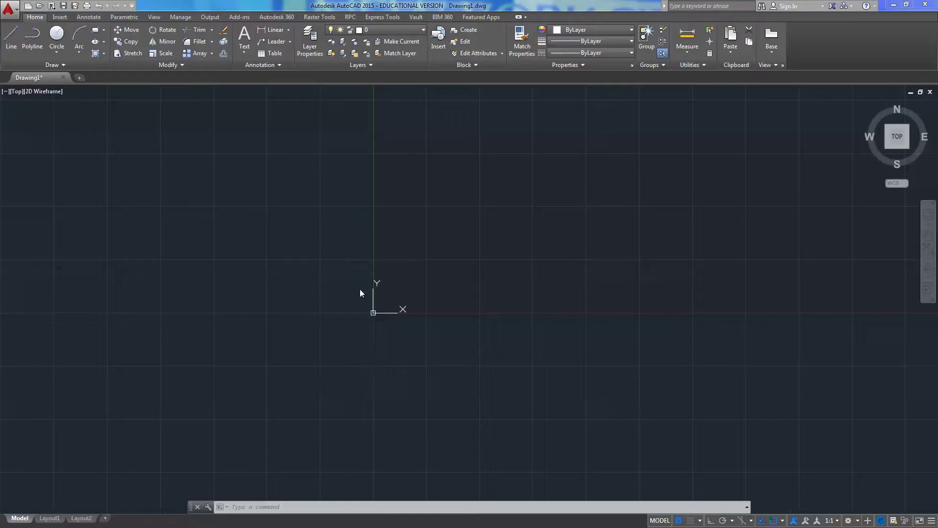
Pan and zoom the empty drawing view, cancelling a zoom-window attempt.
{"action": "middle_click_drag", "start_coordinate": [360, 293], "coordinate": [361, 268]}
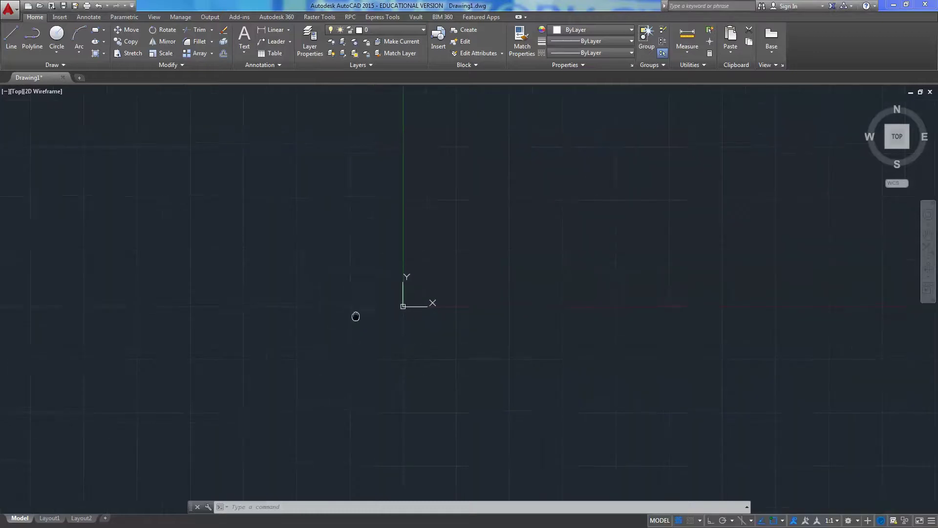
{"action": "middle_click", "coordinate": [358, 315]}
{"action": "middle_click", "coordinate": [358, 315]}
{"action": "mouse_move", "coordinate": [379, 342]}
{"action": "middle_mouse_down"}
{"action": "mouse_move", "coordinate": [386, 298]}
{"action": "mouse_move", "coordinate": [381, 338]}
{"action": "middle_mouse_up"}
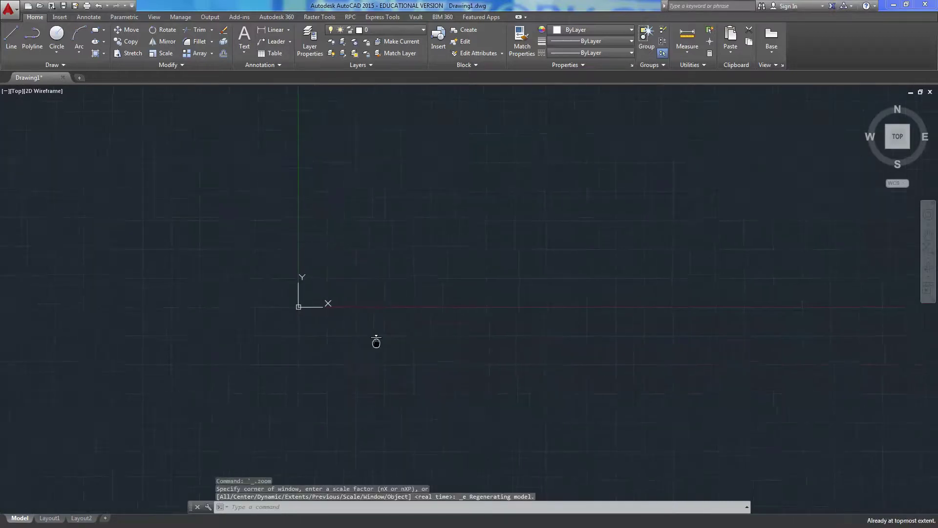
{"action": "type", "text": "z"}
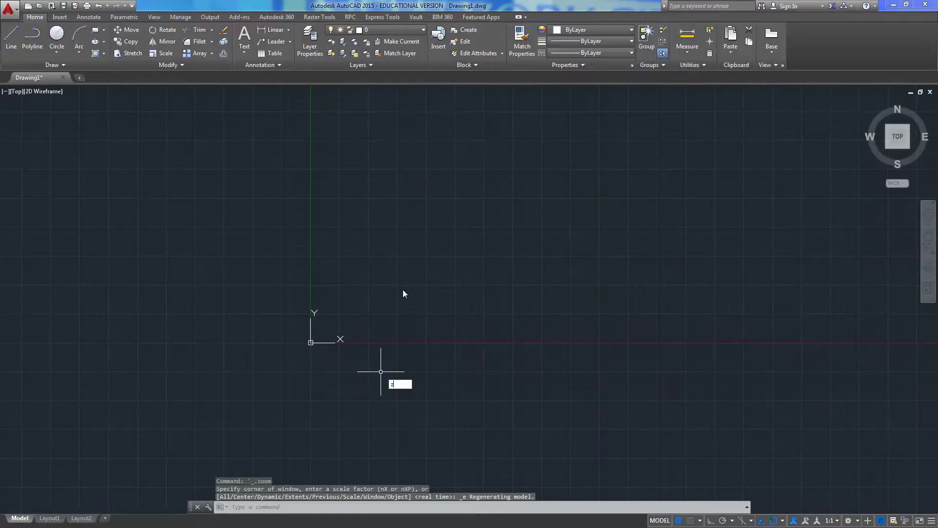
{"action": "key", "text": "Return"}
{"action": "right_click", "coordinate": [403, 294]}
{"action": "left_click", "coordinate": [401, 288]}
{"action": "key", "text": "Escape"}
Pan, then dock the command line at the bottom and enlarge it to show more history.
{"action": "mouse_move", "coordinate": [364, 302]}
{"action": "middle_mouse_down"}
{"action": "mouse_move", "coordinate": [441, 263]}
{"action": "mouse_move", "coordinate": [400, 316]}
{"action": "middle_mouse_up"}
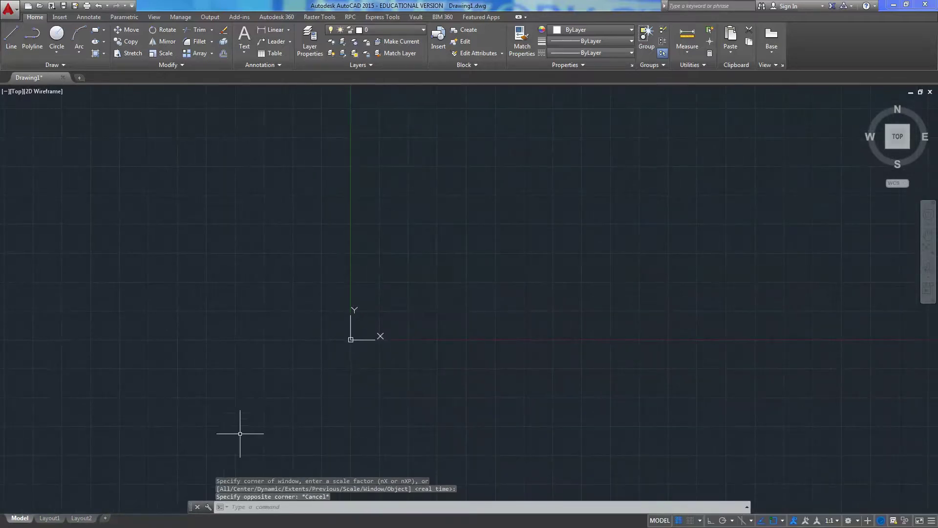
{"action": "left_click_drag", "start_coordinate": [190, 506], "coordinate": [95, 520]}
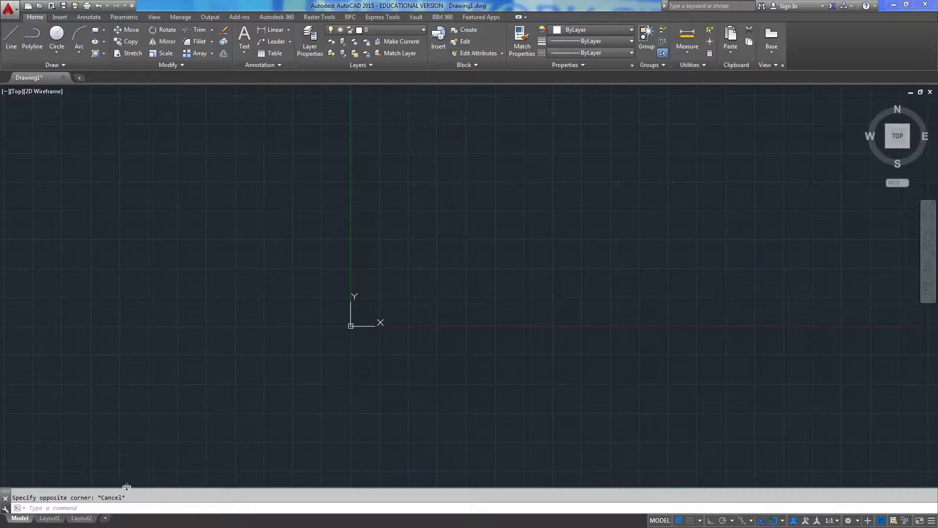
{"action": "left_click_drag", "start_coordinate": [127, 487], "coordinate": [127, 474]}
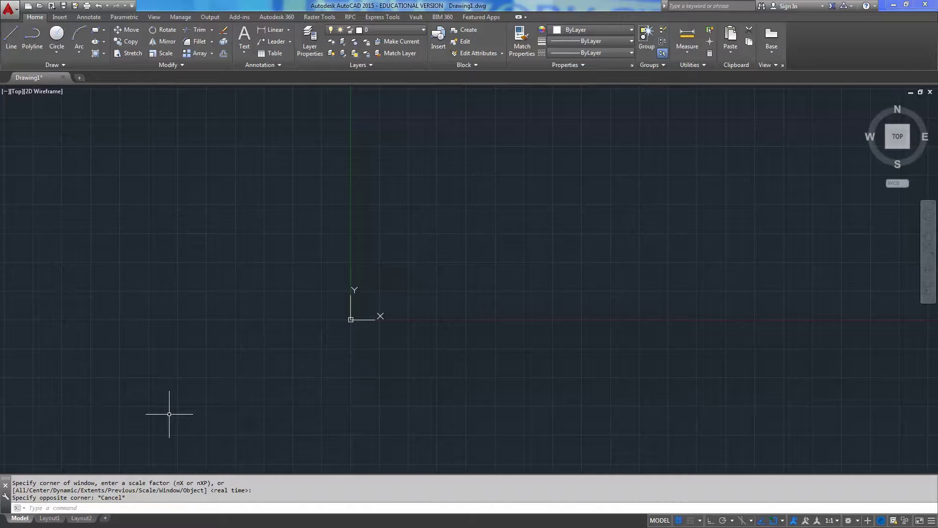
Draw a three-segment zigzag through four points across the drawing with LINE.
{"action": "type", "text": "l"}
{"action": "key", "text": "Return"}
{"action": "left_click", "coordinate": [263, 333]}
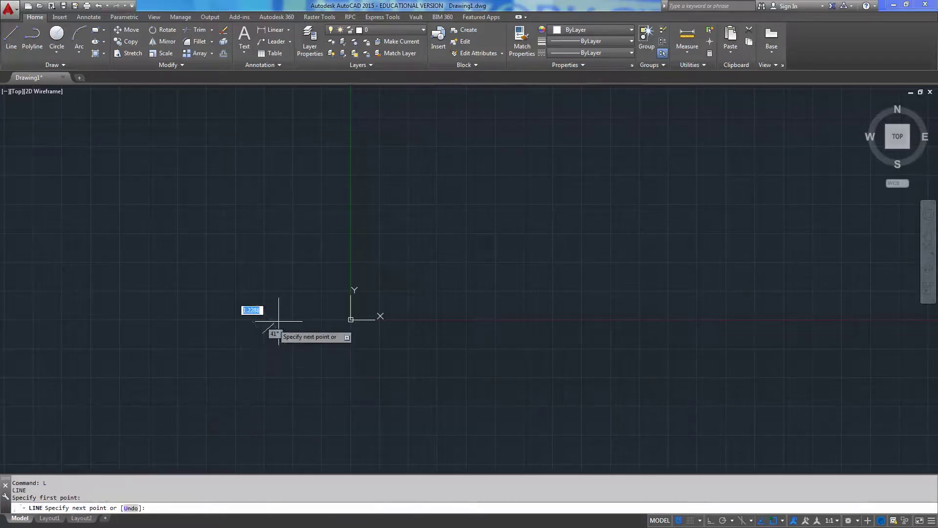
{"action": "left_click", "coordinate": [408, 190]}
{"action": "left_click", "coordinate": [440, 350]}
{"action": "left_click", "coordinate": [552, 244]}
{"action": "key", "text": "Escape"}
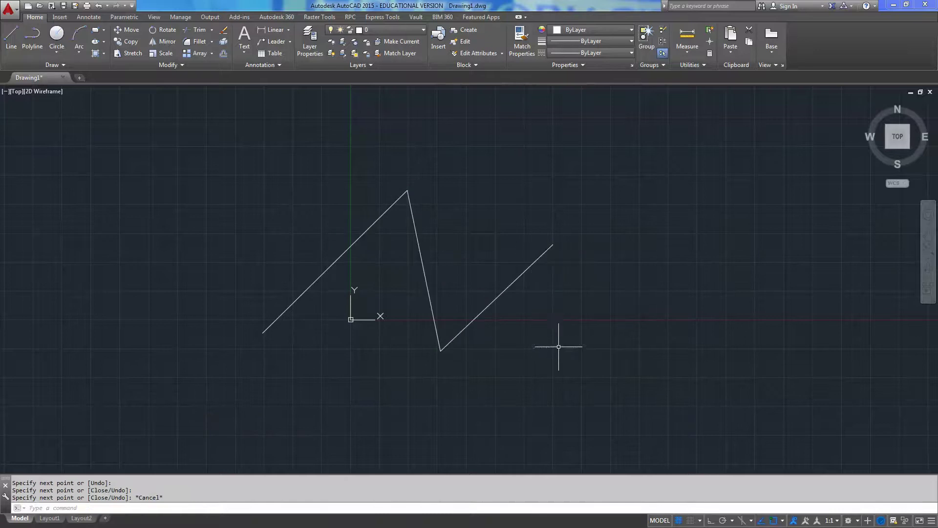
{"action": "key", "text": "Escape"}
{"action": "type", "text": "l"}
{"action": "key", "text": "Return"}
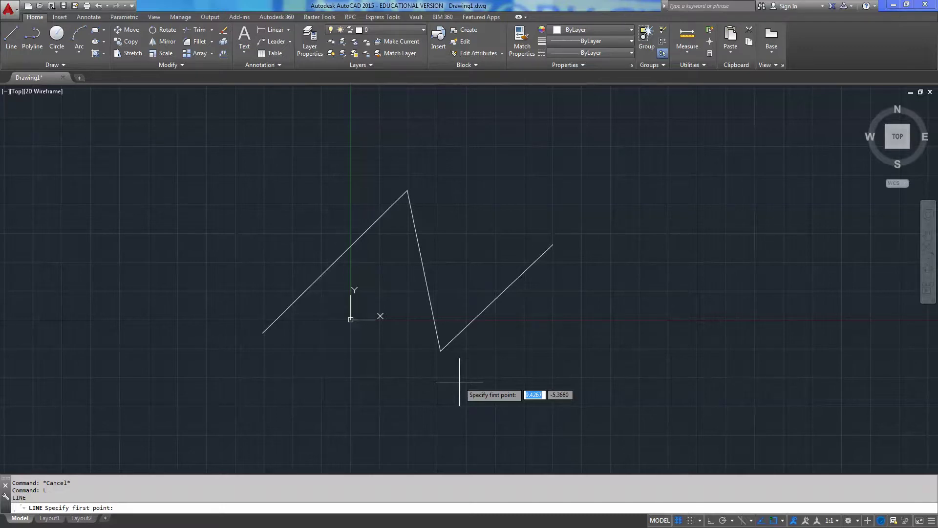
Draw a second four-point line zigzag crossing the first one.
{"action": "key", "text": "Escape"}
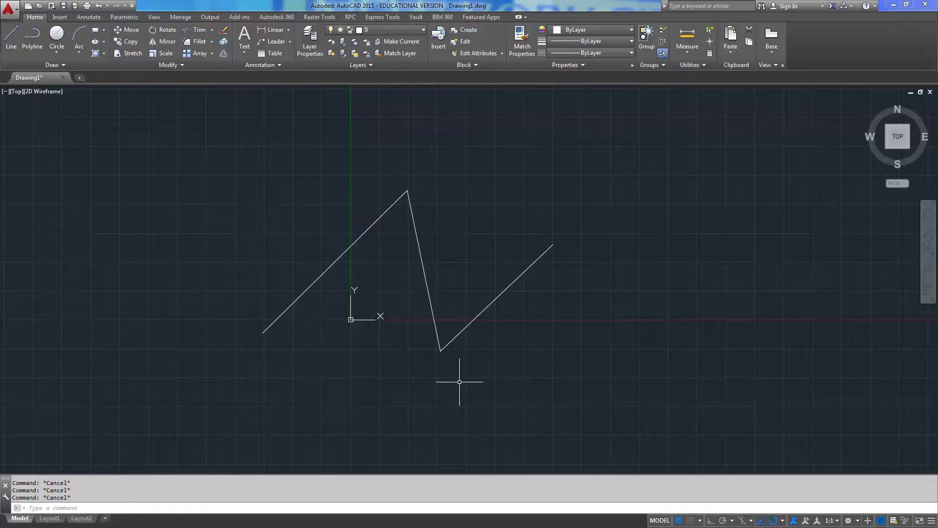
{"action": "type", "text": "l"}
{"action": "key", "text": "Return"}
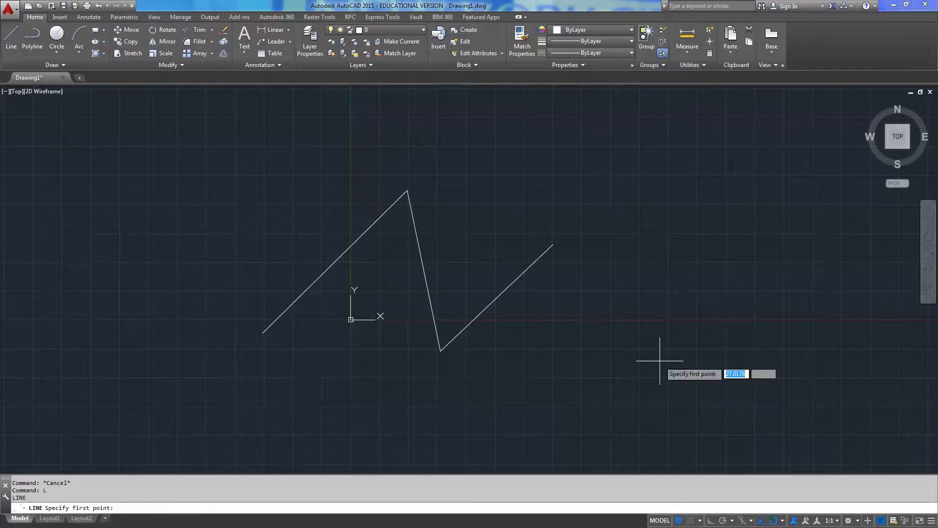
{"action": "left_click", "coordinate": [565, 383]}
{"action": "left_click", "coordinate": [485, 239]}
{"action": "left_click", "coordinate": [355, 357]}
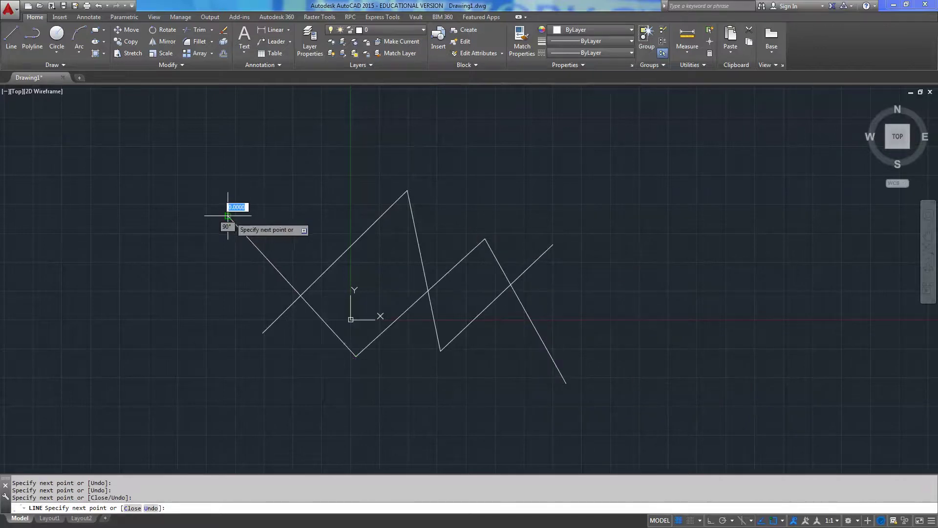
{"action": "left_click", "coordinate": [228, 215]}
{"action": "key", "text": "Escape"}
Draw a five-vertex polyline zigzag overlapping the earlier lines.
{"action": "type", "text": "pl"}
{"action": "key", "text": "Return"}
{"action": "left_click", "coordinate": [165, 280]}
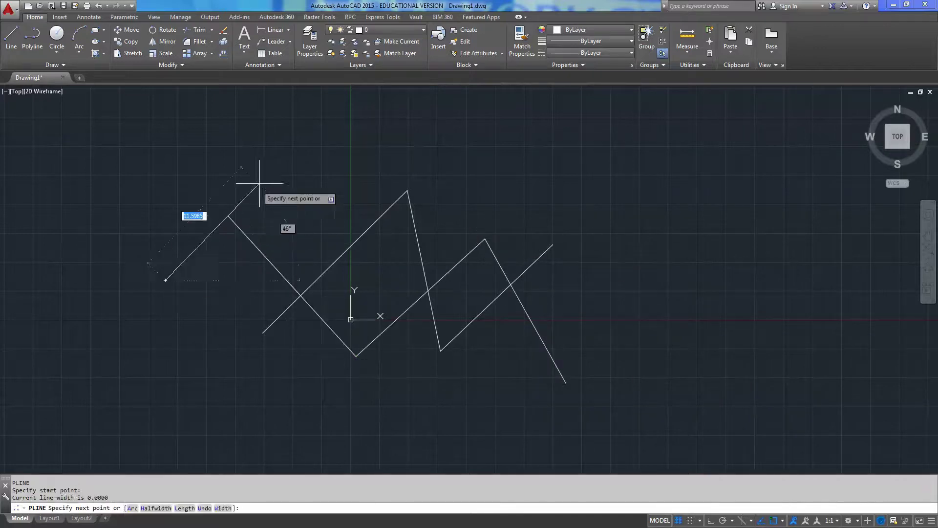
{"action": "left_click", "coordinate": [261, 182]}
{"action": "left_click", "coordinate": [245, 280]}
{"action": "left_click", "coordinate": [244, 336]}
{"action": "left_click", "coordinate": [453, 373]}
{"action": "key", "text": "Escape"}
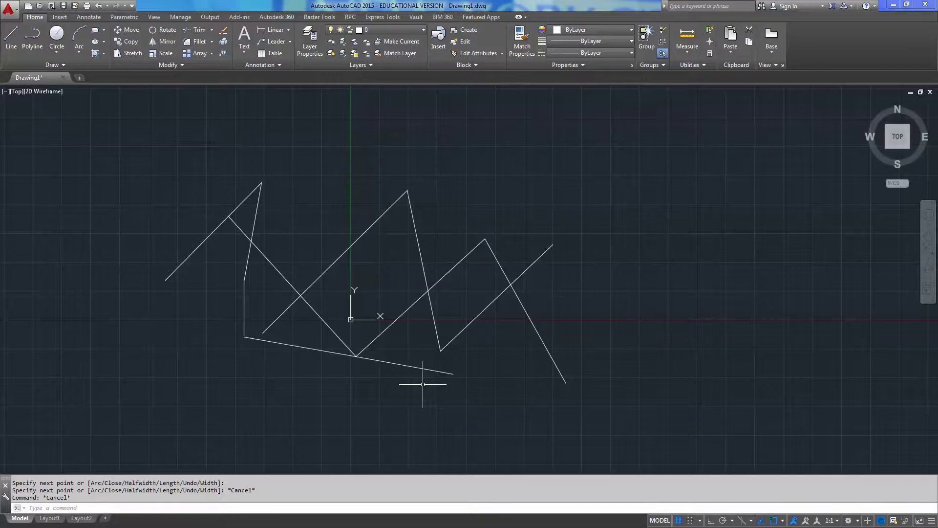
Crossing-select every line in the drawing and delete them all.
{"action": "key", "text": "Escape"}
{"action": "left_click_drag", "start_coordinate": [627, 146], "coordinate": [164, 426]}
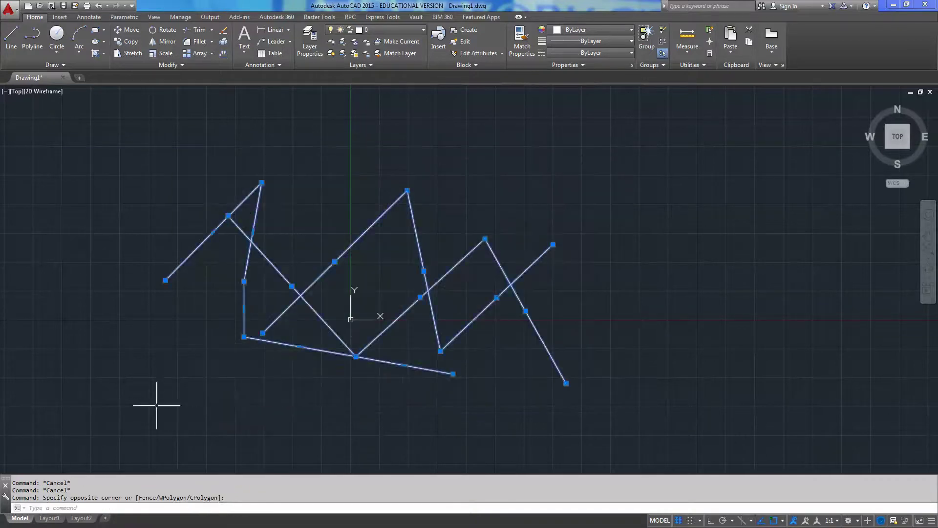
{"action": "key", "text": "Delete"}
{"action": "middle_click_drag", "start_coordinate": [282, 318], "coordinate": [304, 293]}
{"action": "key", "text": "Escape"}
{"action": "key", "text": "Escape"}
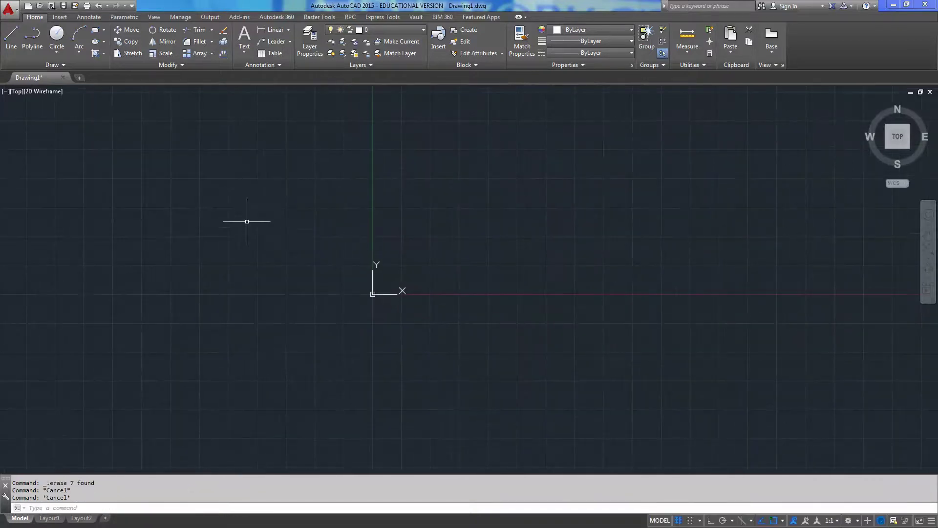
Draw a single diagonal line, then select it briefly and clear the selection.
{"action": "type", "text": "l"}
{"action": "key", "text": "Return"}
{"action": "left_click", "coordinate": [278, 178]}
{"action": "left_click", "coordinate": [195, 311]}
{"action": "key", "text": "Escape"}
{"action": "left_click_drag", "start_coordinate": [265, 266], "coordinate": [227, 228]}
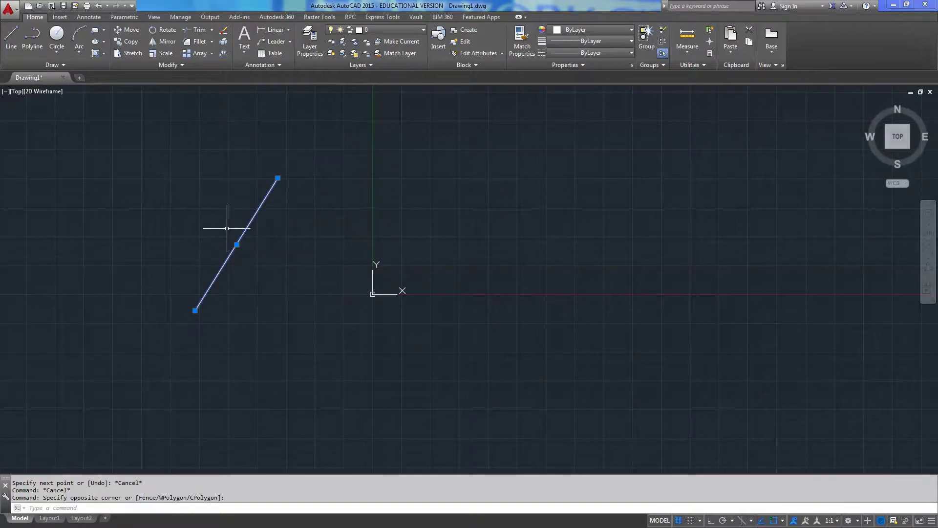
{"action": "key", "text": "Escape"}
Draw a W-shaped zigzag of four connected line segments.
{"action": "type", "text": "l"}
{"action": "key", "text": "Return"}
{"action": "left_click", "coordinate": [314, 203]}
{"action": "left_click", "coordinate": [291, 368]}
{"action": "left_click", "coordinate": [380, 302]}
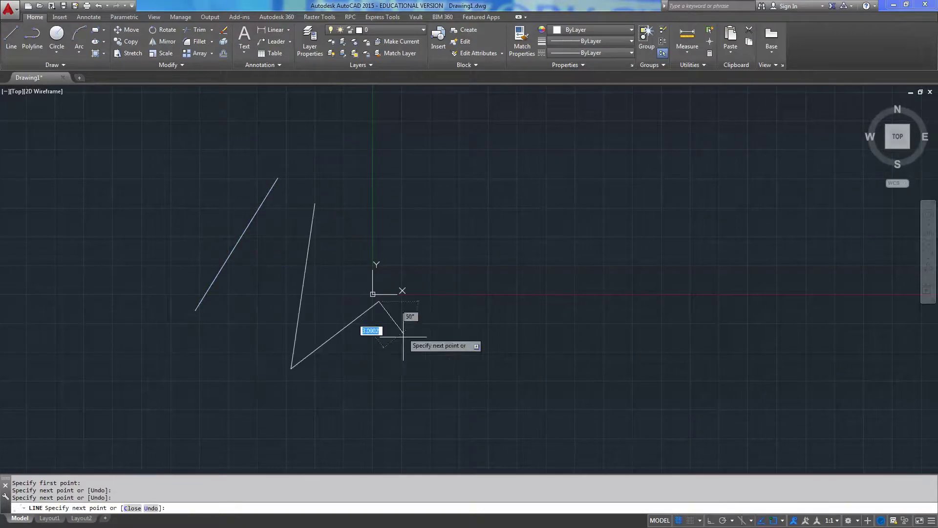
{"action": "left_click", "coordinate": [407, 362]}
{"action": "left_click", "coordinate": [490, 197]}
{"action": "key", "text": "Escape"}
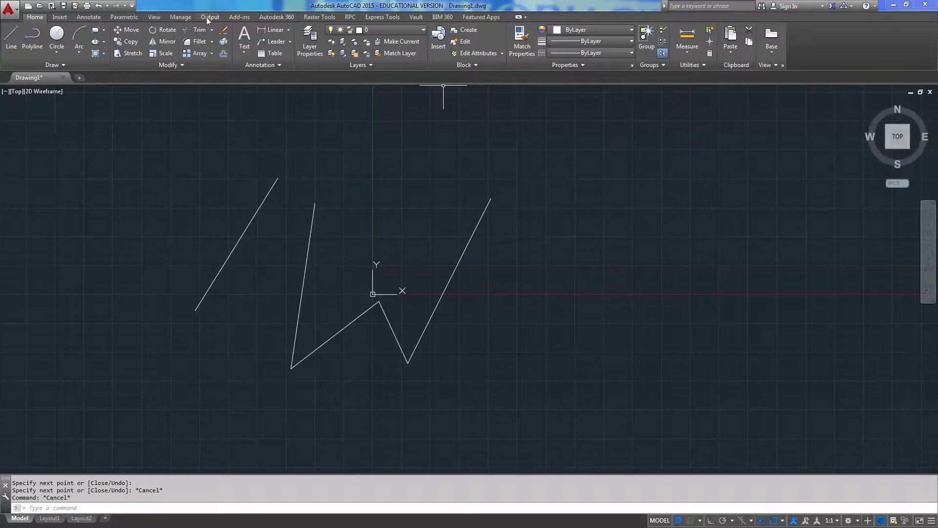
Check the linetype dropdown, then bring up the Layer Properties Manager with LA.
{"action": "left_click", "coordinate": [615, 53]}
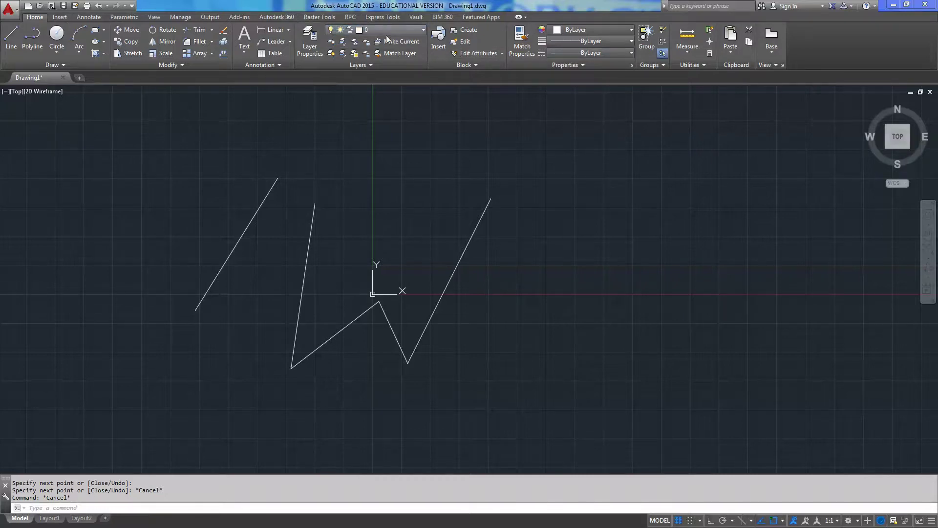
{"action": "key", "text": "Escape"}
{"action": "key", "text": "Escape"}
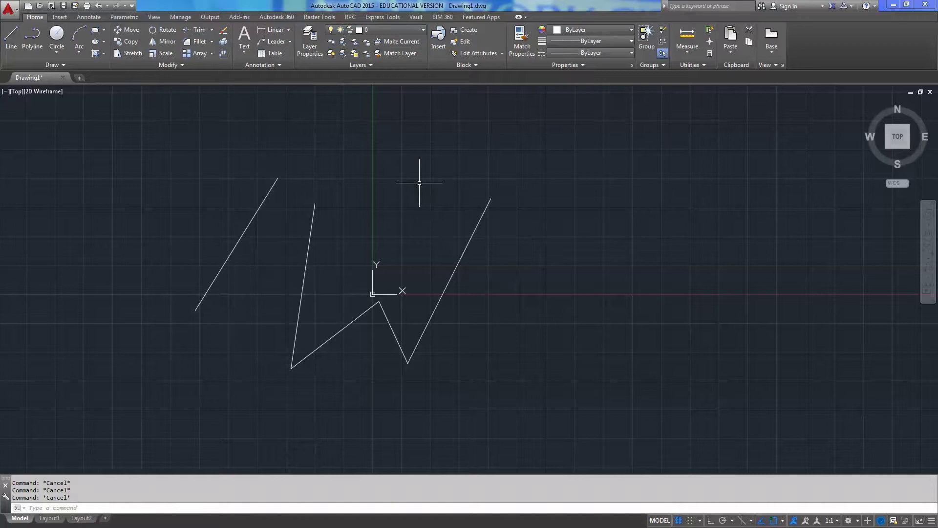
{"action": "type", "text": "la"}
{"action": "key", "text": "Return"}
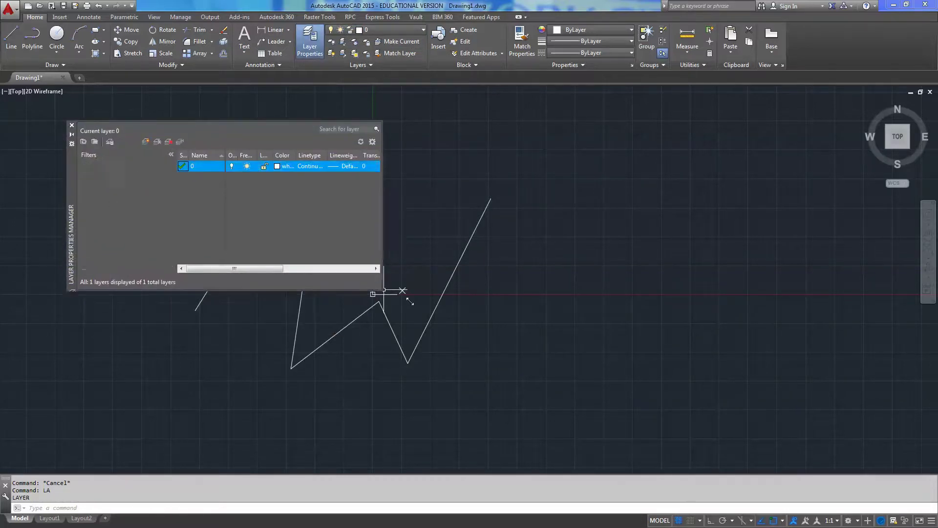
Enlarge the layer manager, hide the filters pane, and add four new layers.
{"action": "left_click_drag", "start_coordinate": [379, 290], "coordinate": [611, 372]}
{"action": "left_click", "coordinate": [133, 263]}
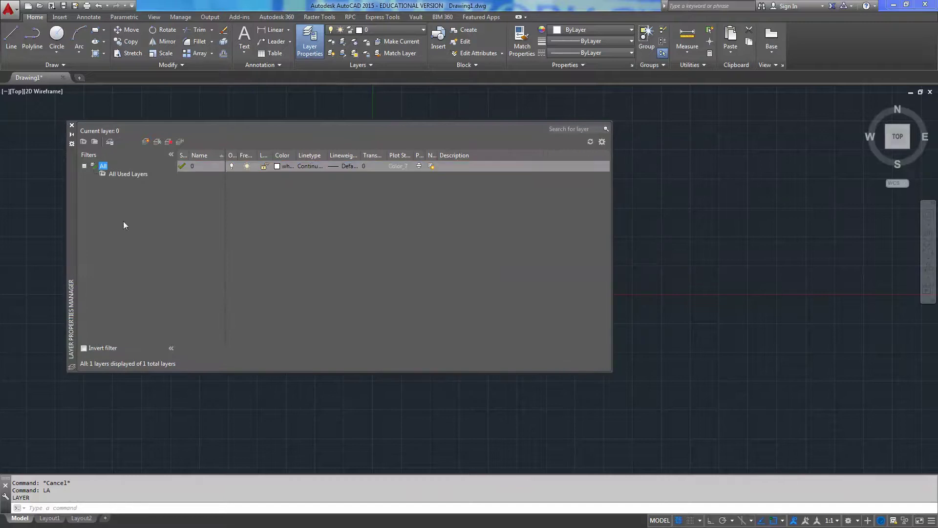
{"action": "left_click", "coordinate": [171, 155]}
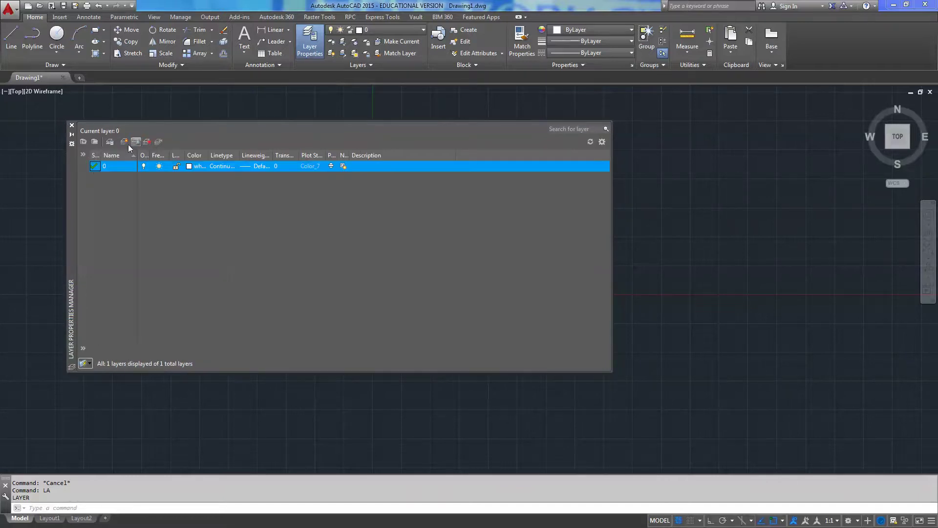
{"action": "left_click", "coordinate": [125, 142]}
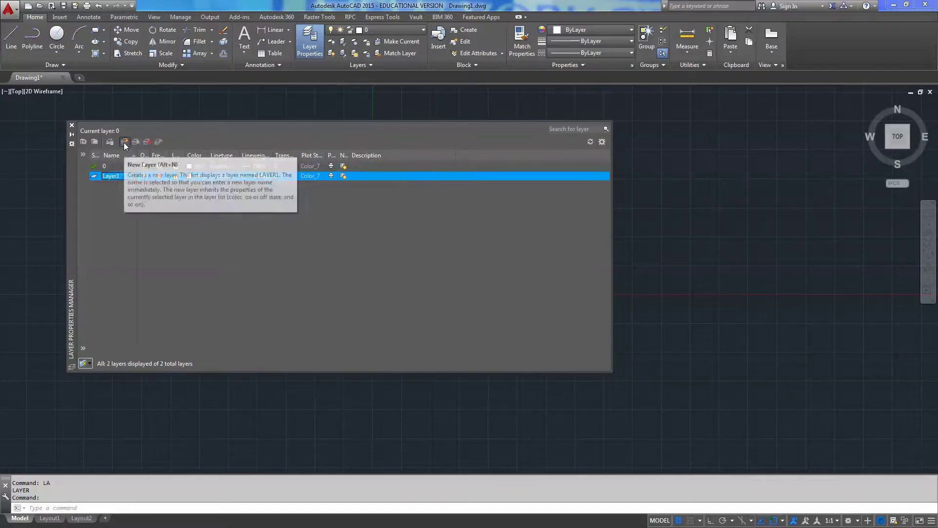
{"action": "left_click", "coordinate": [124, 143]}
{"action": "left_click", "coordinate": [125, 142]}
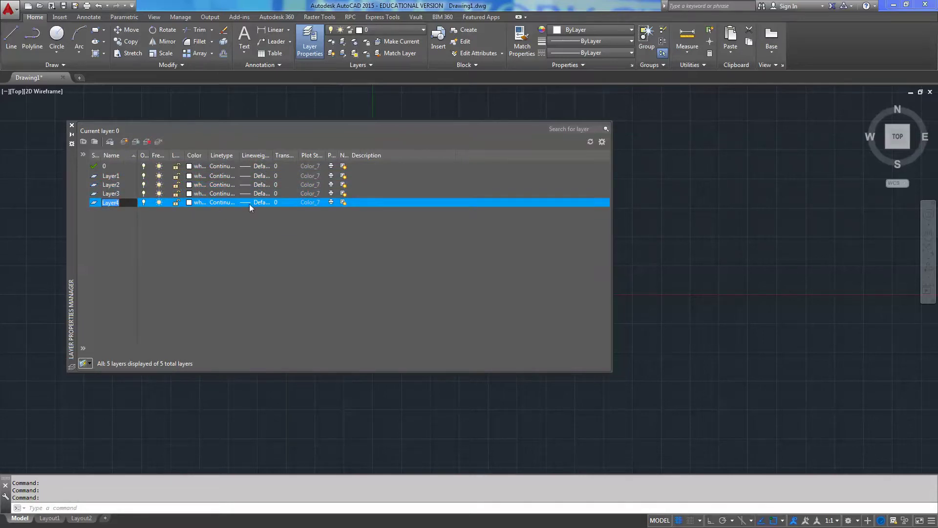
Give Layer1 green colour 74 and Layer2 green colour 82.
{"action": "left_click", "coordinate": [189, 176]}
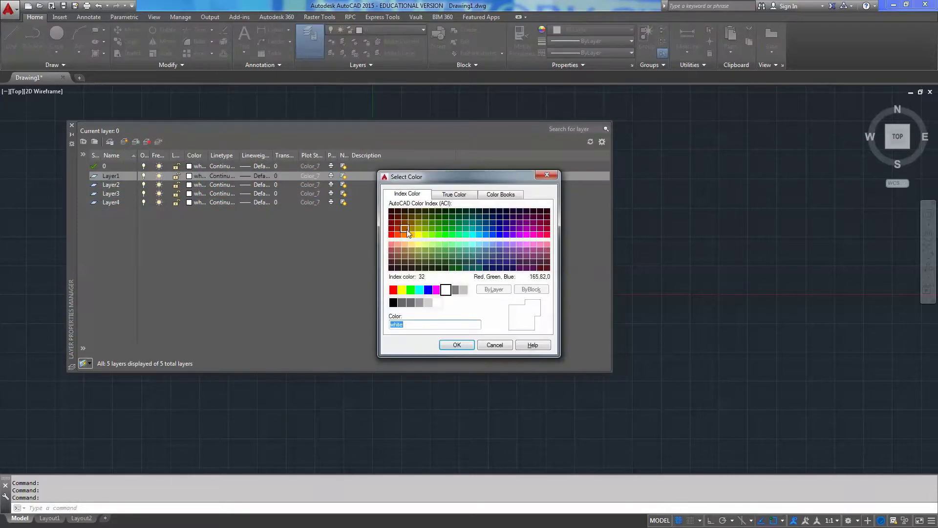
{"action": "left_click", "coordinate": [431, 223]}
{"action": "left_click", "coordinate": [456, 345]}
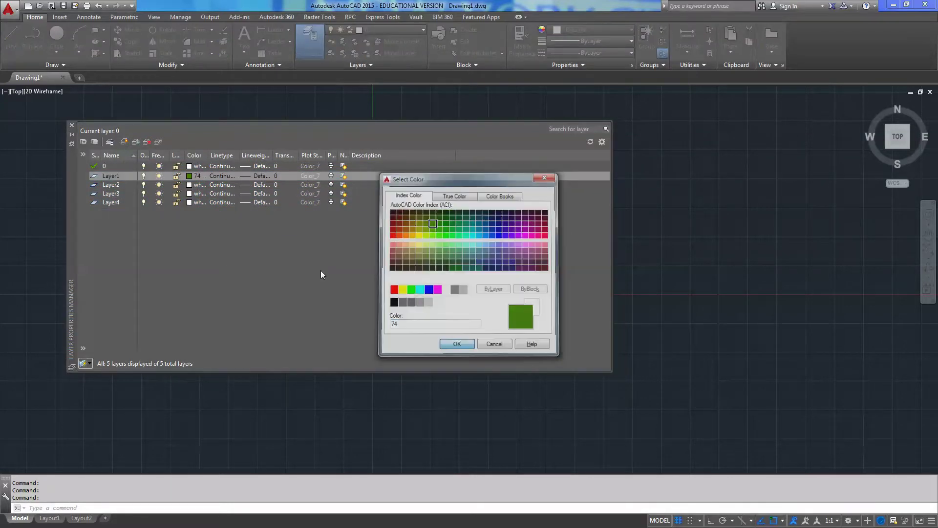
{"action": "left_click", "coordinate": [189, 185]}
{"action": "left_click", "coordinate": [438, 228]}
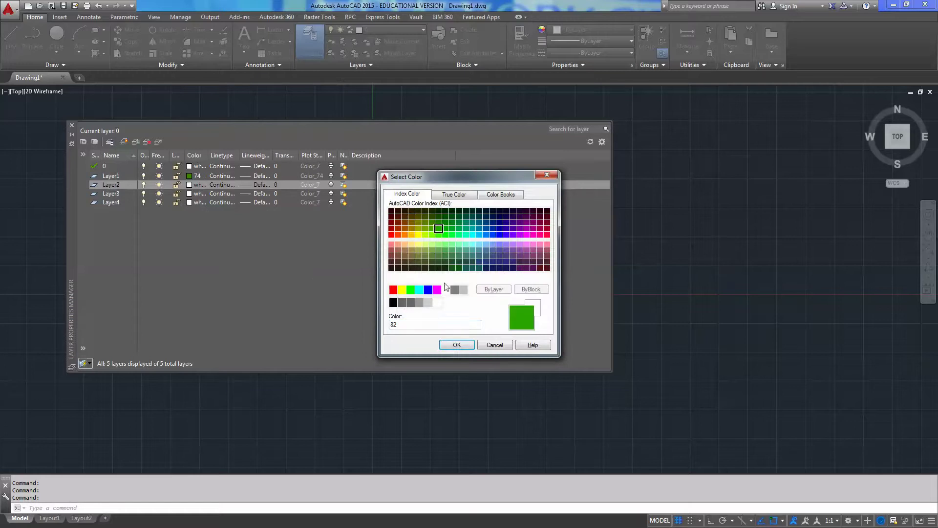
{"action": "left_click", "coordinate": [457, 345]}
Make Layer2 current and rename it to Wall.
{"action": "double_click", "coordinate": [113, 186]}
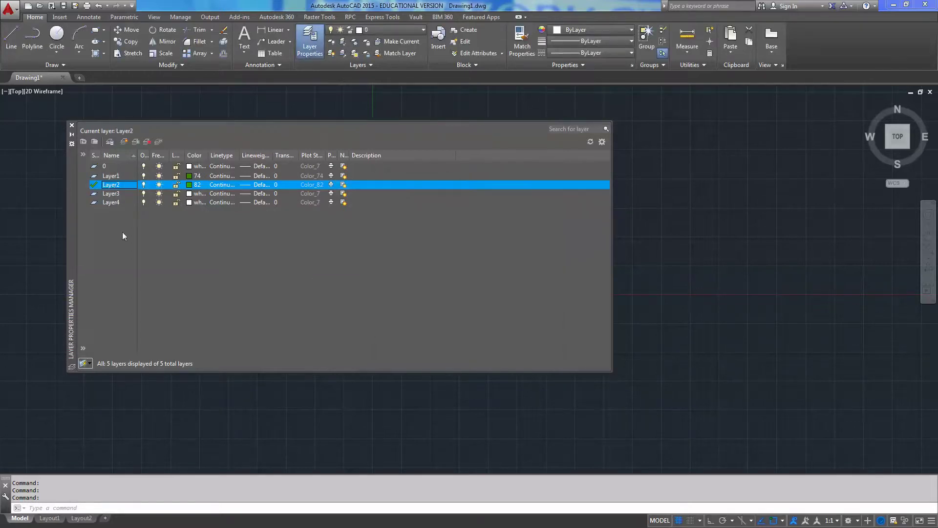
{"action": "right_click", "coordinate": [122, 191]}
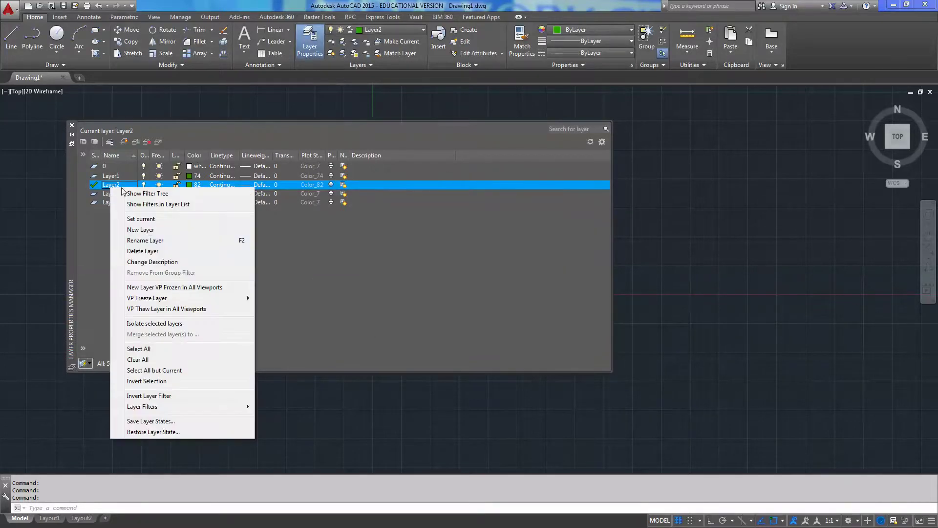
{"action": "left_click", "coordinate": [145, 240]}
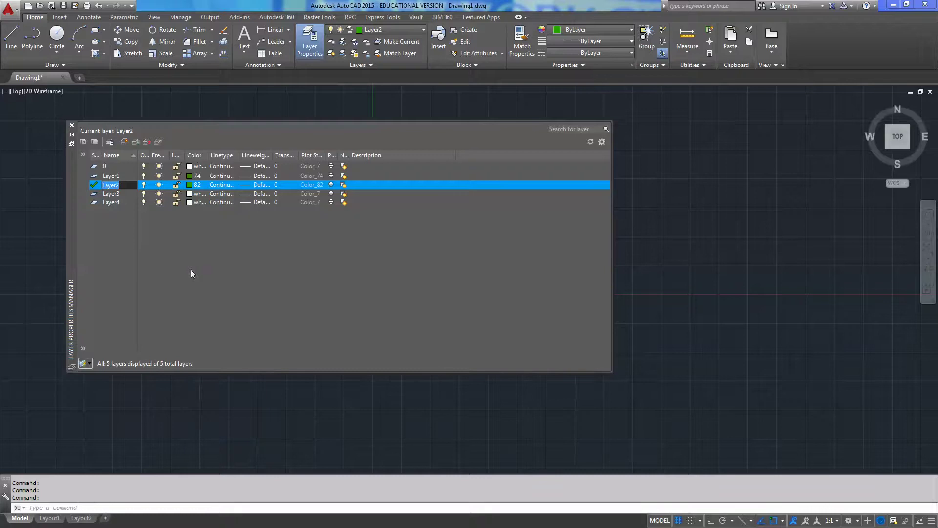
{"action": "type", "text": "Wall"}
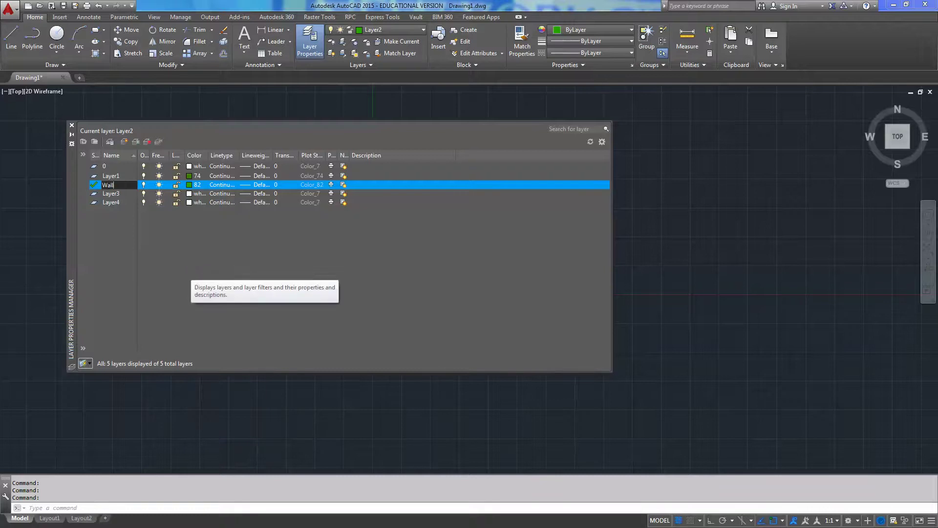
{"action": "key", "text": "Return"}
Give Layer3 the red index colour 240.
{"action": "left_click", "coordinate": [189, 194]}
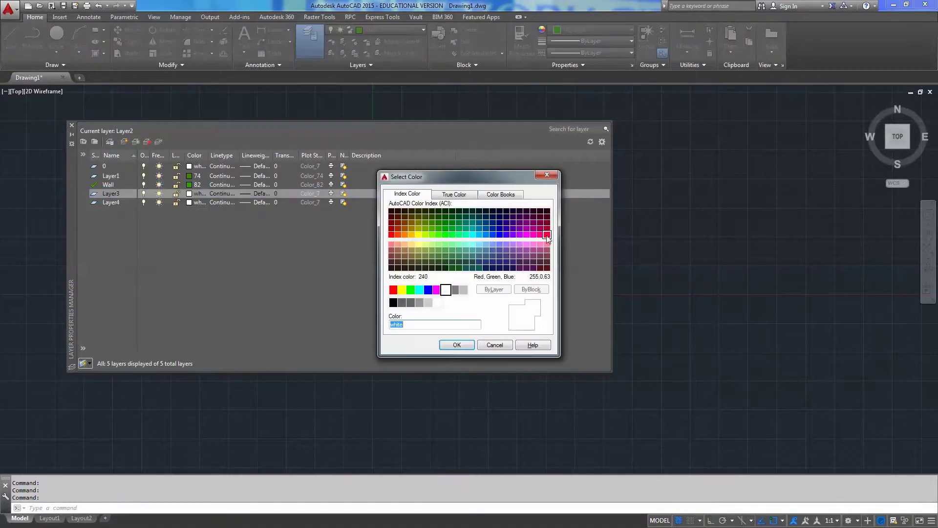
{"action": "left_click", "coordinate": [546, 235]}
{"action": "left_click", "coordinate": [456, 344]}
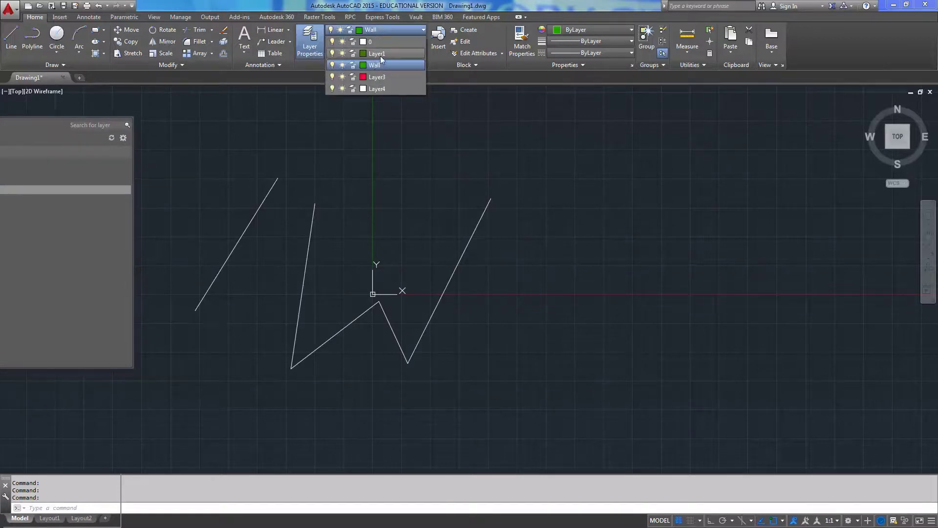
Make Layer1 current and draw a two-segment line right of the zigzag.
{"action": "left_click", "coordinate": [376, 54]}
{"action": "type", "text": "L"}
{"action": "key", "text": "Return"}
{"action": "left_click", "coordinate": [520, 184]}
{"action": "left_click", "coordinate": [507, 311]}
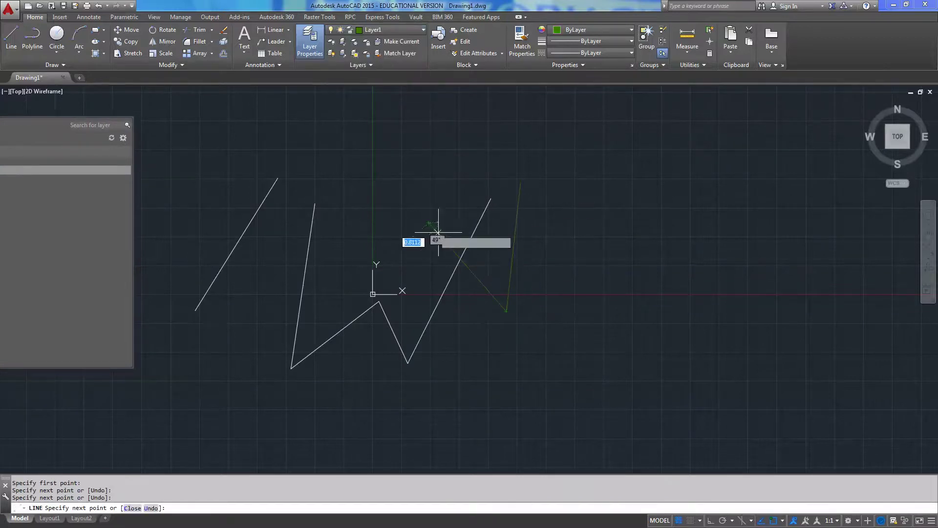
{"action": "left_click", "coordinate": [429, 222]}
{"action": "key", "text": "Escape"}
Zoom in, try selecting the new line, then nudge the layer manager left.
{"action": "scroll", "coordinate": [490, 266], "scroll_direction": "up", "scroll_amount": 4}
{"action": "left_click", "coordinate": [440, 277]}
{"action": "left_click", "coordinate": [427, 303]}
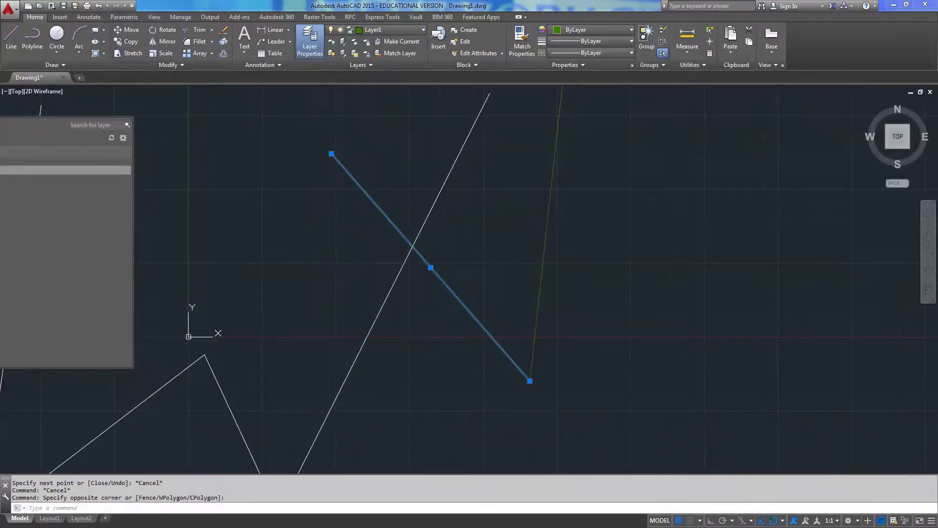
{"action": "key", "text": "Escape"}
{"action": "key", "text": "Escape"}
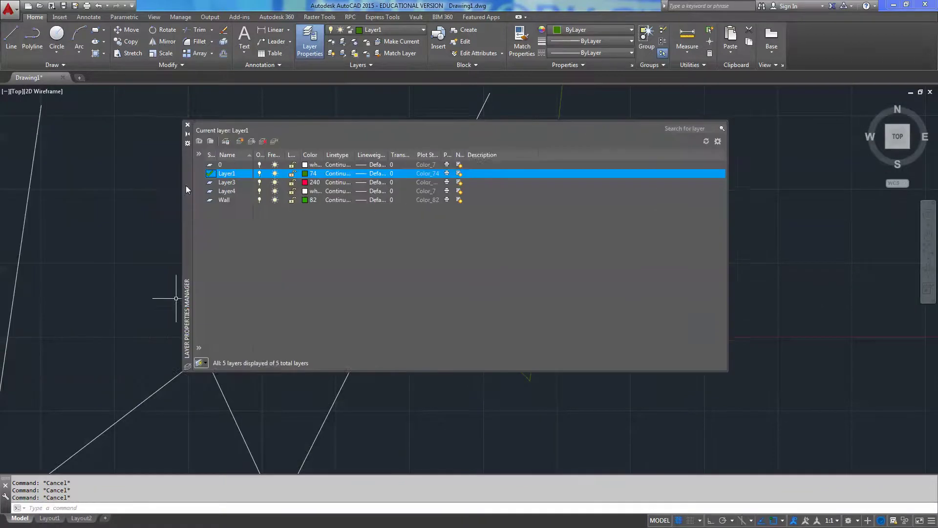
{"action": "left_click_drag", "start_coordinate": [186, 186], "coordinate": [152, 183]}
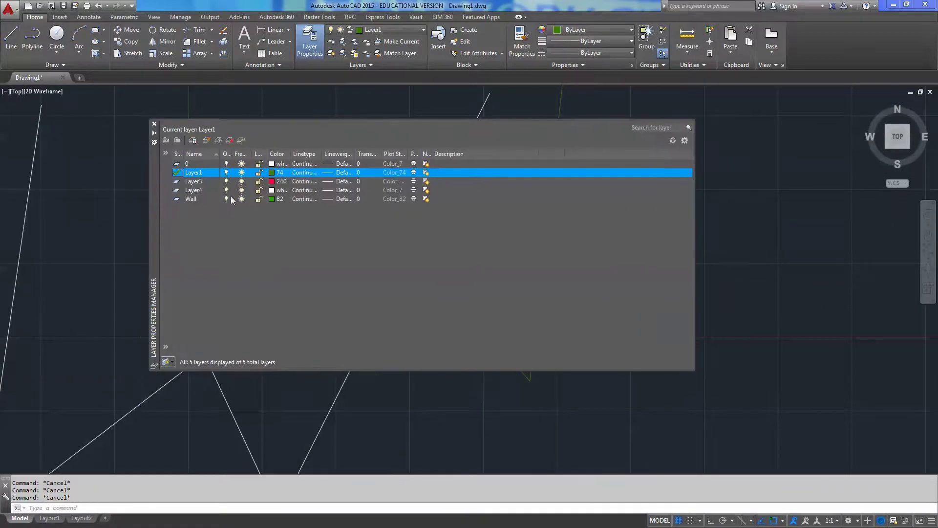
Change Layer1's colour to magenta and move the layer manager off the drawing.
{"action": "left_click", "coordinate": [273, 172]}
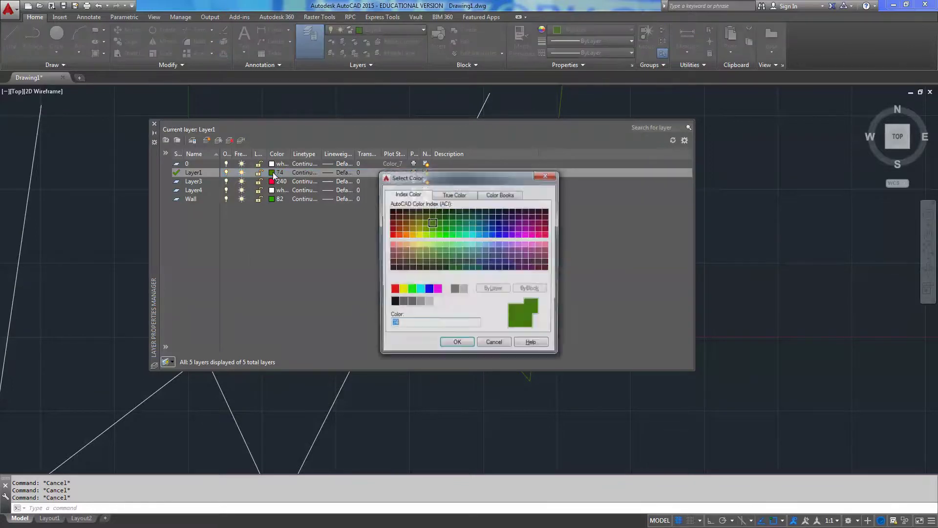
{"action": "left_click", "coordinate": [436, 290]}
{"action": "left_click", "coordinate": [457, 344]}
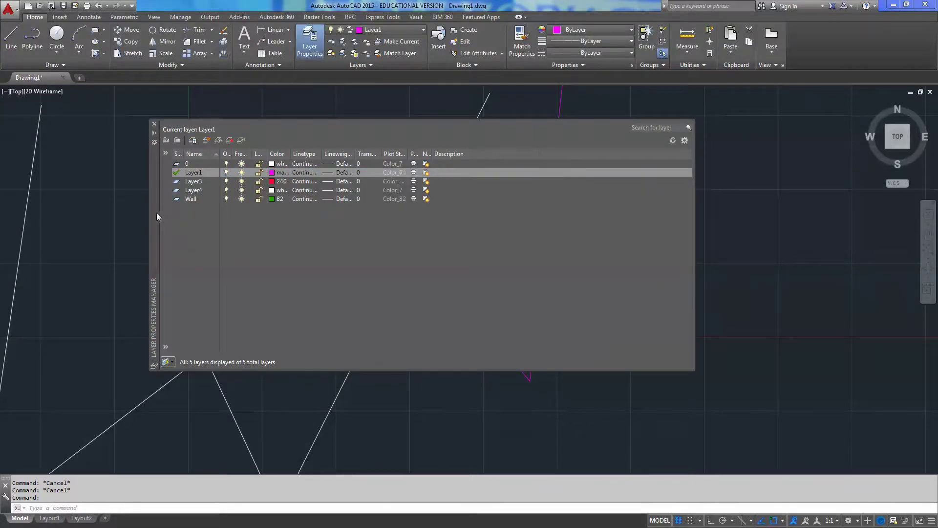
{"action": "left_click_drag", "start_coordinate": [156, 216], "coordinate": [2, 230]}
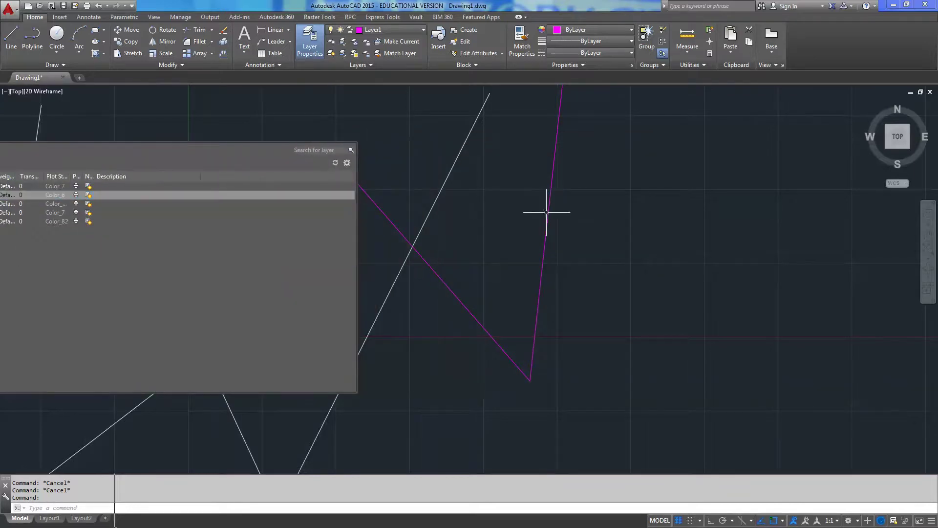
Clear the selection and make a first, cancelled attempt at moving the magenta lines.
{"action": "left_click", "coordinate": [546, 212]}
{"action": "scroll", "coordinate": [598, 244], "scroll_direction": "down", "scroll_amount": 3}
{"action": "key", "text": "Escape"}
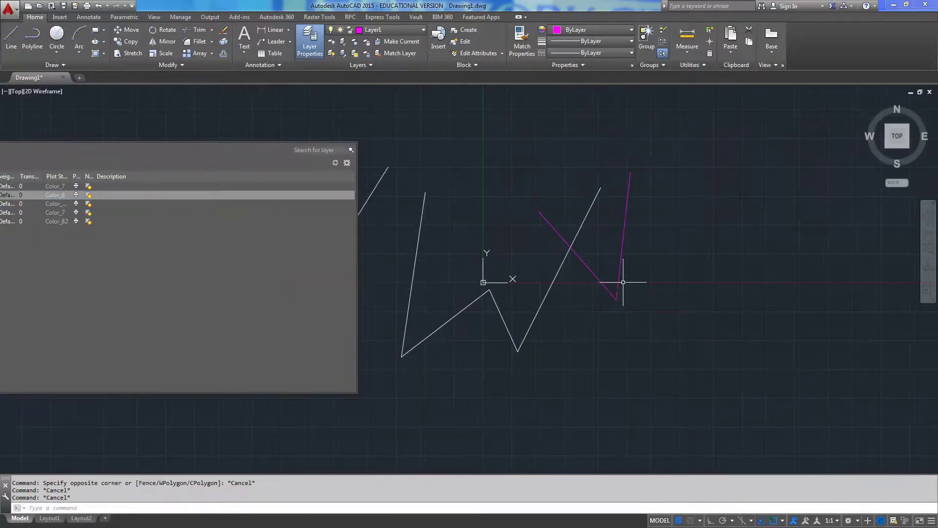
{"action": "type", "text": "m"}
{"action": "key", "text": "Return"}
{"action": "left_click", "coordinate": [637, 274]}
{"action": "left_click", "coordinate": [608, 307]}
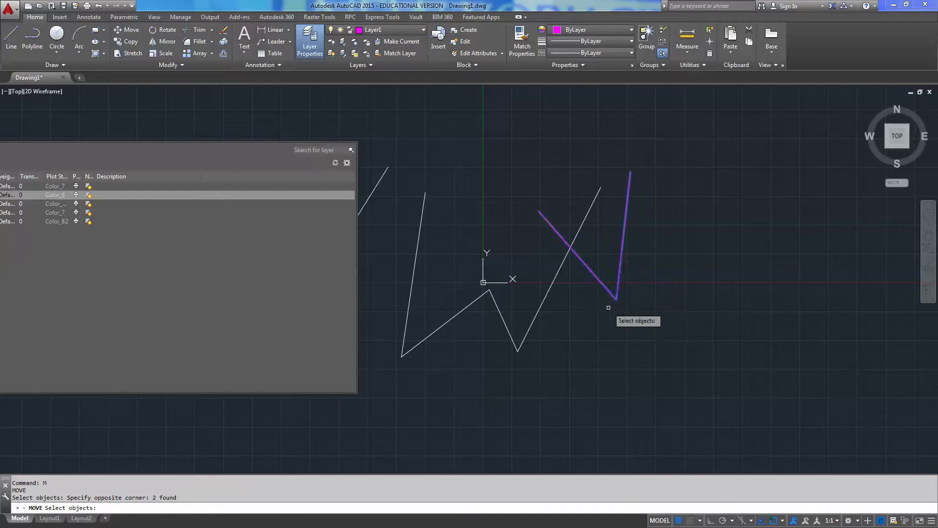
{"action": "key", "text": "Escape"}
Move the magenta V-shaped line up and to the right.
{"action": "type", "text": "m"}
{"action": "key", "text": "Return"}
{"action": "left_click", "coordinate": [635, 287]}
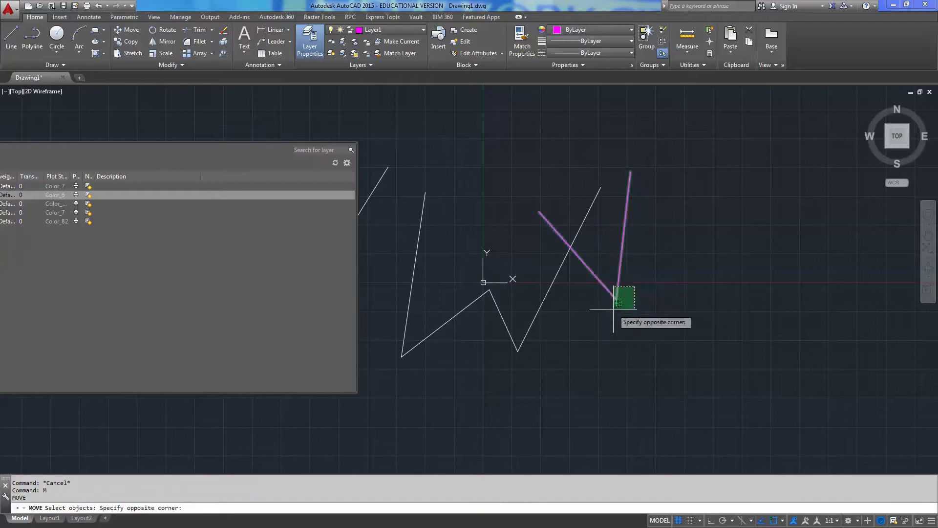
{"action": "left_click", "coordinate": [614, 308]}
{"action": "key", "text": "Return"}
{"action": "left_click", "coordinate": [630, 293]}
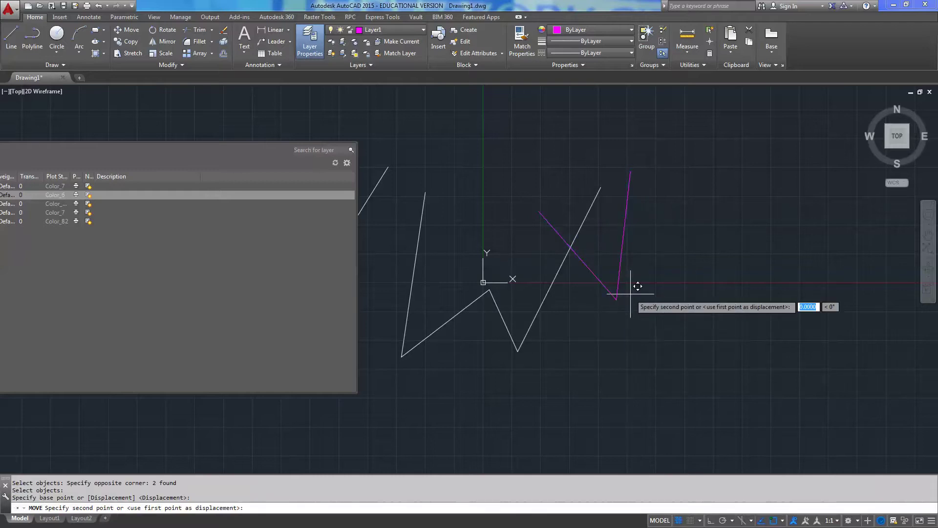
{"action": "left_click", "coordinate": [721, 242]}
Copy the magenta V to four spots across the zigzag drawing.
{"action": "type", "text": "co"}
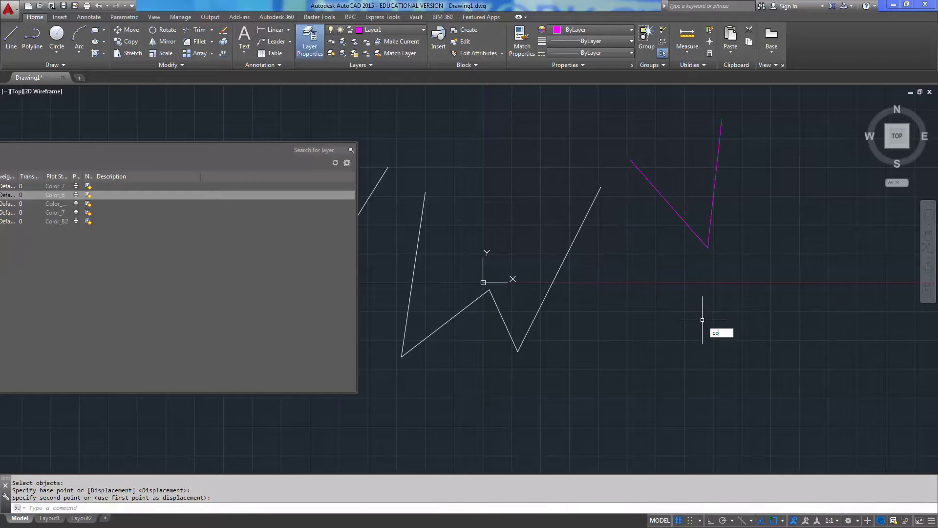
{"action": "key", "text": "Return"}
{"action": "left_click", "coordinate": [728, 266]}
{"action": "left_click", "coordinate": [676, 255]}
{"action": "key", "text": "Return"}
{"action": "left_click", "coordinate": [685, 246]}
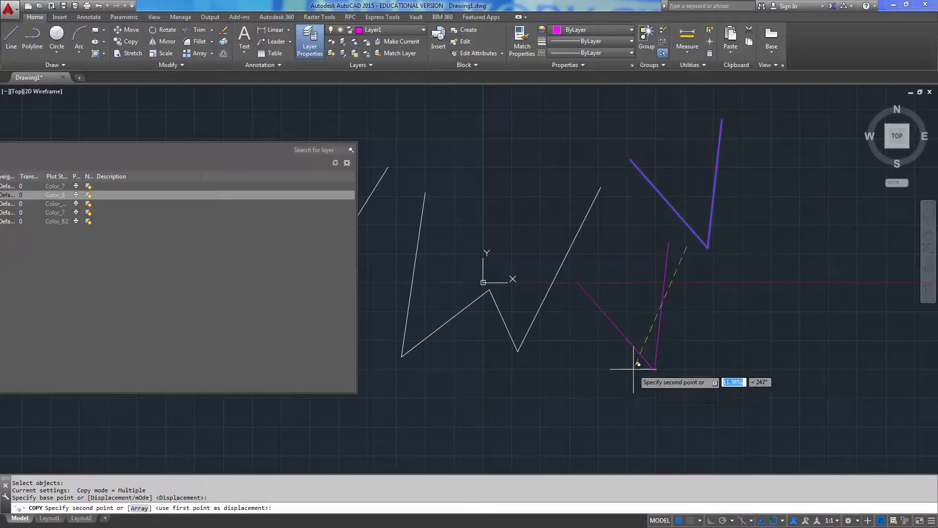
{"action": "left_click", "coordinate": [632, 369]}
{"action": "left_click", "coordinate": [494, 256]}
{"action": "left_click", "coordinate": [474, 254]}
{"action": "left_click", "coordinate": [550, 344]}
{"action": "key", "text": "Escape"}
{"action": "key", "text": "Escape"}
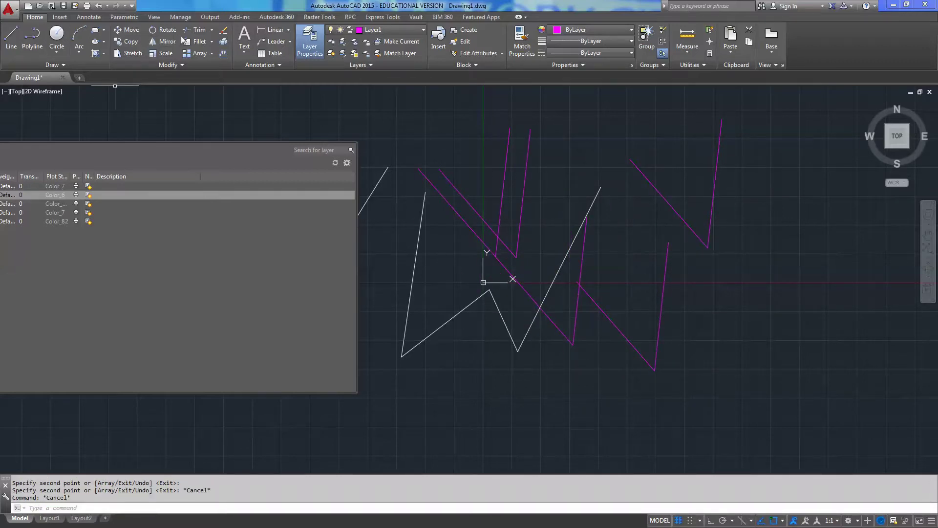
Expand the Modify and Draw panel menus, then cancel back to an idle prompt.
{"action": "left_click", "coordinate": [178, 66]}
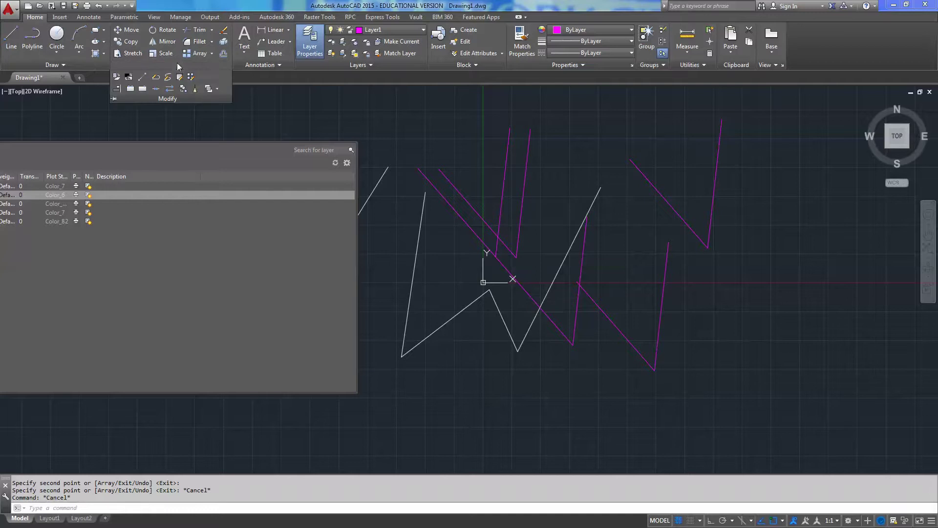
{"action": "left_click", "coordinate": [69, 64]}
{"action": "key", "text": "Escape"}
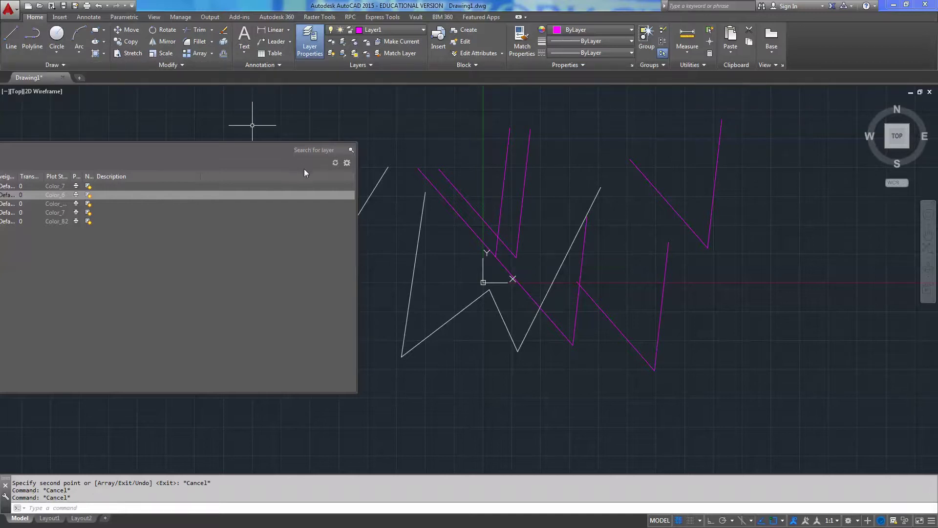
{"action": "key", "text": "Escape"}
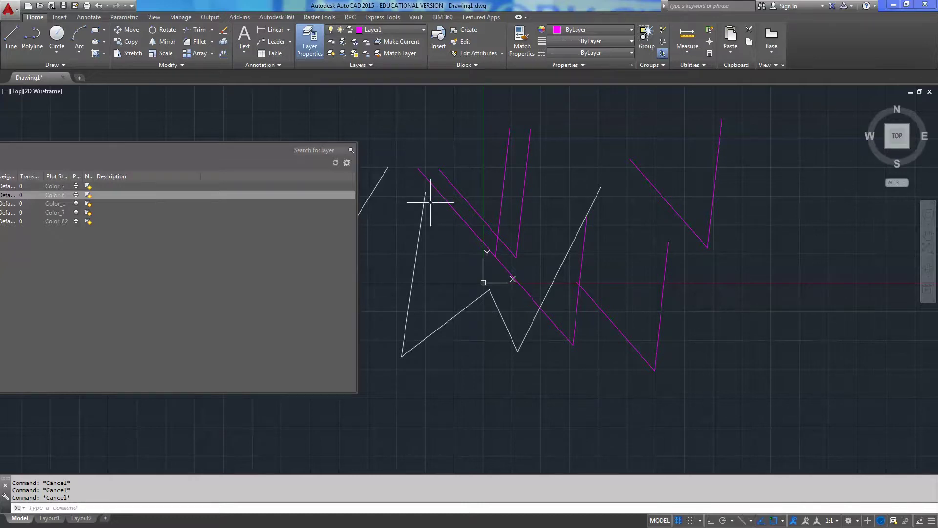
Draw a line from right of the zigzag up to the magenta peak's top.
{"action": "type", "text": "L"}
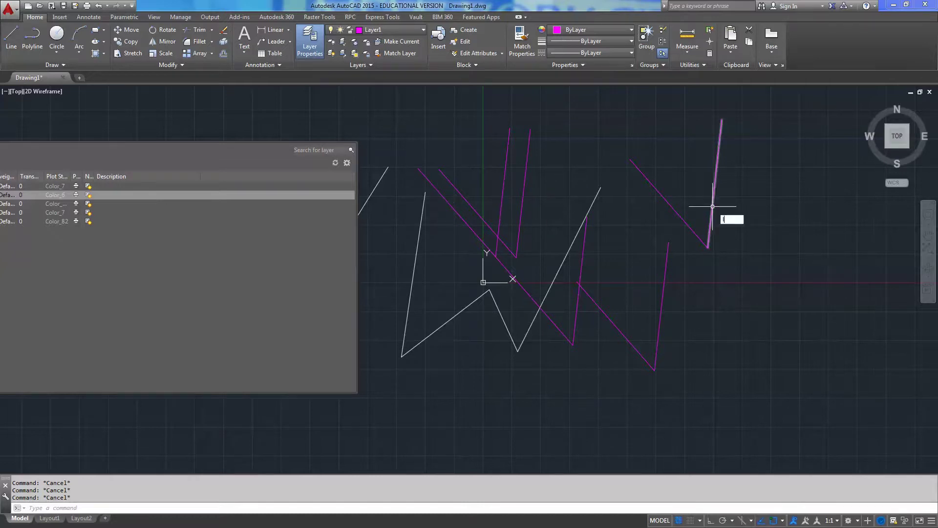
{"action": "key", "text": "Return"}
{"action": "left_click", "coordinate": [782, 241]}
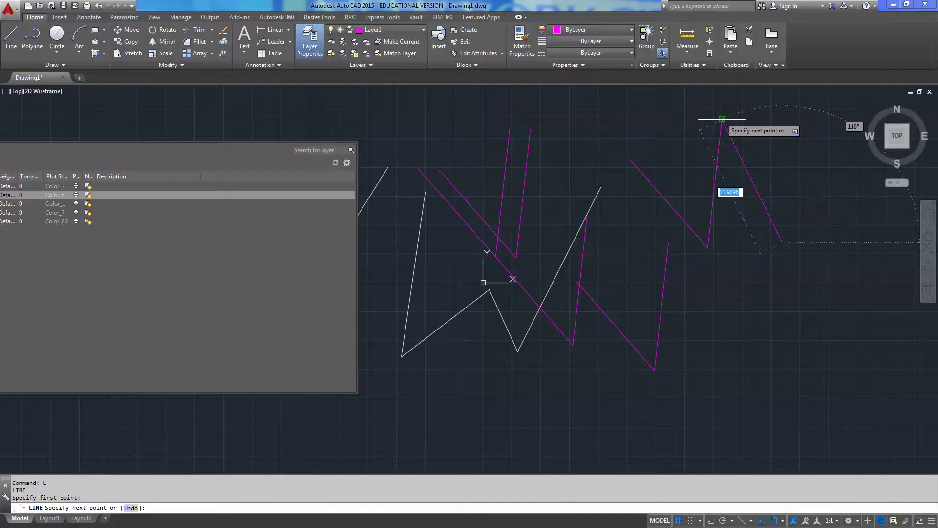
{"action": "key", "text": "Escape"}
{"action": "type", "text": "L"}
{"action": "key", "text": "Return"}
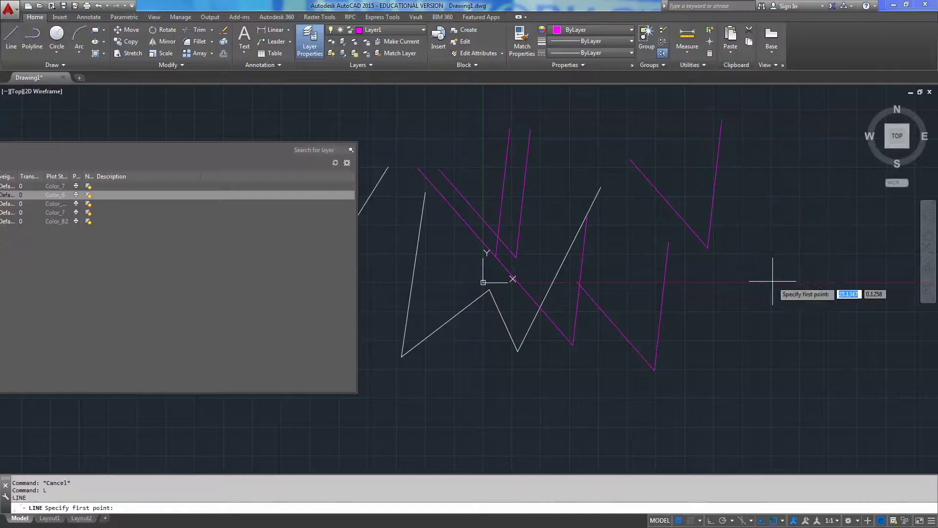
{"action": "left_click", "coordinate": [776, 281]}
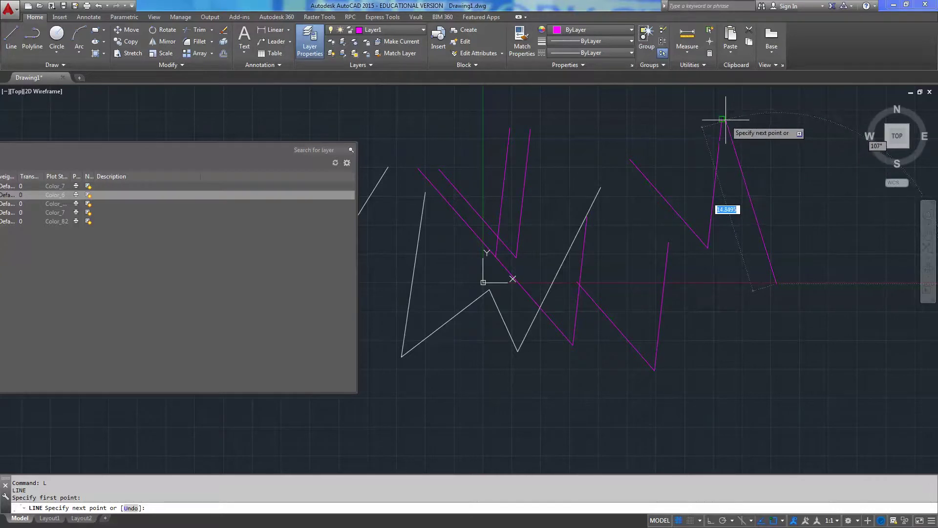
{"action": "scroll", "coordinate": [728, 121], "scroll_direction": "up", "scroll_amount": 3}
{"action": "scroll", "coordinate": [733, 121], "scroll_direction": "up", "scroll_amount": 2}
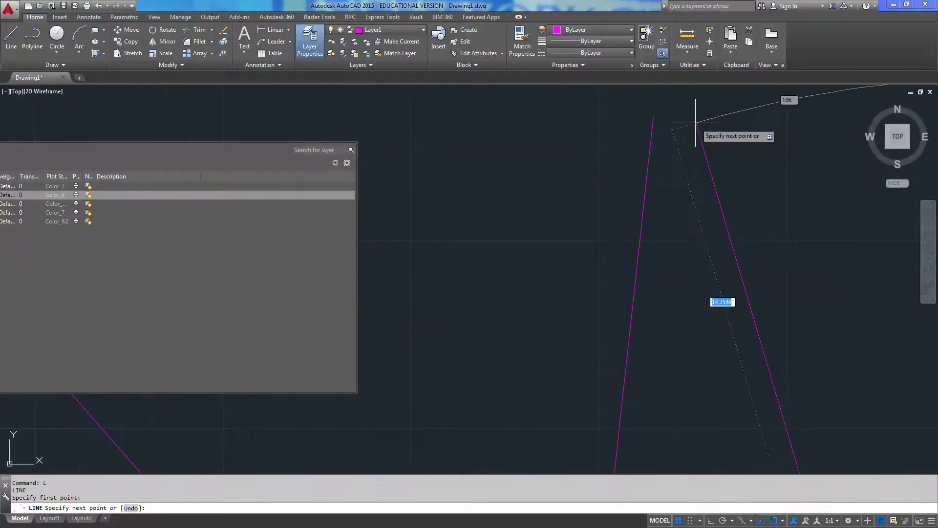
{"action": "left_click", "coordinate": [655, 117]}
{"action": "key", "text": "F3"}
{"action": "scroll", "coordinate": [677, 187], "scroll_direction": "down", "scroll_amount": 2}
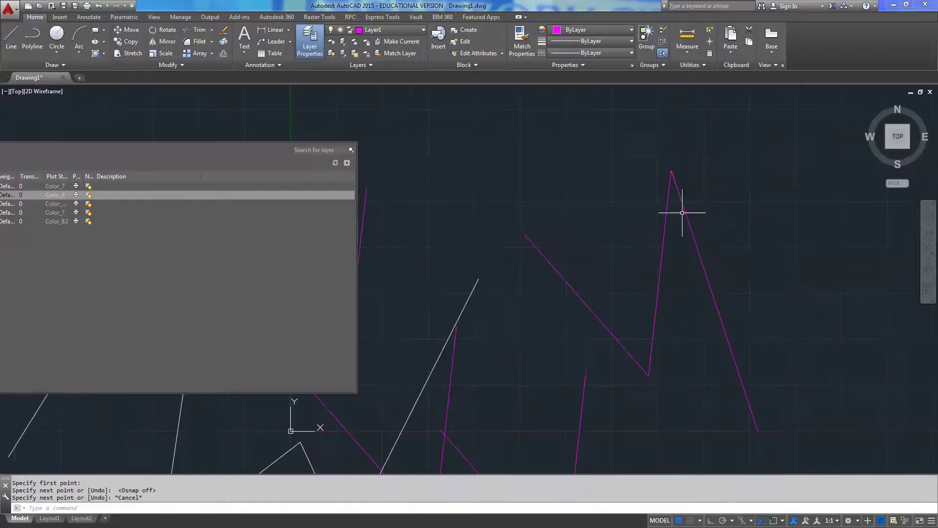
{"action": "key", "text": "Escape"}
Erase the long right leg of the magenta peak.
{"action": "scroll", "coordinate": [681, 203], "scroll_direction": "up", "scroll_amount": 2}
{"action": "scroll", "coordinate": [628, 236], "scroll_direction": "up", "scroll_amount": 2}
{"action": "scroll", "coordinate": [579, 130], "scroll_direction": "up", "scroll_amount": 2}
{"action": "middle_click_drag", "start_coordinate": [579, 130], "coordinate": [712, 130]}
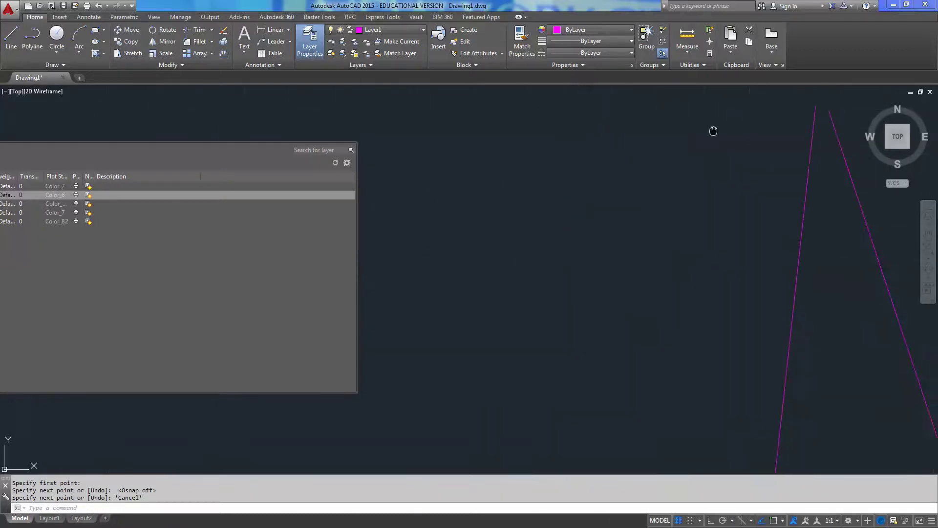
{"action": "mouse_move", "coordinate": [576, 339]}
{"action": "middle_mouse_down"}
{"action": "mouse_move", "coordinate": [682, 163]}
{"action": "mouse_move", "coordinate": [580, 275]}
{"action": "mouse_move", "coordinate": [575, 260]}
{"action": "middle_mouse_up"}
{"action": "scroll", "coordinate": [570, 216], "scroll_direction": "up", "scroll_amount": 2}
{"action": "scroll", "coordinate": [572, 245], "scroll_direction": "down", "scroll_amount": 2}
{"action": "left_click_drag", "start_coordinate": [649, 245], "coordinate": [595, 307]}
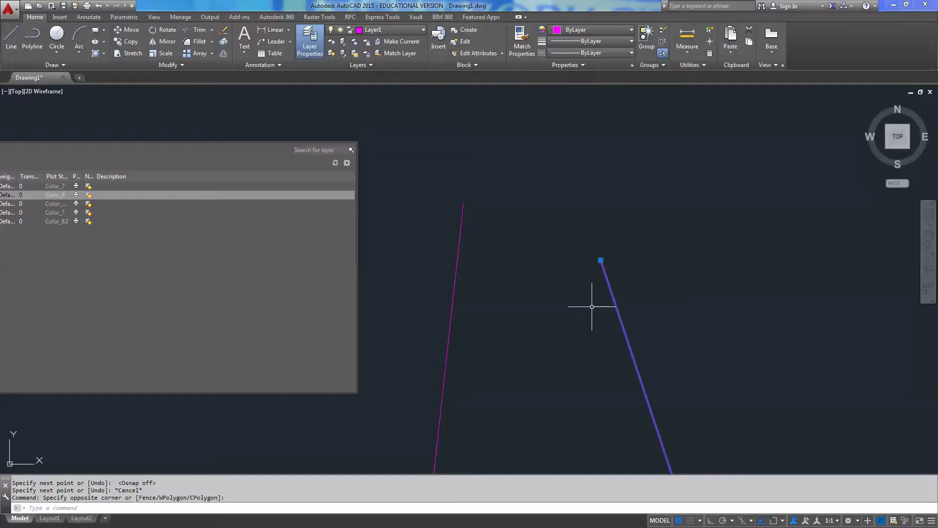
{"action": "key", "text": "Delete"}
Draw a shorter leg from below right of the peak up to its apex, with object snap on.
{"action": "scroll", "coordinate": [571, 264], "scroll_direction": "down", "scroll_amount": 1}
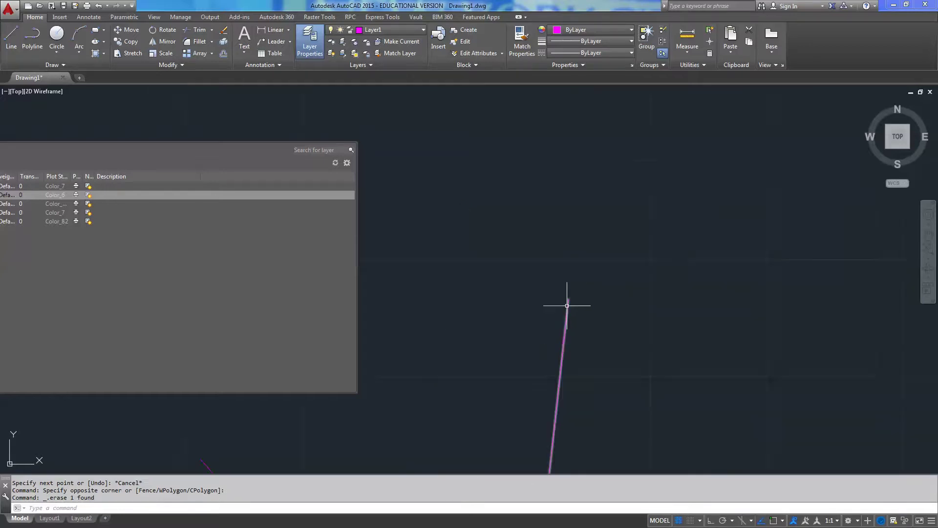
{"action": "scroll", "coordinate": [548, 274], "scroll_direction": "up", "scroll_amount": 1}
{"action": "type", "text": "l"}
{"action": "key", "text": "Return"}
{"action": "scroll", "coordinate": [581, 318], "scroll_direction": "down", "scroll_amount": 1}
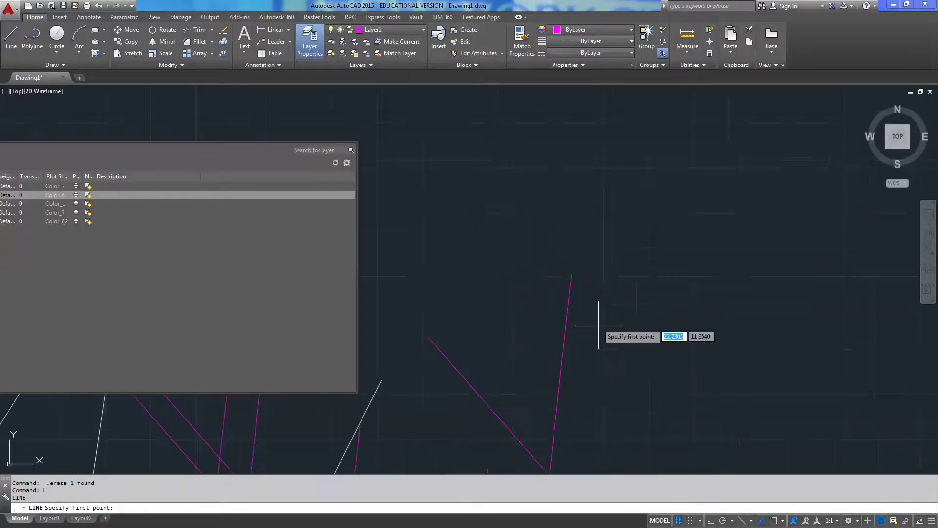
{"action": "left_click", "coordinate": [584, 297]}
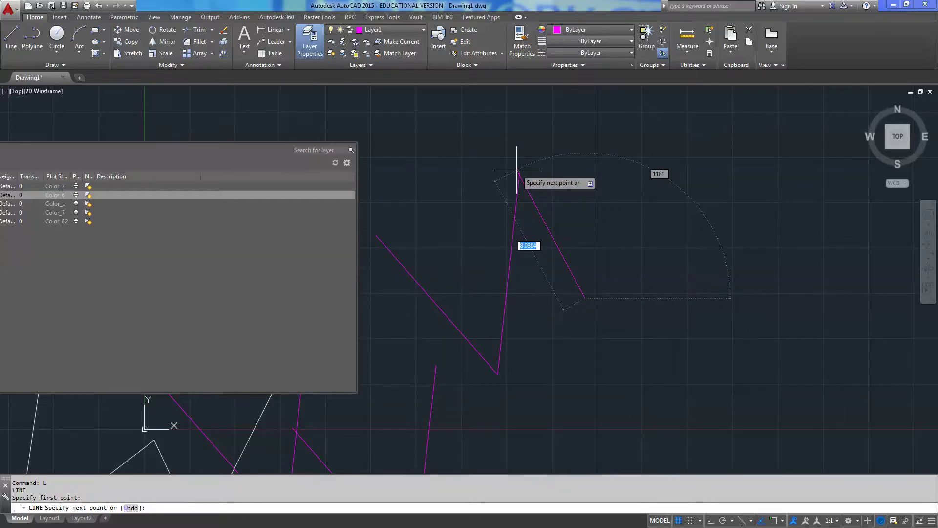
{"action": "key", "text": "F3"}
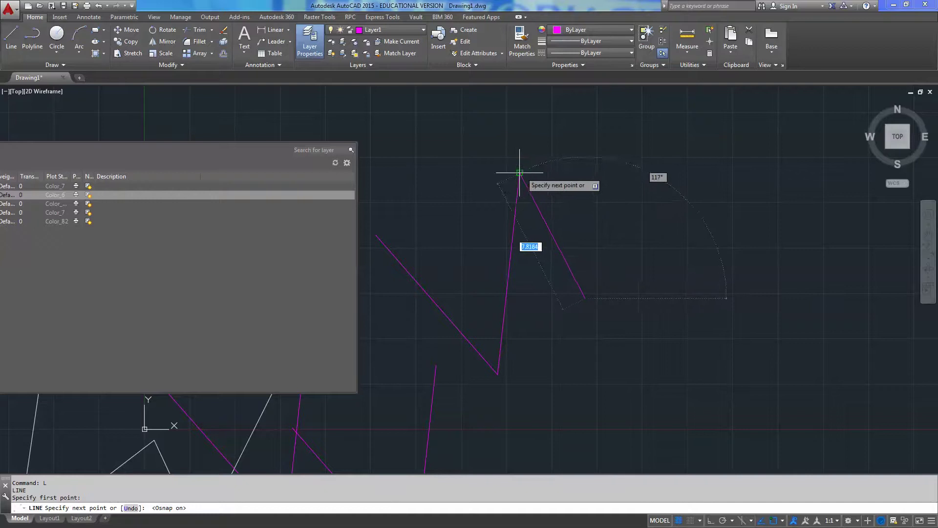
{"action": "left_click", "coordinate": [519, 172]}
{"action": "key", "text": "Escape"}
{"action": "key", "text": "Escape"}
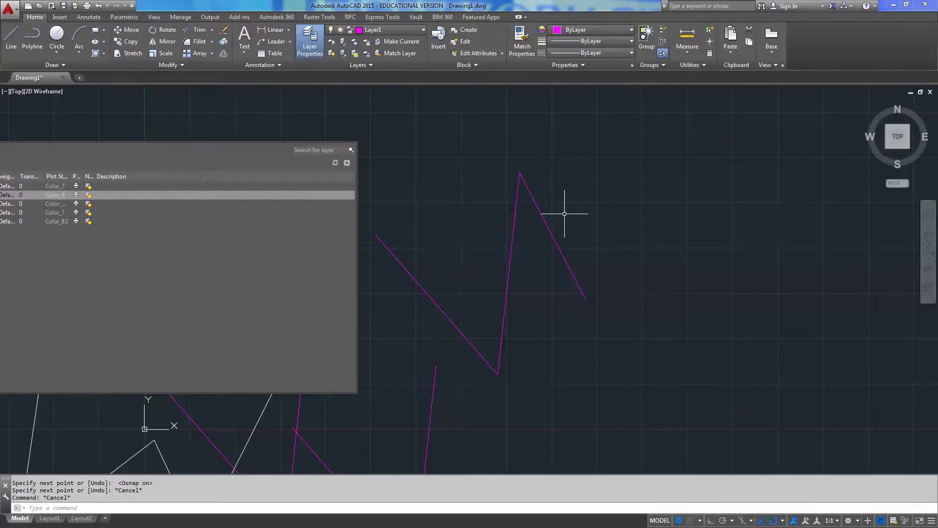
{"action": "right_click", "coordinate": [468, 148], "text": "shift"}
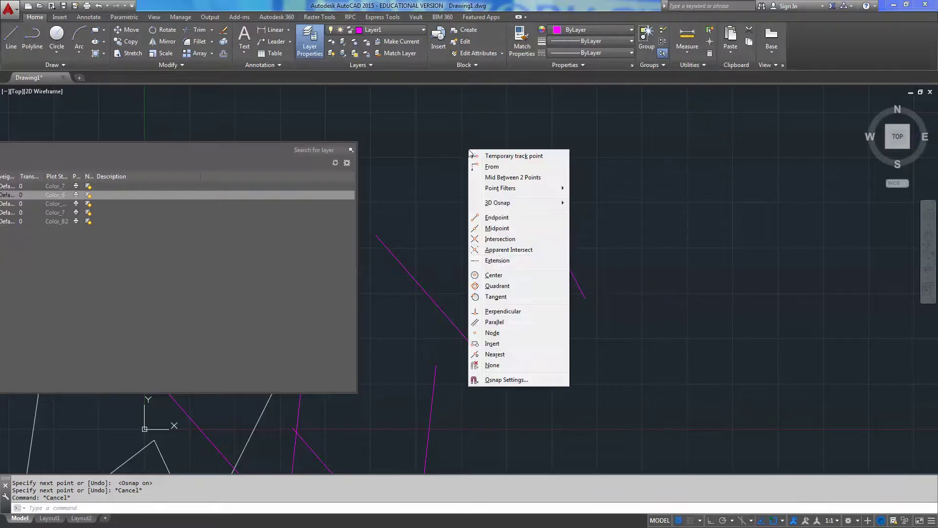
{"action": "left_click", "coordinate": [498, 380]}
{"action": "left_click_drag", "start_coordinate": [442, 157], "coordinate": [367, 142]}
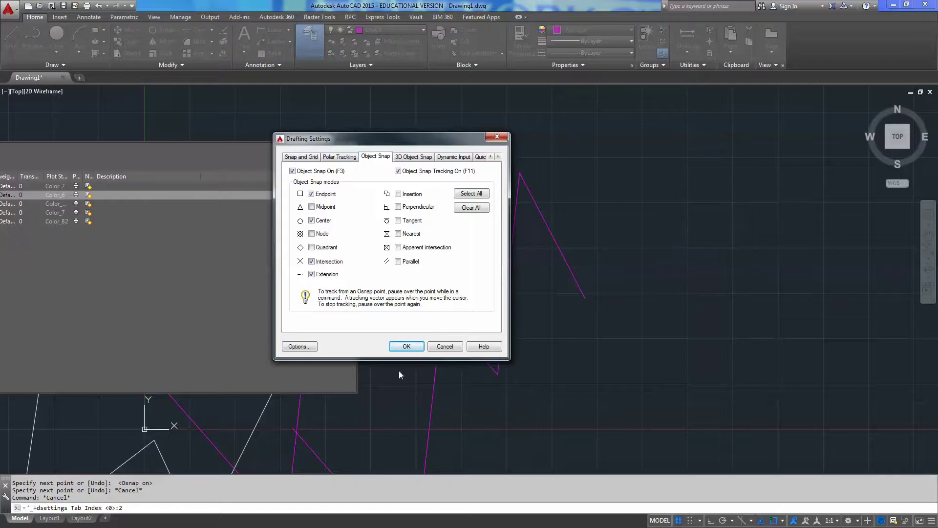
{"action": "left_click", "coordinate": [406, 347]}
{"action": "type", "text": "l"}
{"action": "key", "text": "Return"}
{"action": "left_click", "coordinate": [735, 183]}
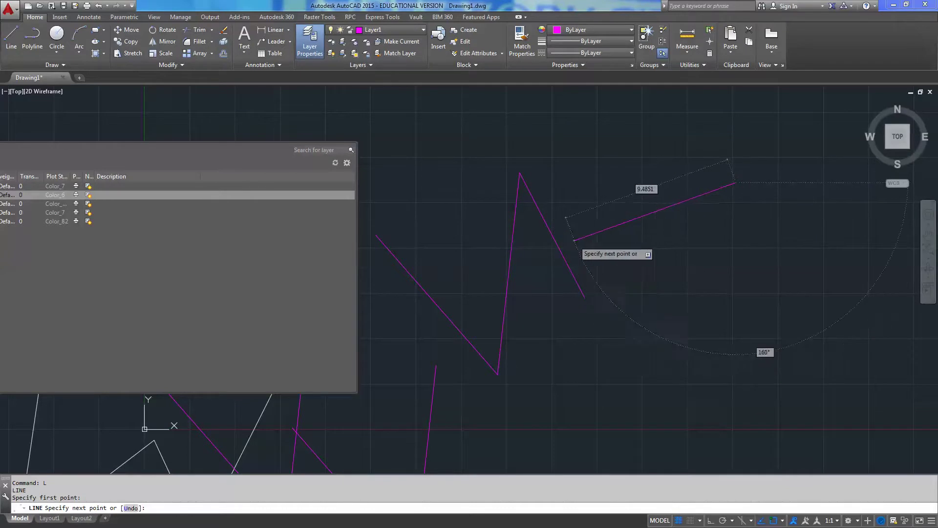
{"action": "key", "text": "Escape"}
{"action": "key", "text": "Escape"}
Turn on Midpoint in the object snap settings.
{"action": "right_click", "coordinate": [599, 224], "text": "shift"}
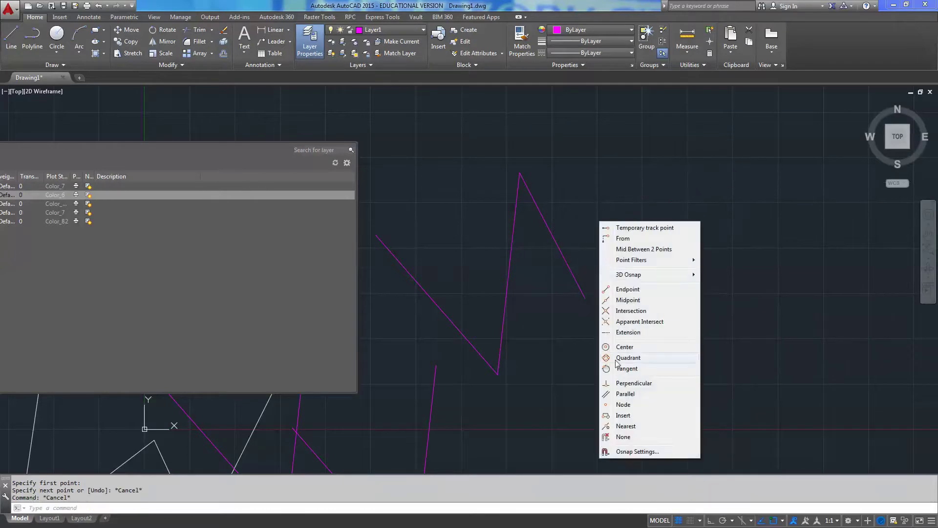
{"action": "left_click", "coordinate": [633, 451]}
{"action": "left_click", "coordinate": [389, 224]}
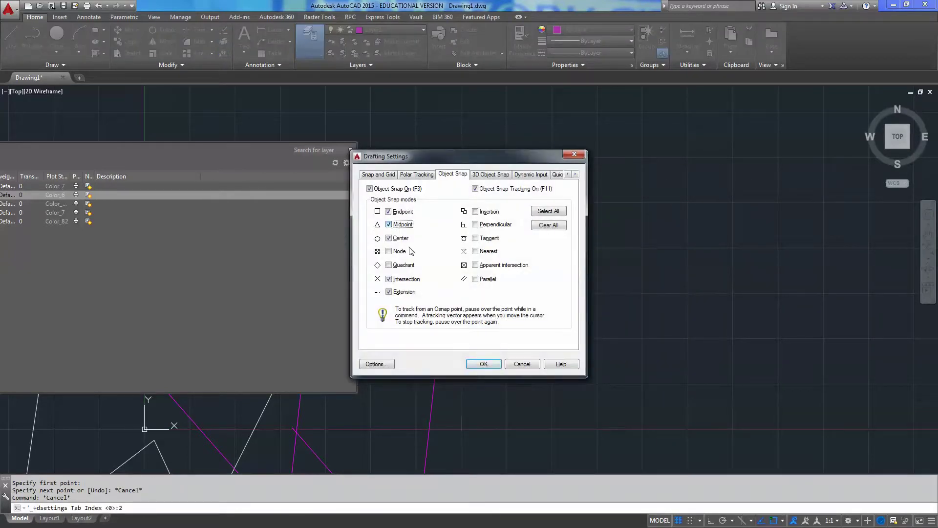
{"action": "left_click", "coordinate": [483, 364]}
Test the snaps by starting a line right of the peak, then cancel it.
{"action": "type", "text": "L"}
{"action": "key", "text": "Return"}
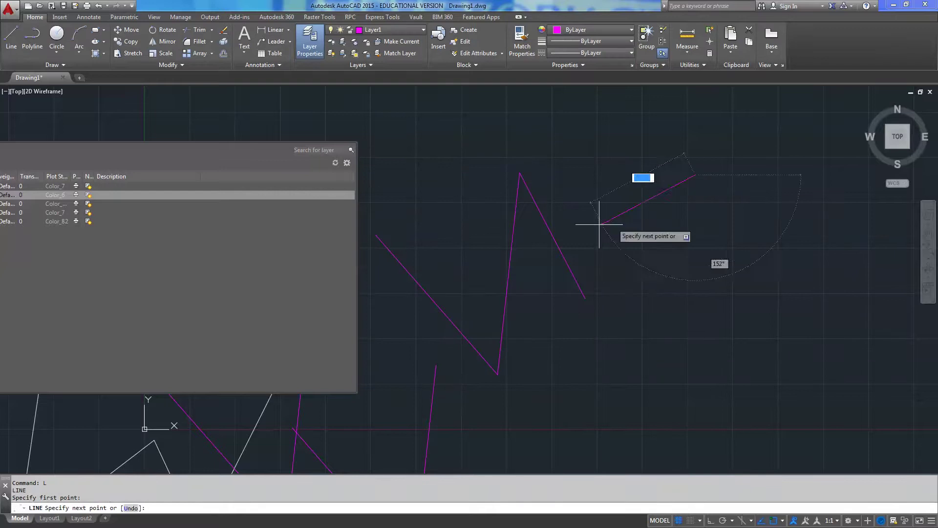
{"action": "left_click", "coordinate": [552, 236]}
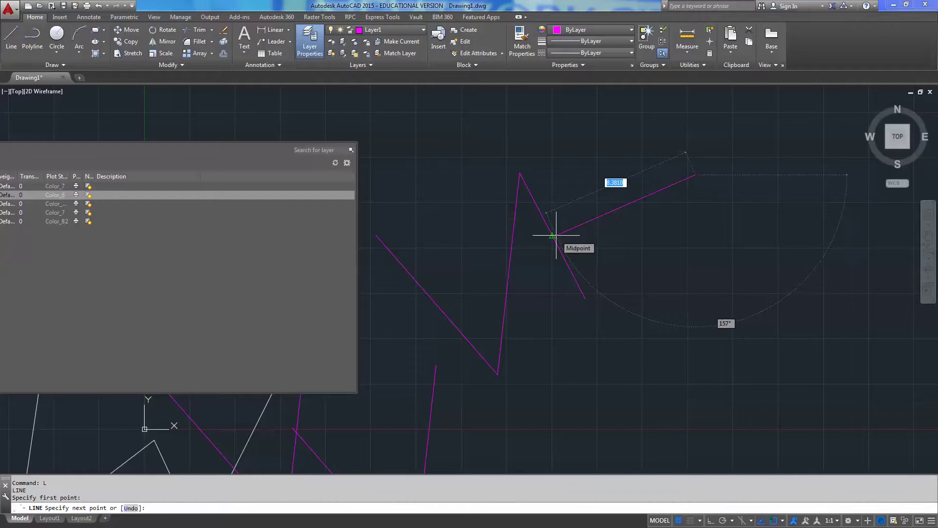
{"action": "key", "text": "Escape"}
{"action": "key", "text": "Escape"}
{"action": "key", "text": "Escape"}
{"action": "key", "text": "Escape"}
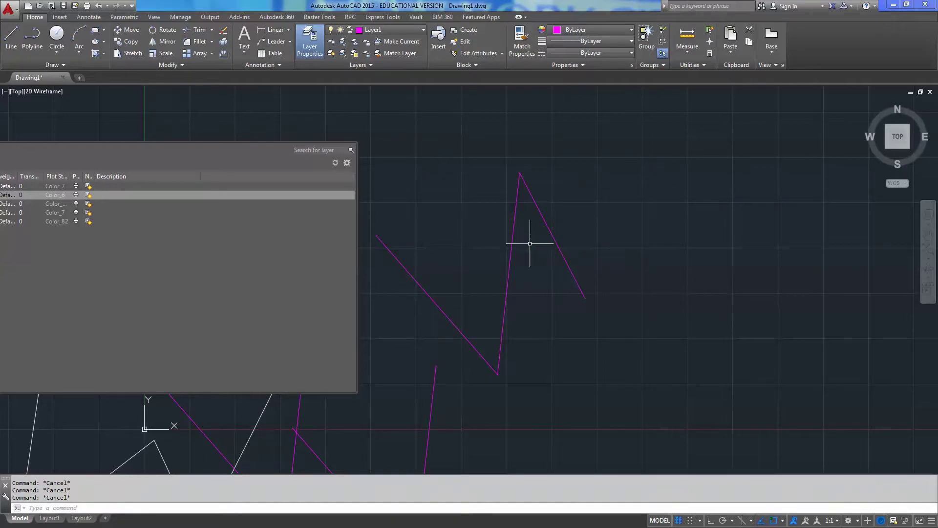
{"action": "middle_click_drag", "start_coordinate": [534, 247], "coordinate": [591, 215]}
{"action": "mouse_move", "coordinate": [538, 244]}
{"action": "middle_mouse_down"}
{"action": "mouse_move", "coordinate": [561, 268]}
{"action": "mouse_move", "coordinate": [612, 255]}
{"action": "middle_mouse_up"}
{"action": "key", "text": "Escape"}
{"action": "key", "text": "Escape"}
Zoom to the drawing extents with Z, E.
{"action": "type", "text": "z"}
{"action": "key", "text": "Return"}
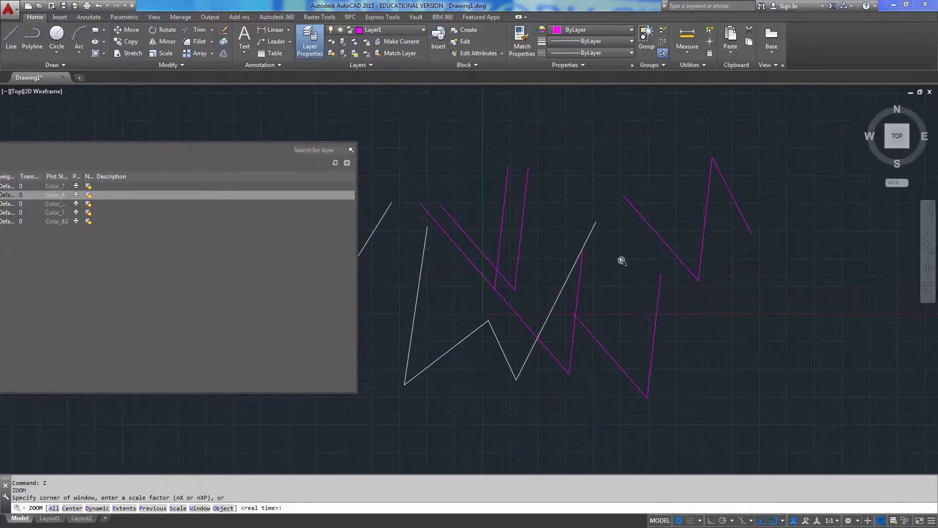
{"action": "type", "text": "e"}
{"action": "key", "text": "Return"}
{"action": "key", "text": "Escape"}
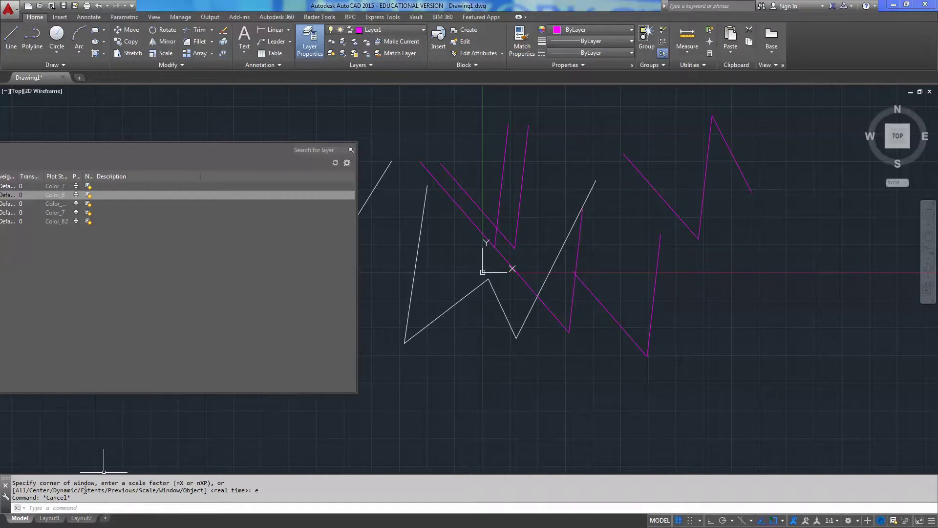
{"action": "mouse_move", "coordinate": [49, 518]}
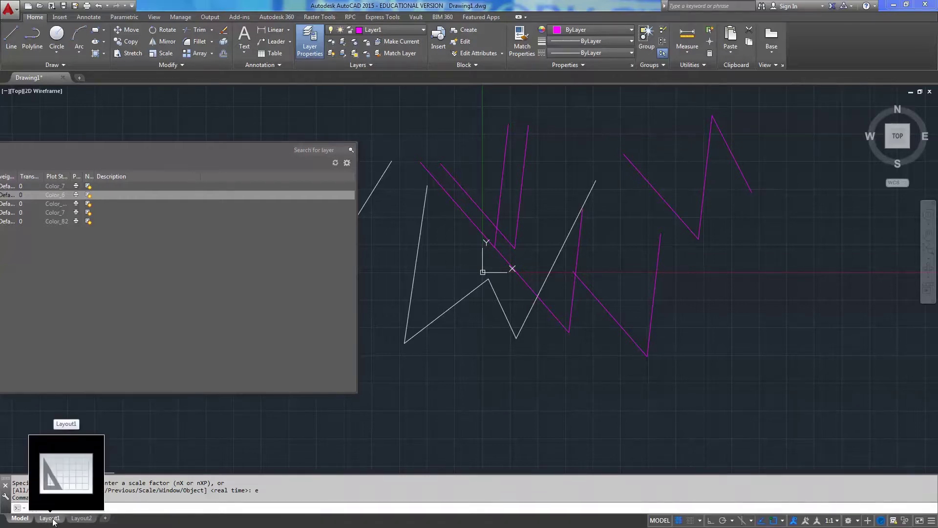
Switch to Layout1 and bring up its Page Setup Manager.
{"action": "left_click", "coordinate": [49, 518]}
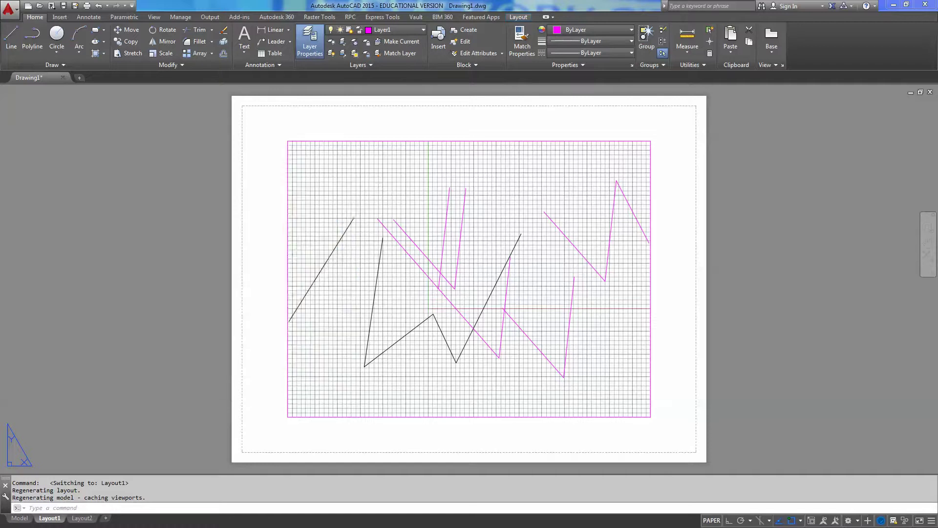
{"action": "scroll", "coordinate": [248, 301], "scroll_direction": "down", "scroll_amount": 4}
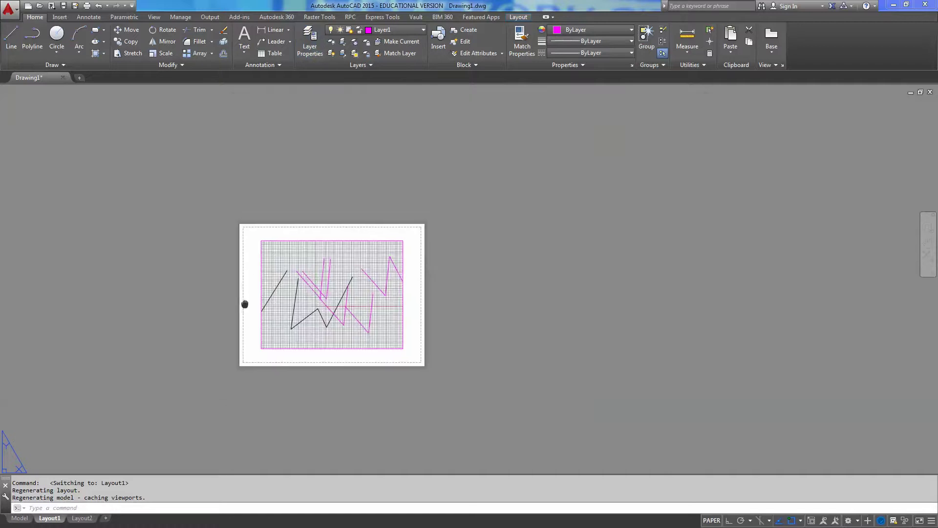
{"action": "right_click", "coordinate": [55, 521]}
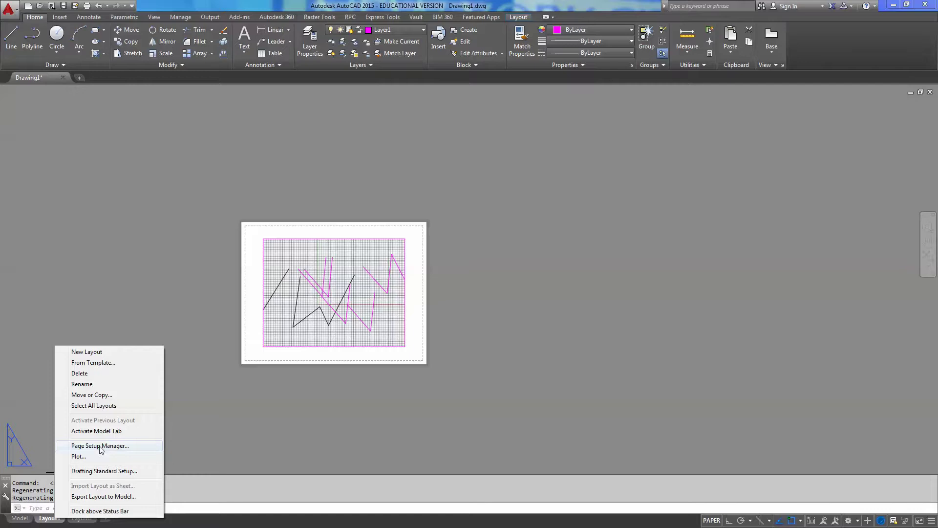
{"action": "left_click", "coordinate": [101, 446]}
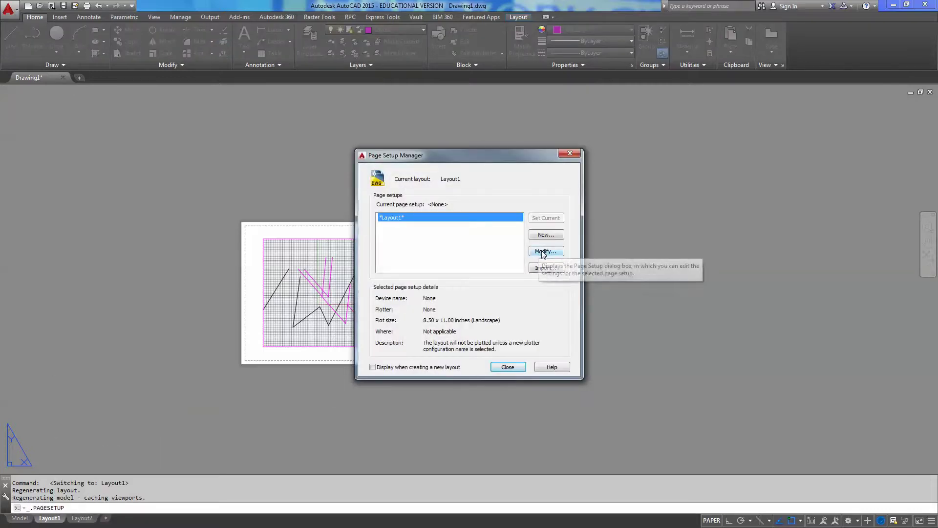
Set Layout1's page setup to the Adobe PDF printer with ANSI D paper.
{"action": "left_click", "coordinate": [544, 251]}
{"action": "left_click", "coordinate": [400, 197]}
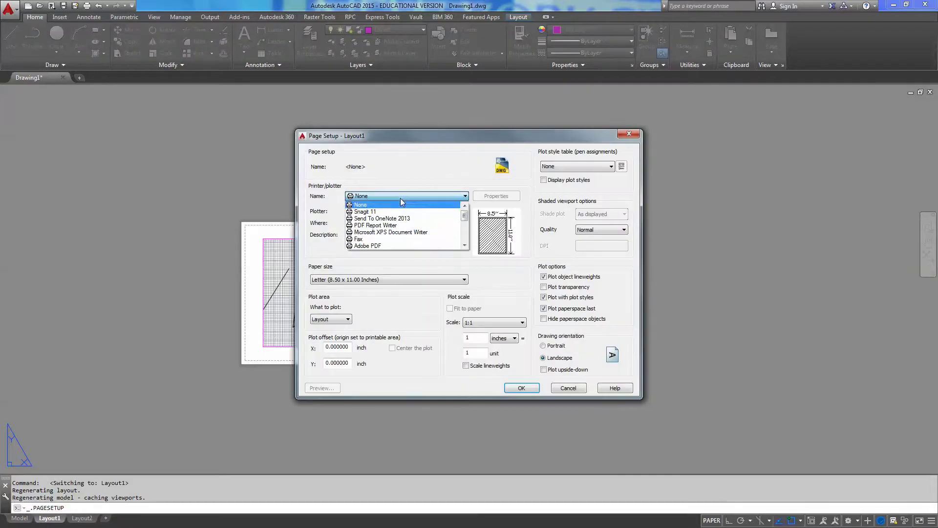
{"action": "left_click", "coordinate": [386, 245]}
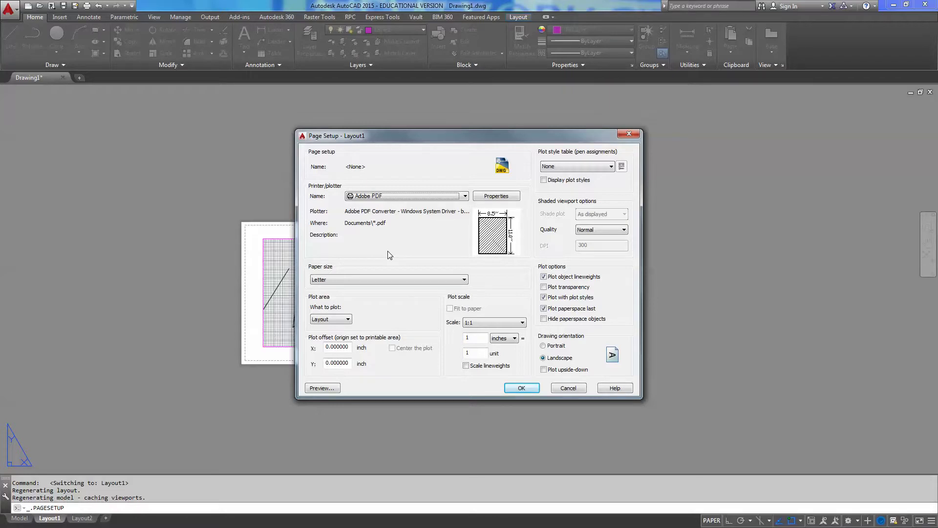
{"action": "left_click", "coordinate": [370, 279]}
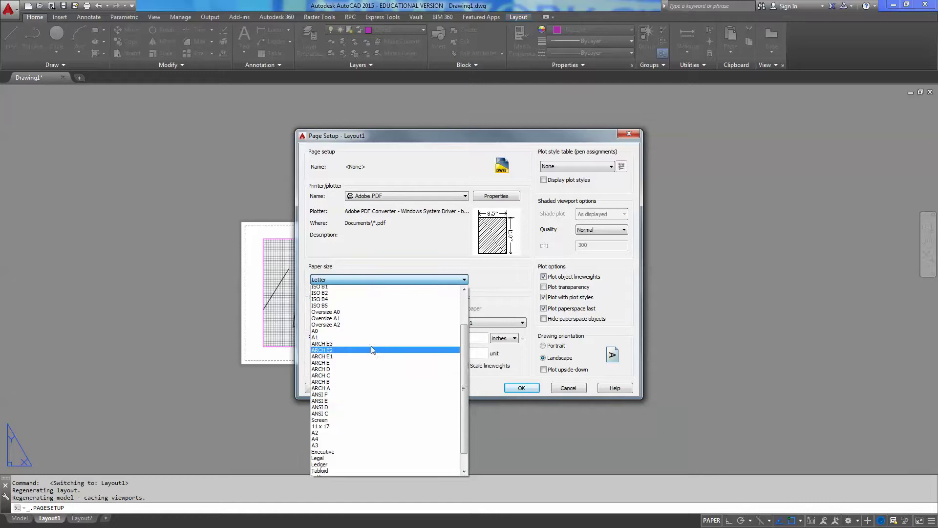
{"action": "scroll", "coordinate": [366, 347], "scroll_direction": "down", "scroll_amount": 3}
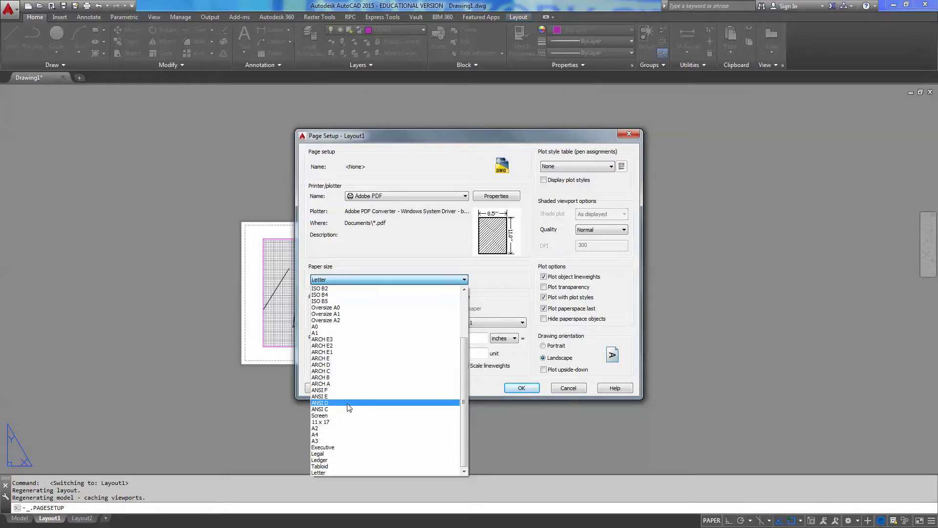
{"action": "left_click", "coordinate": [348, 404]}
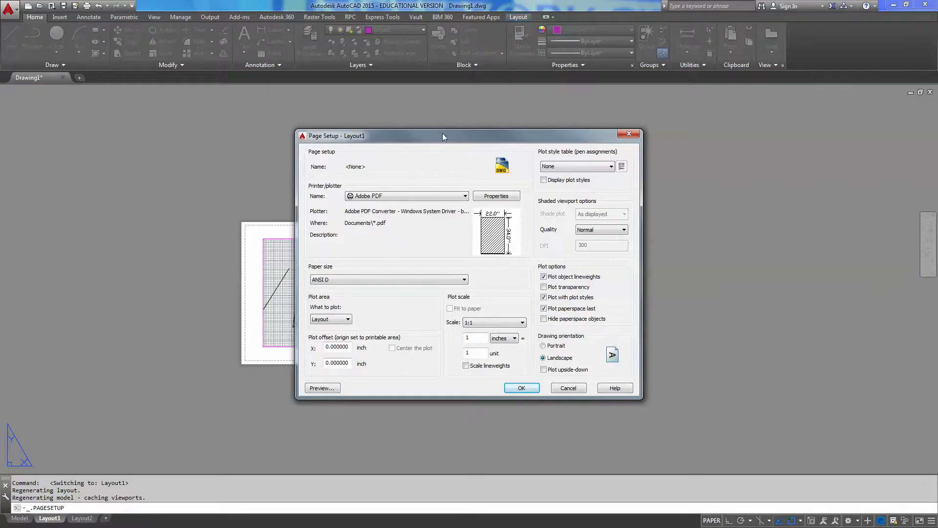
{"action": "left_click_drag", "start_coordinate": [441, 133], "coordinate": [394, 132]}
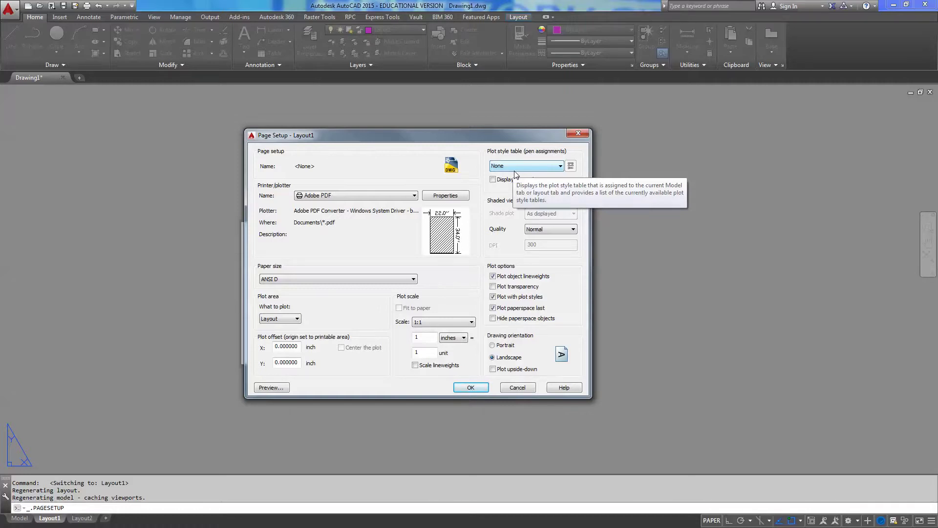
Create a new plot style table from scratch named Project Seve.ctb and assign it.
{"action": "left_click", "coordinate": [516, 168]}
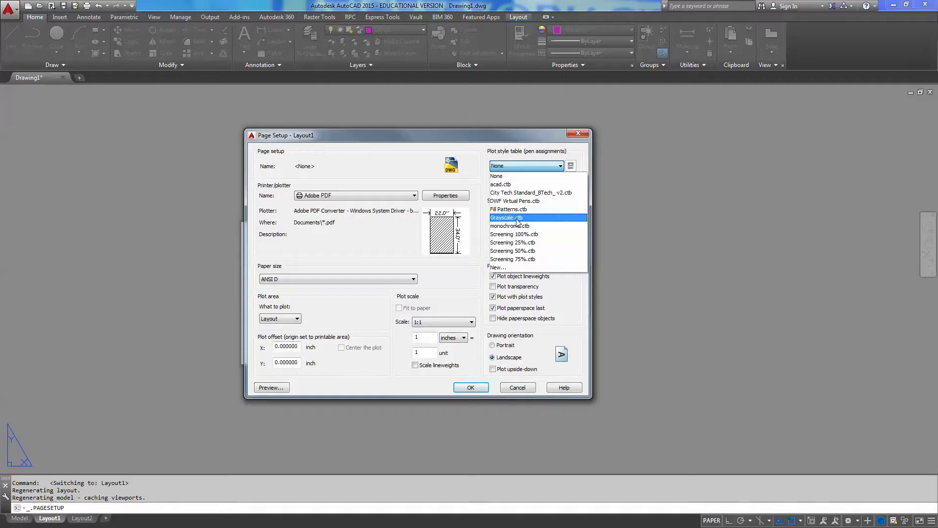
{"action": "left_click", "coordinate": [507, 268]}
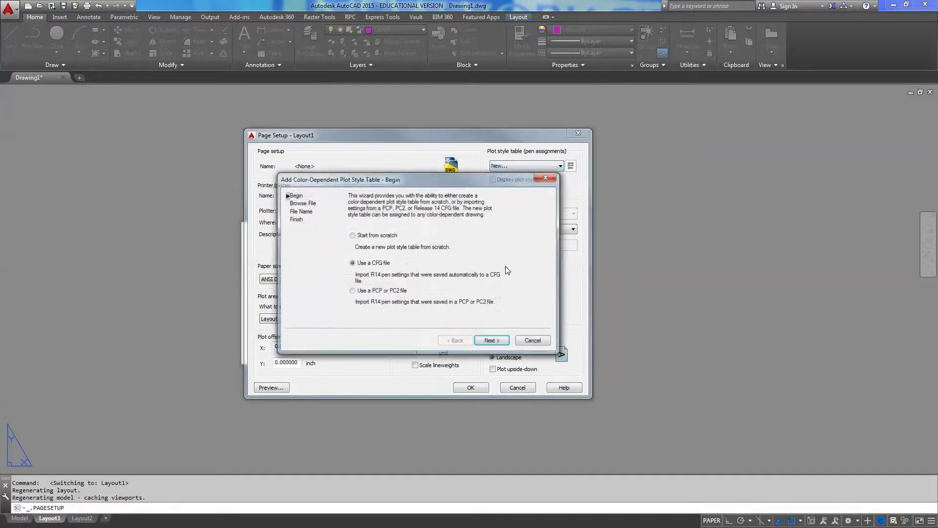
{"action": "left_click", "coordinate": [375, 238]}
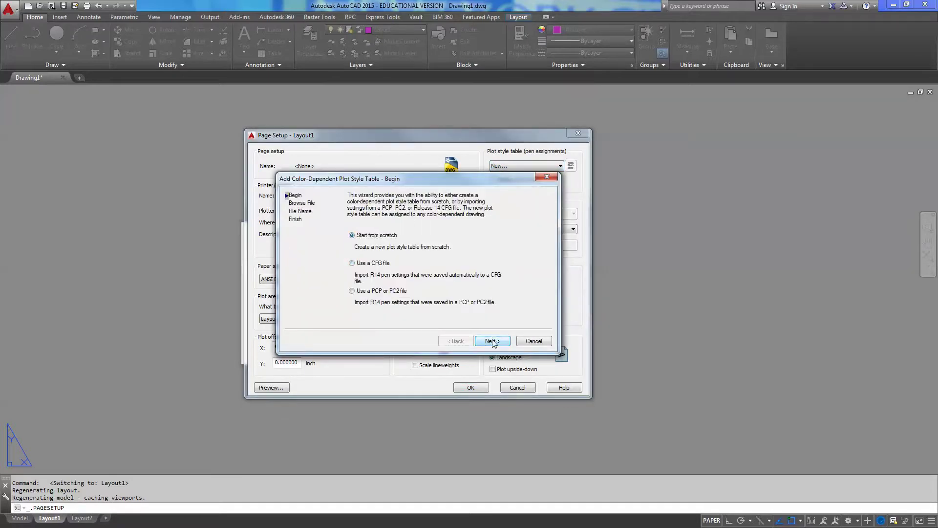
{"action": "left_click", "coordinate": [492, 340]}
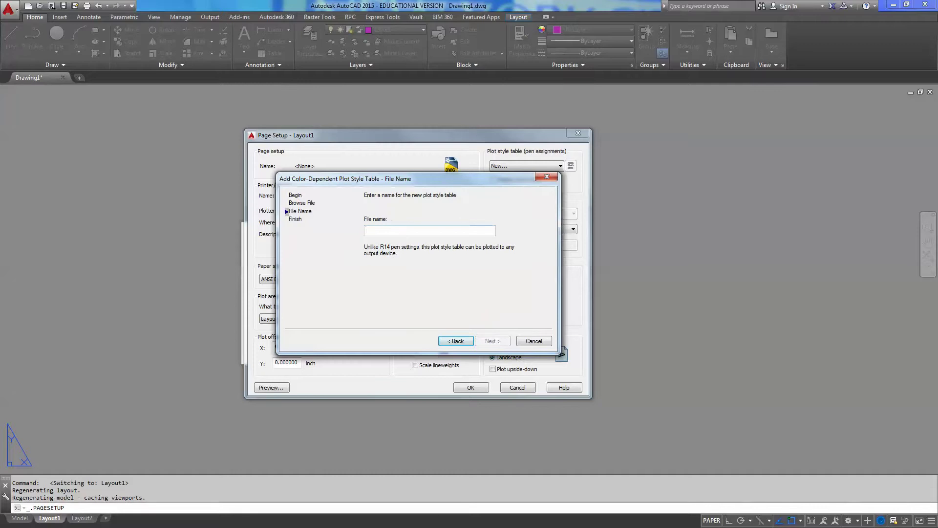
{"action": "type", "text": "Project "}
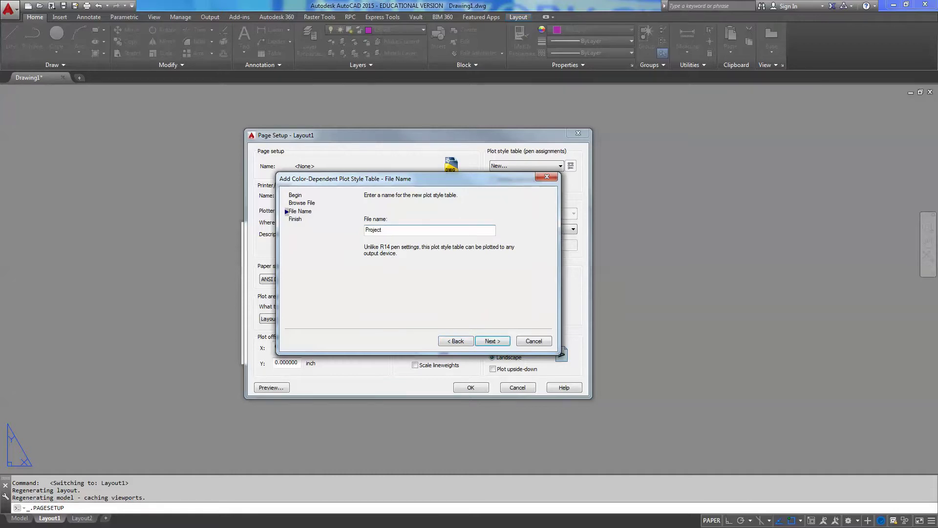
{"action": "type", "text": "Seve"}
{"action": "left_click", "coordinate": [494, 341]}
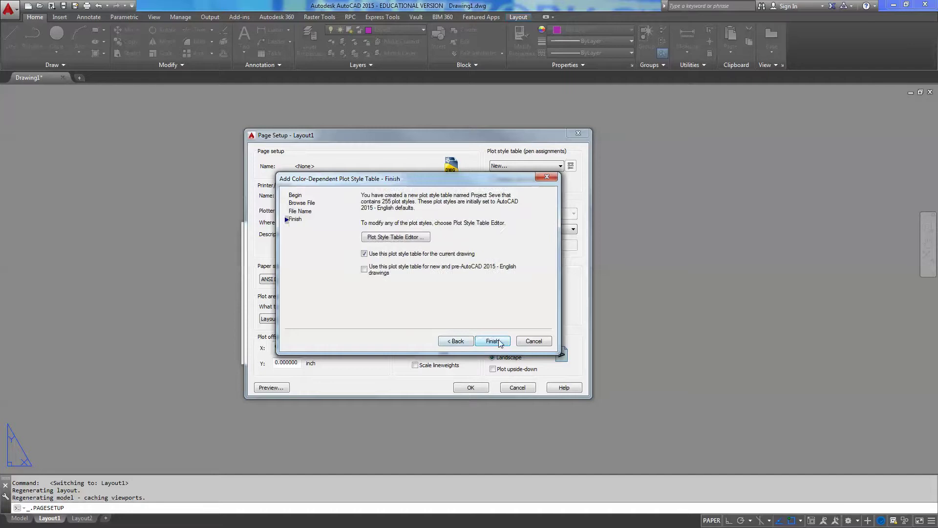
{"action": "left_click", "coordinate": [500, 342]}
{"action": "left_click", "coordinate": [521, 166]}
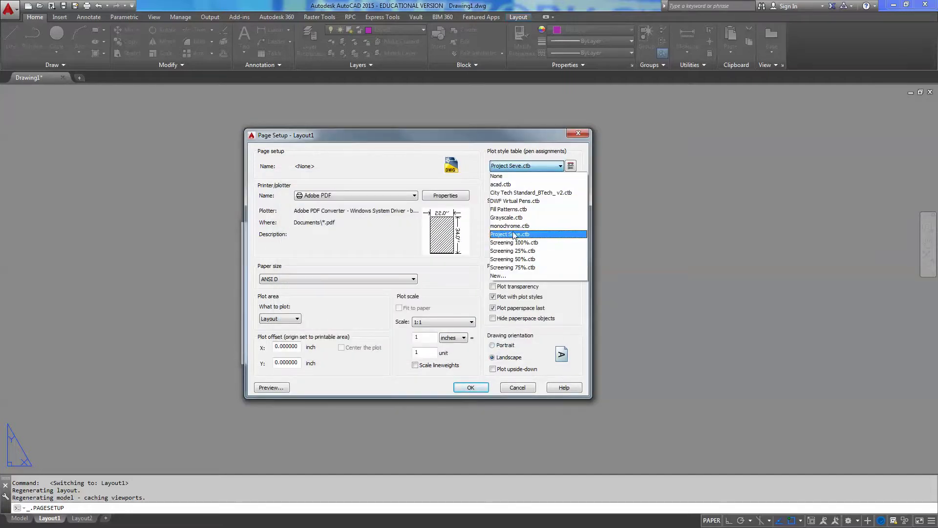
{"action": "left_click", "coordinate": [491, 140]}
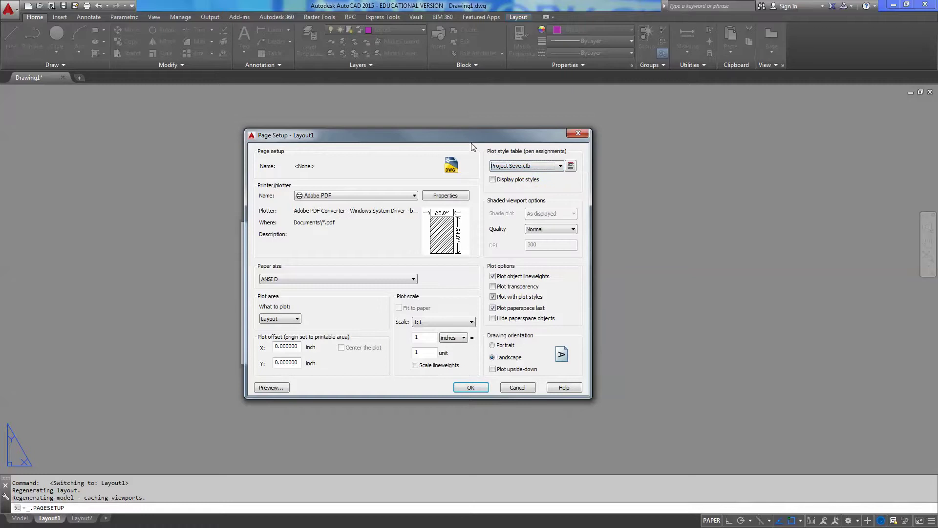
Make plot styles Color 243–249 plot black with a 0.0500 mm lineweight.
{"action": "left_click", "coordinate": [570, 166]}
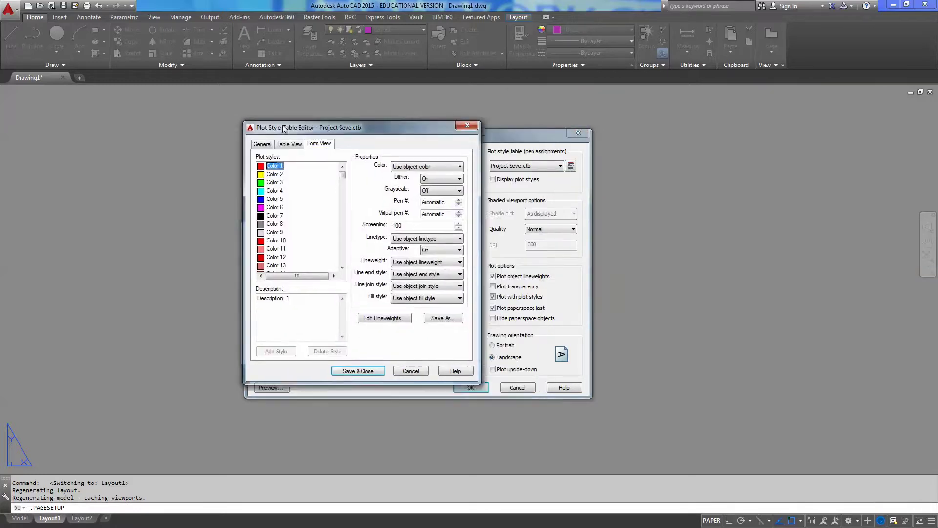
{"action": "left_click", "coordinate": [243, 185]}
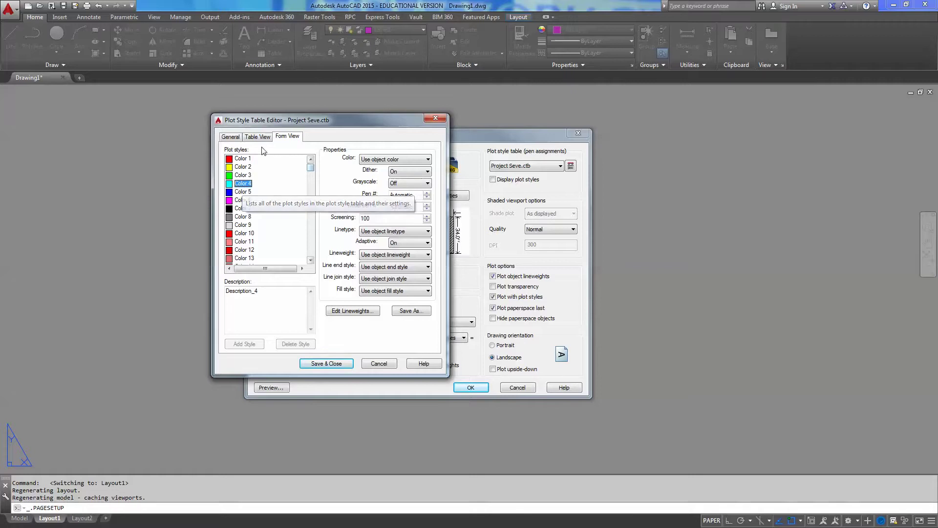
{"action": "left_click", "coordinate": [243, 158]}
{"action": "left_click_drag", "start_coordinate": [311, 168], "coordinate": [311, 252]}
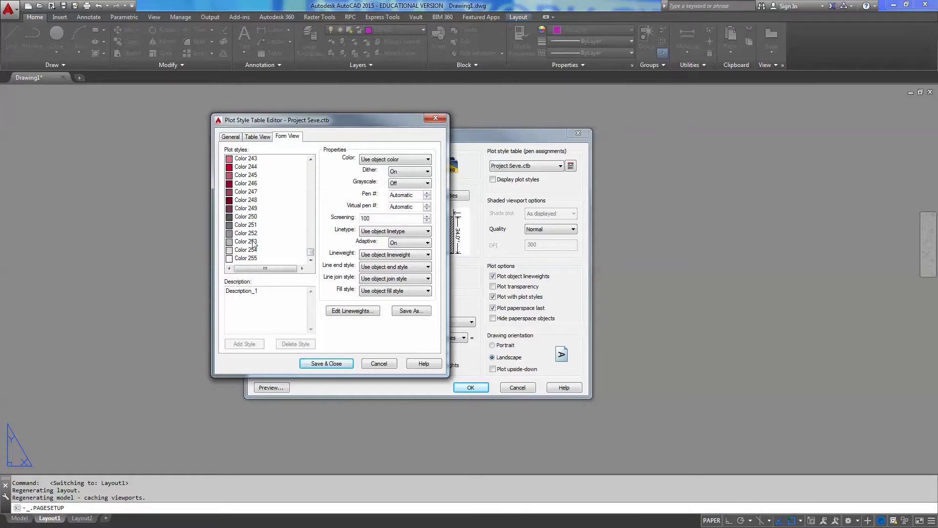
{"action": "left_click", "coordinate": [246, 208], "text": "shift"}
{"action": "left_click", "coordinate": [399, 160]}
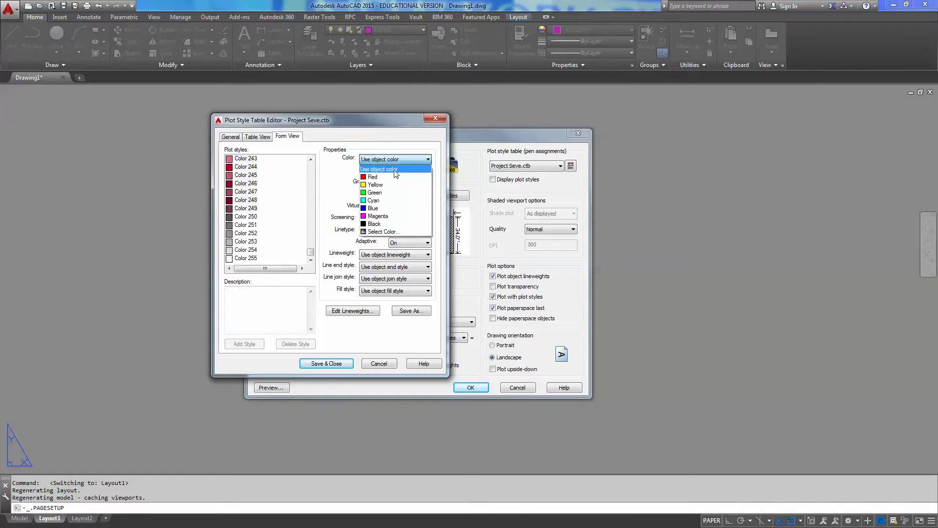
{"action": "left_click", "coordinate": [381, 223]}
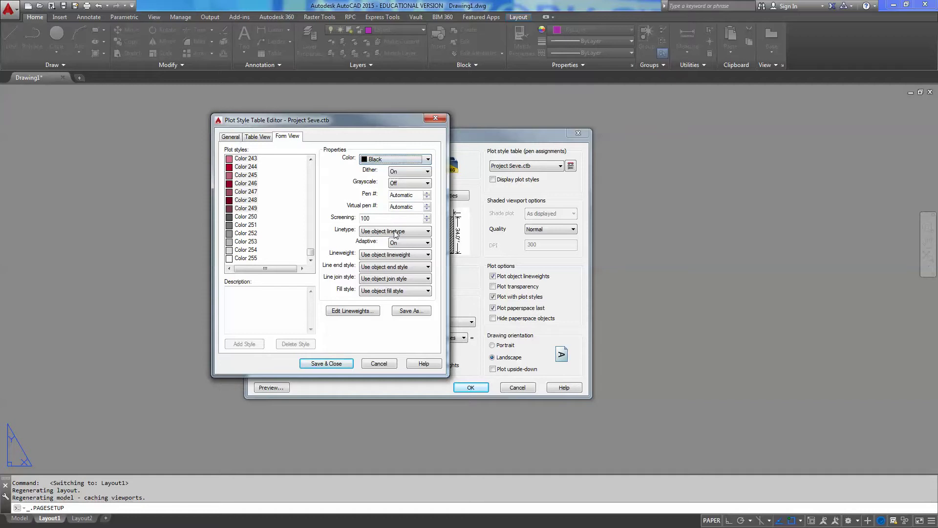
{"action": "left_click", "coordinate": [395, 231]}
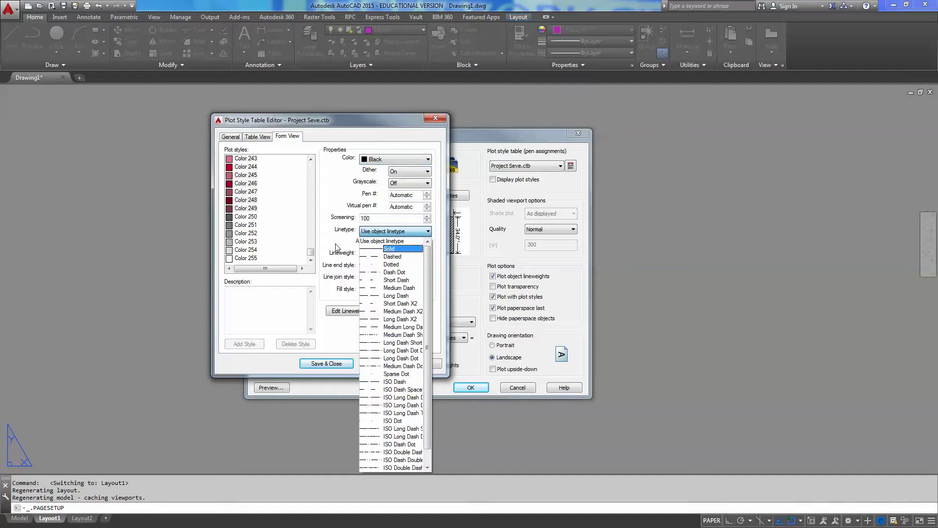
{"action": "left_click", "coordinate": [391, 241]}
{"action": "left_click", "coordinate": [385, 280]}
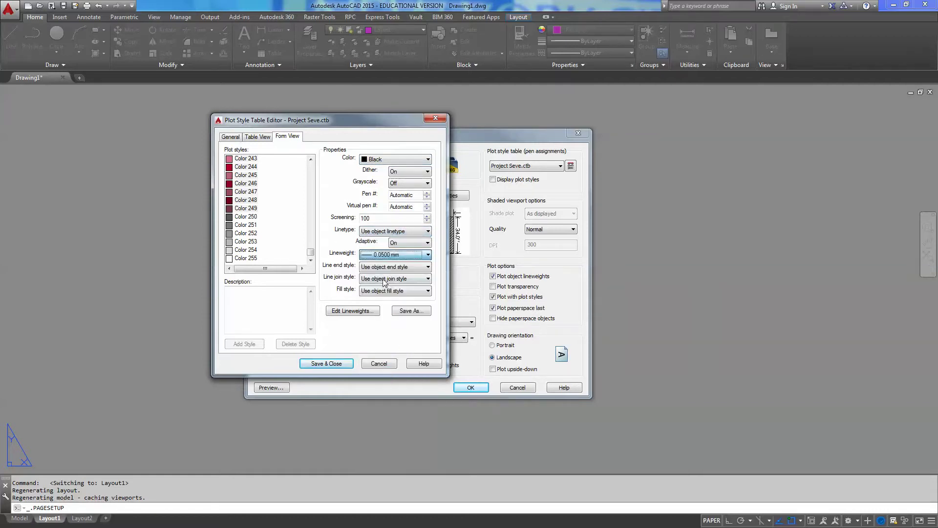
Give plot styles Color 250–255 a 0.0500 mm lineweight and save the table.
{"action": "left_click", "coordinate": [248, 219]}
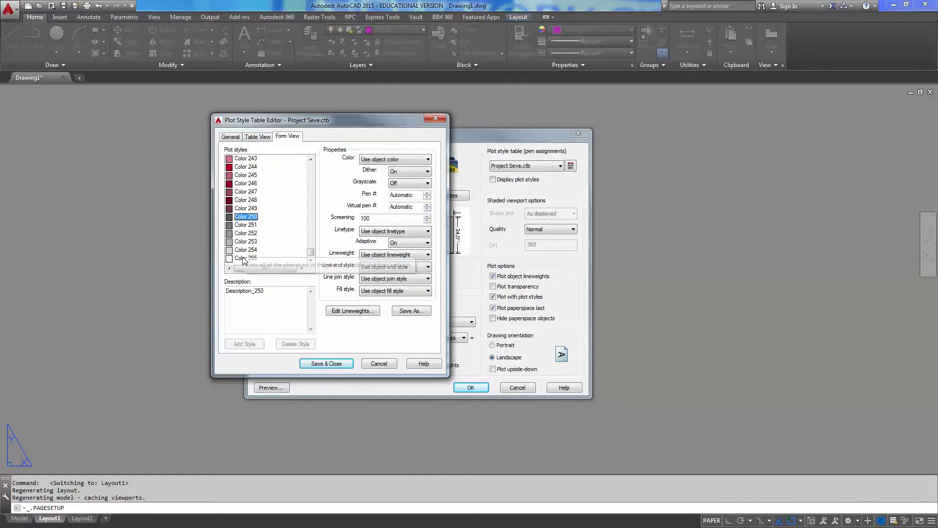
{"action": "left_click", "coordinate": [246, 258], "text": "shift"}
{"action": "left_click", "coordinate": [389, 159]}
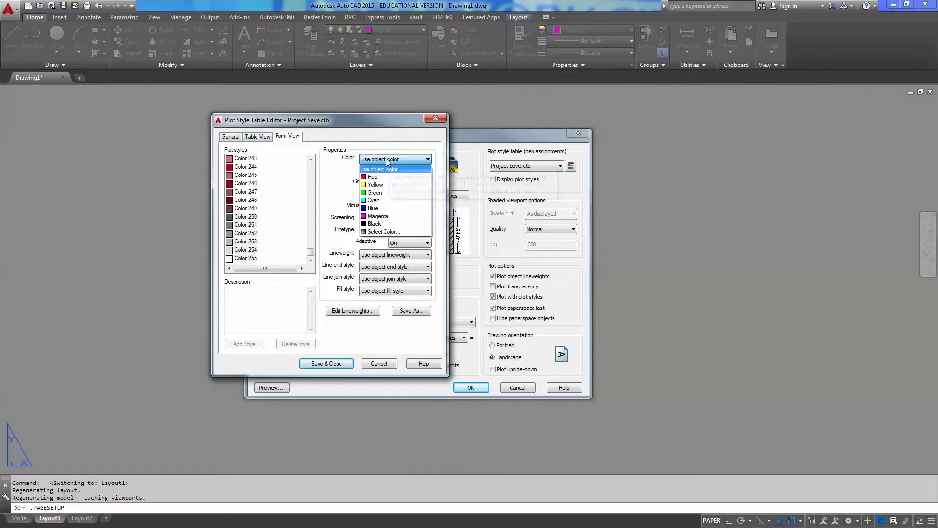
{"action": "left_click", "coordinate": [396, 170]}
{"action": "left_click", "coordinate": [390, 231]}
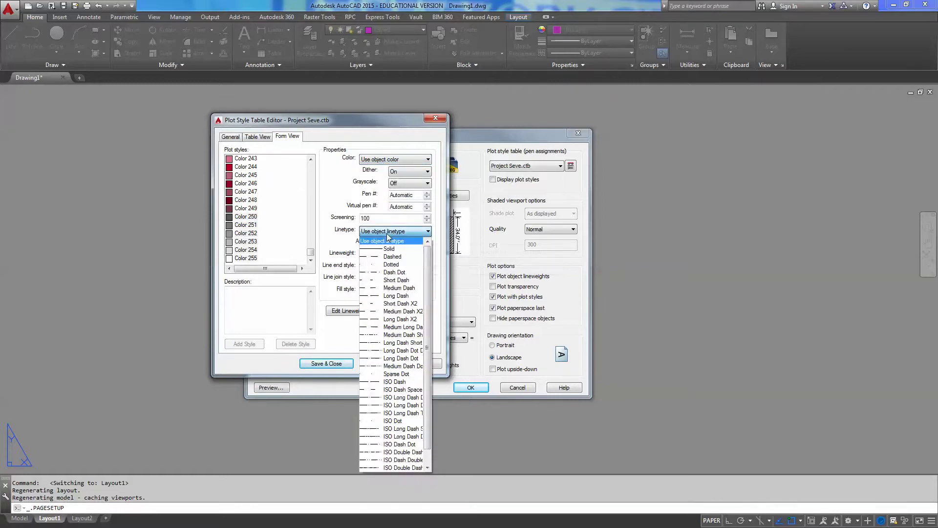
{"action": "left_click", "coordinate": [388, 254]}
{"action": "scroll", "coordinate": [388, 263], "scroll_direction": "up", "scroll_amount": 1}
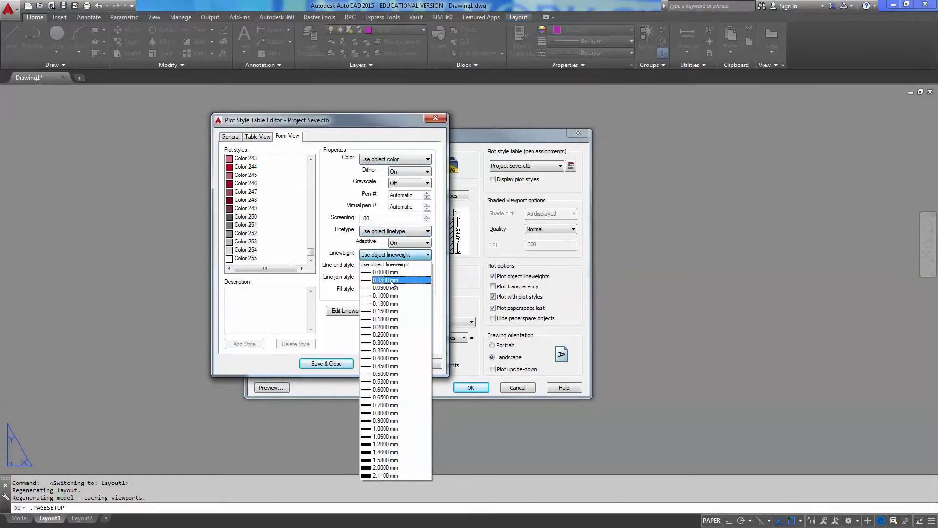
{"action": "left_click", "coordinate": [389, 283]}
{"action": "left_click", "coordinate": [344, 363]}
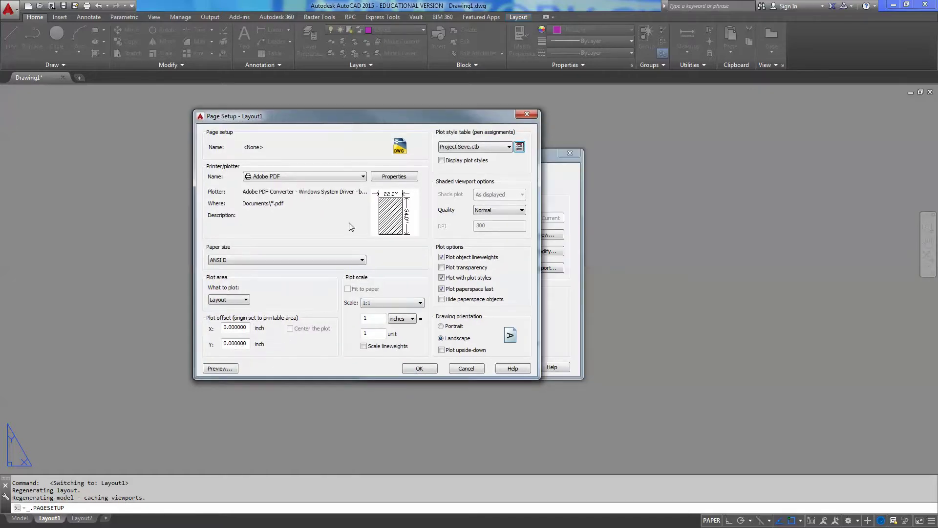
Apply the page setup, close the manager, and return to Layout1 via Layout2.
{"action": "left_click", "coordinate": [419, 369]}
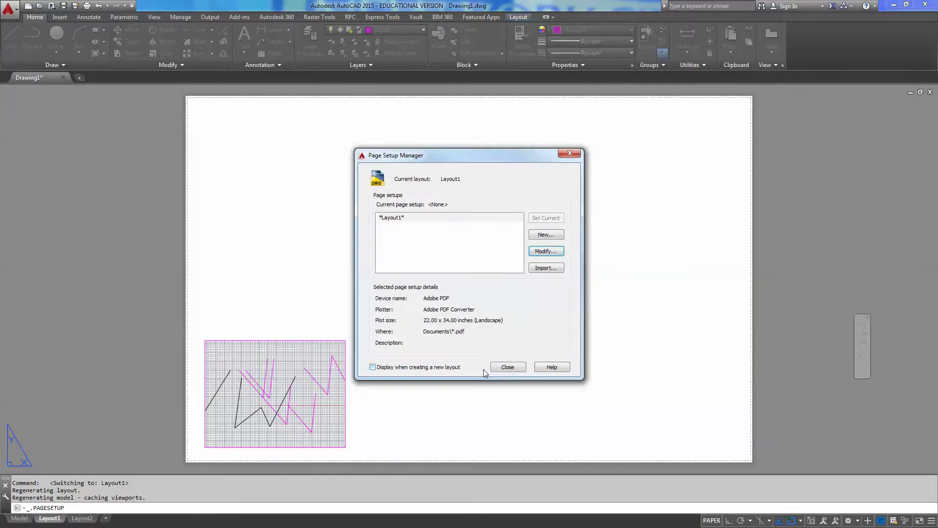
{"action": "left_click", "coordinate": [500, 368]}
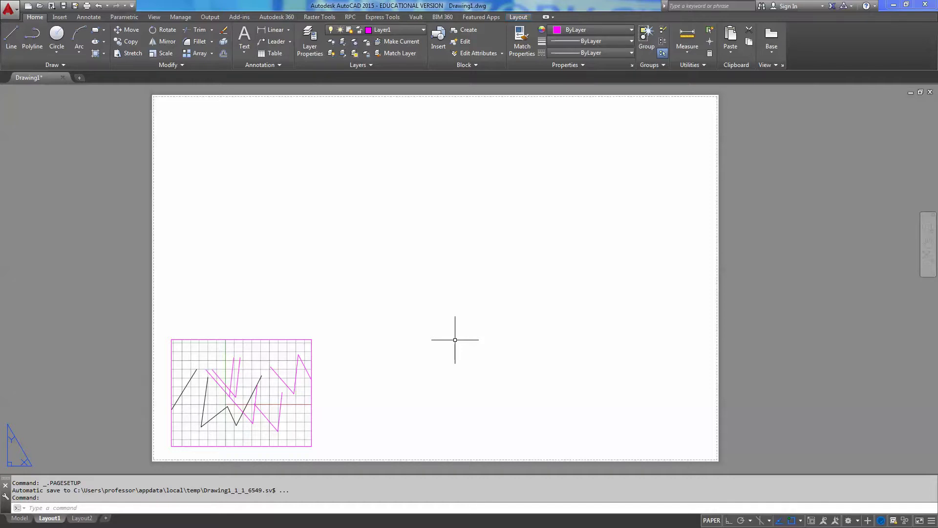
{"action": "left_click", "coordinate": [85, 518]}
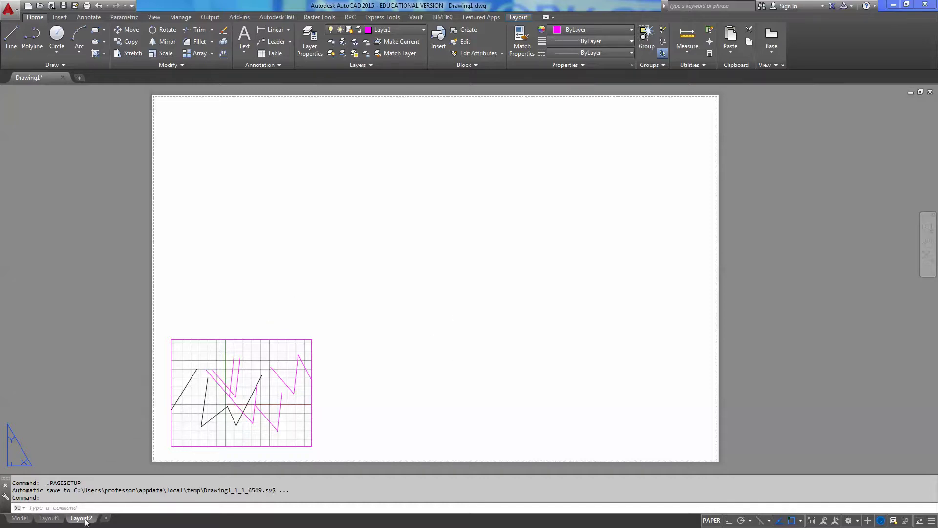
{"action": "left_click", "coordinate": [49, 519]}
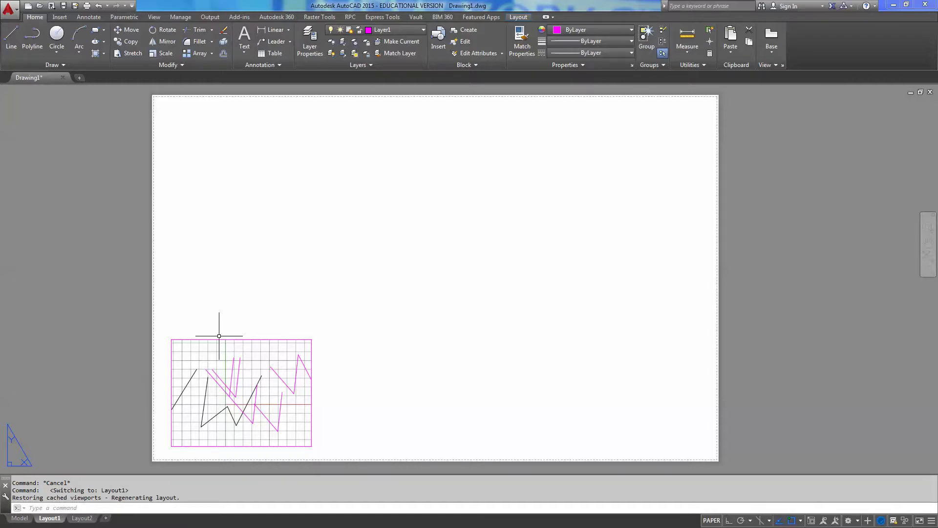
{"action": "left_click", "coordinate": [223, 338]}
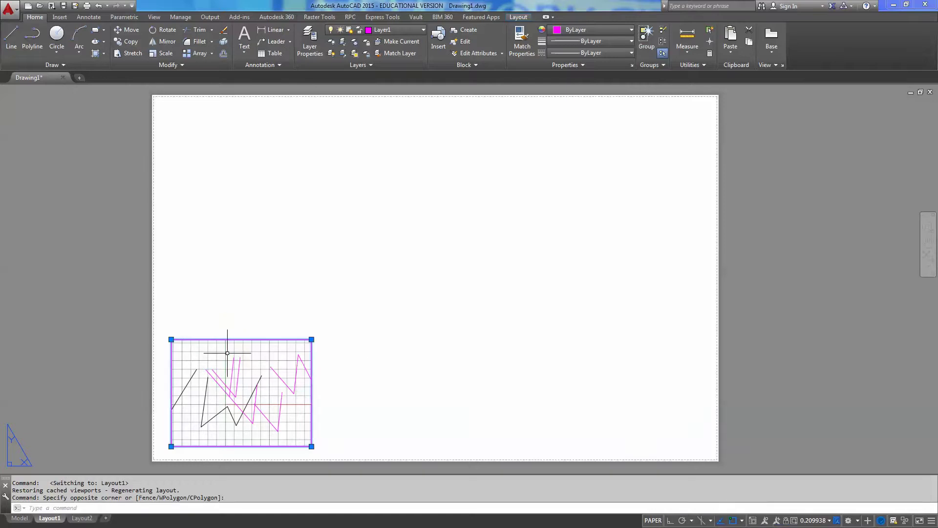
{"action": "key", "text": "Delete"}
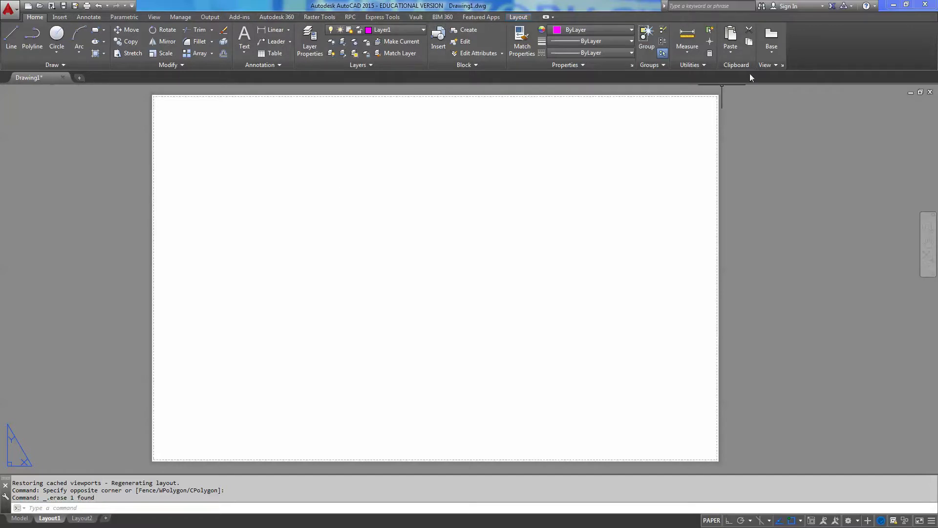
{"action": "left_click", "coordinate": [773, 48]}
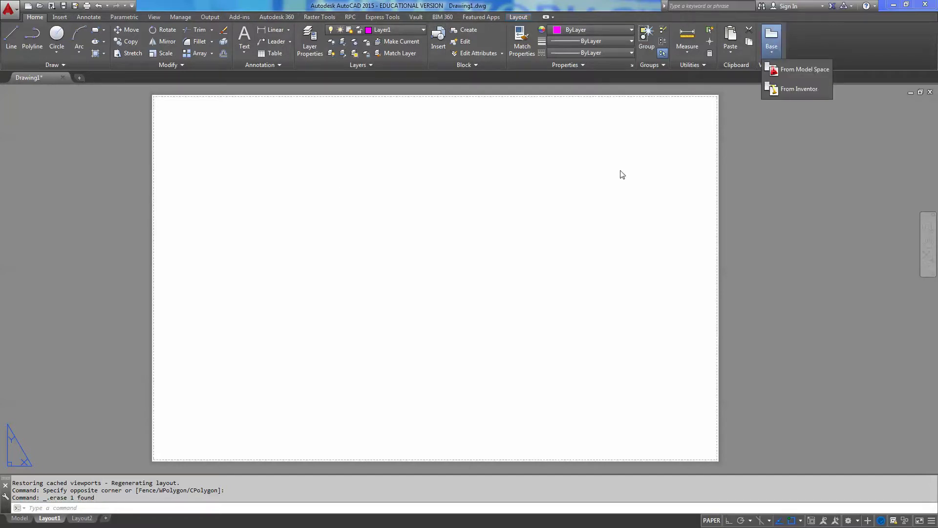
{"action": "left_click", "coordinate": [77, 20]}
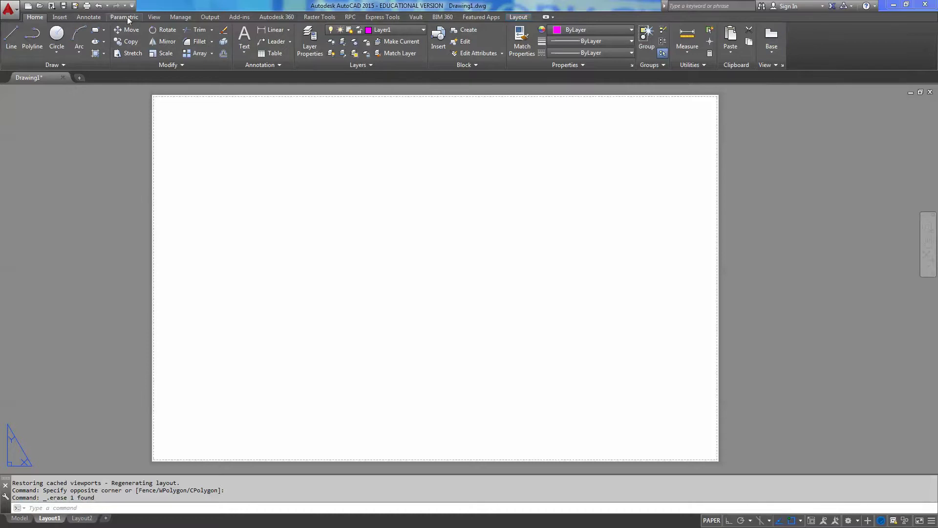
{"action": "left_click", "coordinate": [153, 18]}
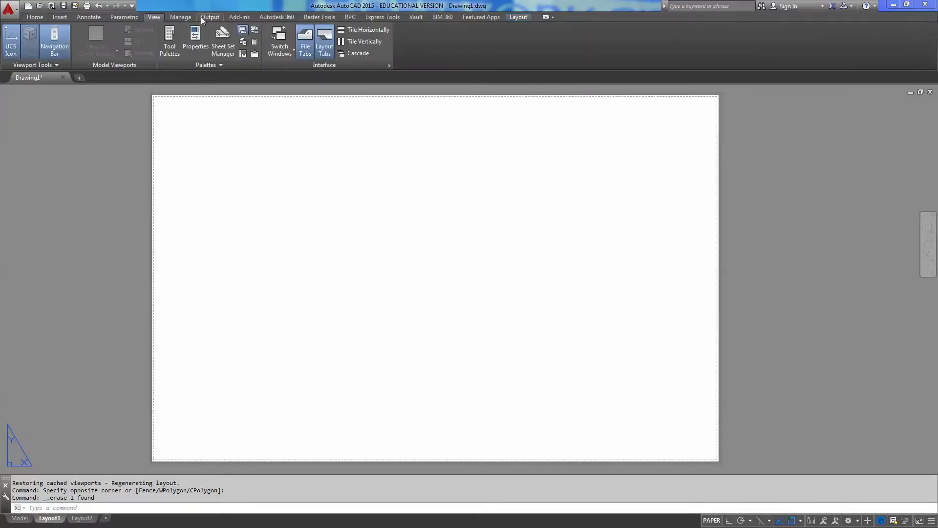
{"action": "left_click", "coordinate": [33, 19]}
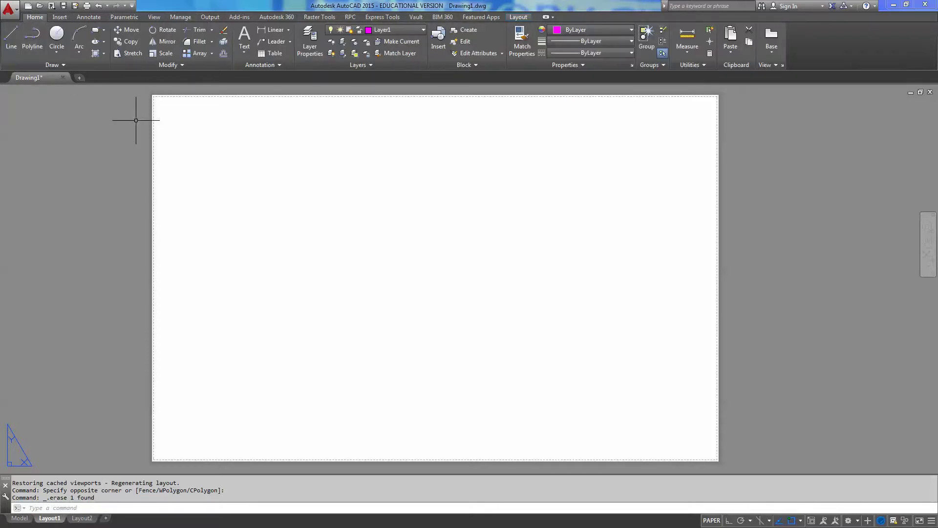
{"action": "left_click", "coordinate": [768, 48]}
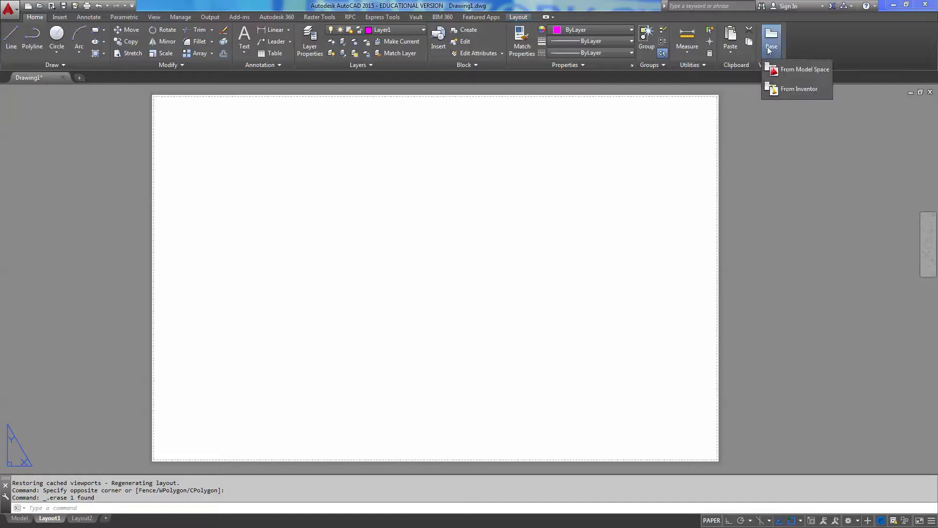
{"action": "key", "text": "Escape"}
{"action": "key", "text": "Escape"}
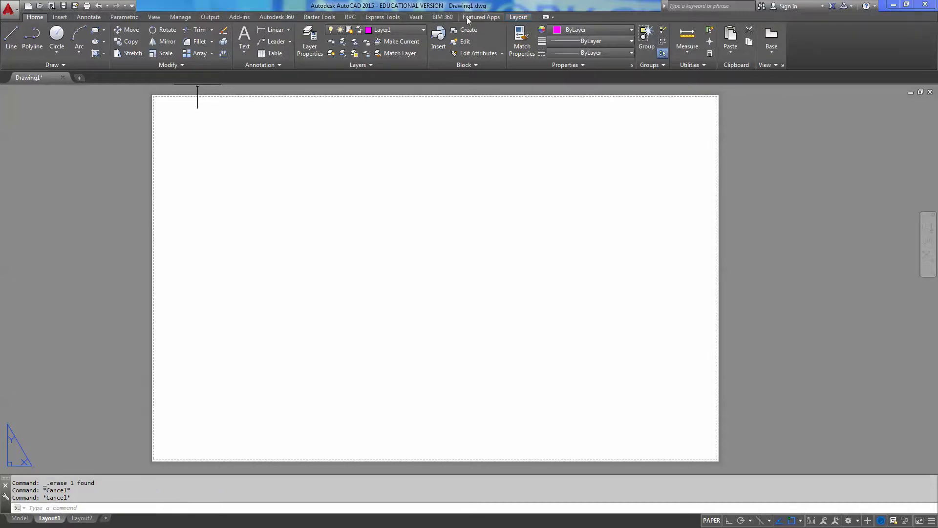
Show the Layout ribbon's viewport tools.
{"action": "left_click", "coordinate": [517, 17]}
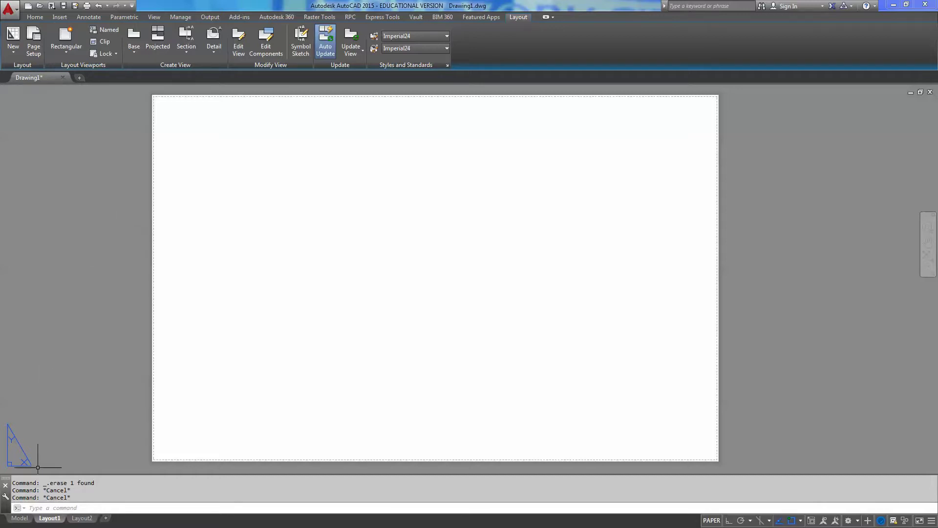
Return to Layout1 and draw a tall rectangular viewport on the left.
{"action": "left_click", "coordinate": [24, 520]}
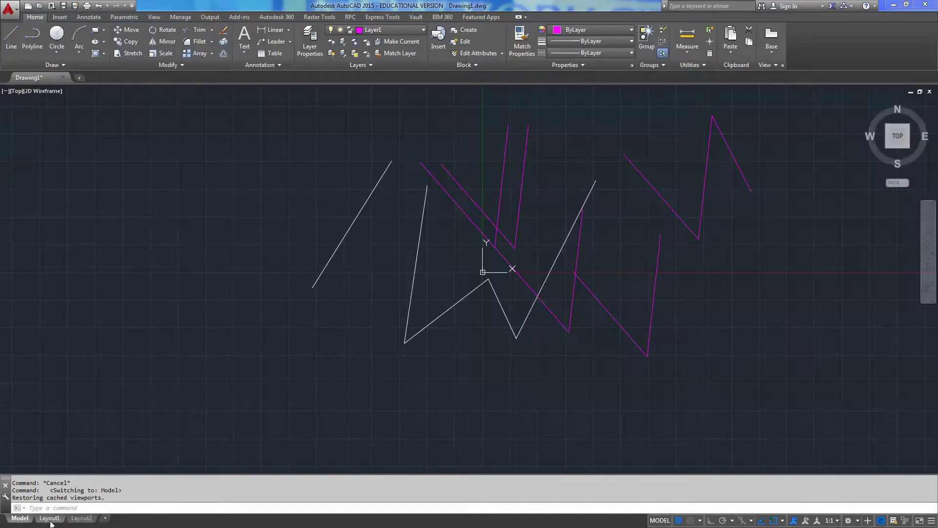
{"action": "left_click", "coordinate": [49, 518]}
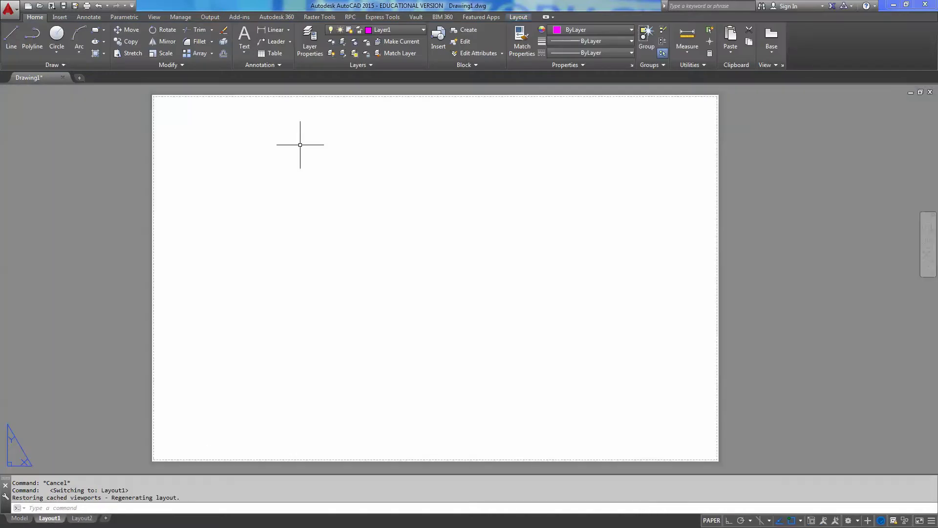
{"action": "left_click", "coordinate": [518, 17]}
{"action": "left_click", "coordinate": [66, 39]}
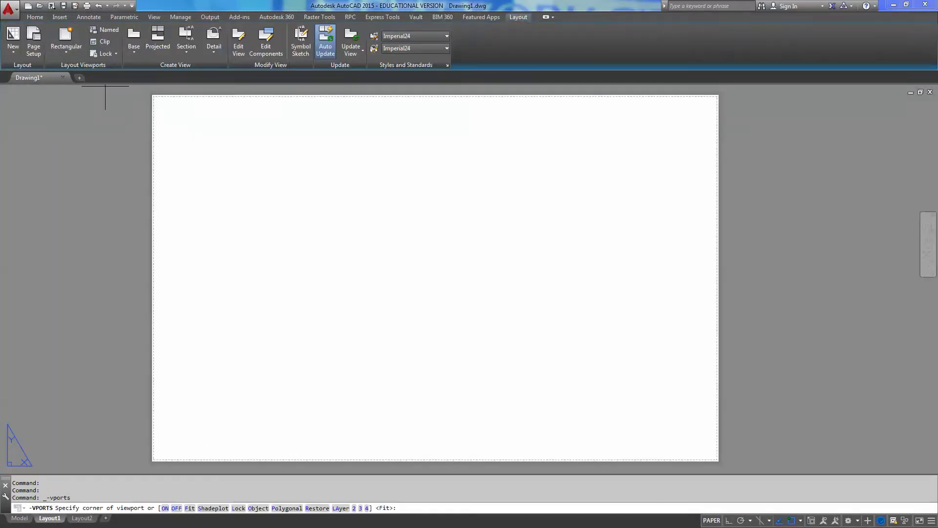
{"action": "left_click", "coordinate": [198, 132]}
{"action": "left_click", "coordinate": [329, 314]}
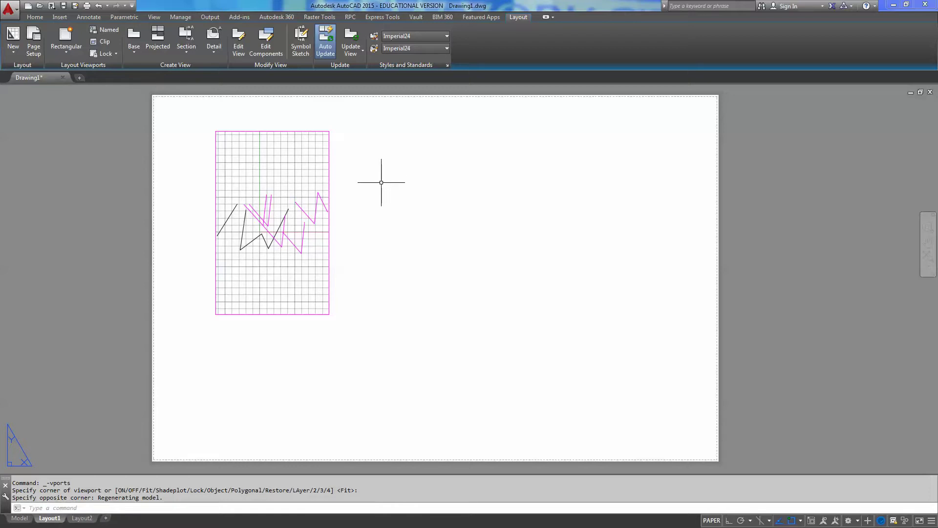
Add a narrow middle viewport, a right-hand viewport and a wide strip near the bottom.
{"action": "key", "text": "Return"}
{"action": "left_click", "coordinate": [383, 166]}
{"action": "left_click", "coordinate": [437, 339]}
{"action": "key", "text": "Return"}
{"action": "left_click", "coordinate": [464, 231]}
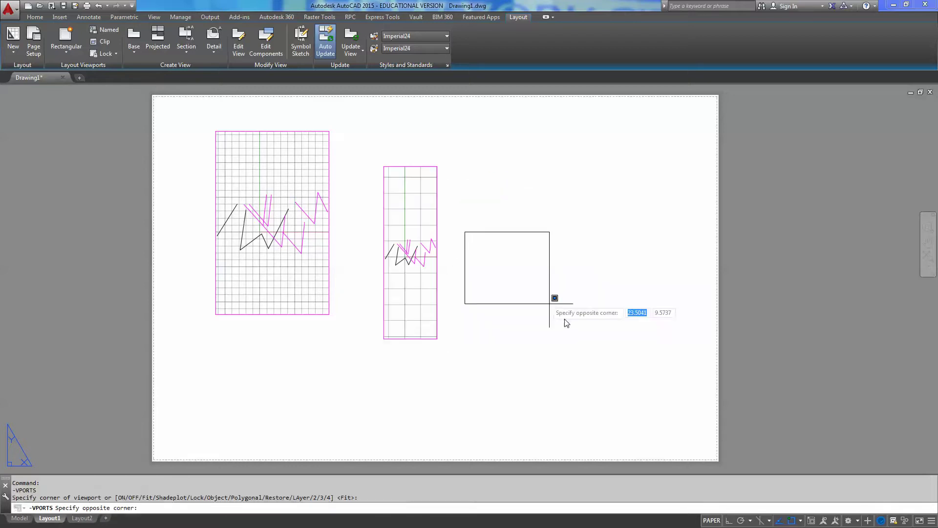
{"action": "left_click", "coordinate": [565, 349]}
{"action": "key", "text": "Return"}
{"action": "left_click", "coordinate": [387, 389]}
{"action": "left_click", "coordinate": [539, 405]}
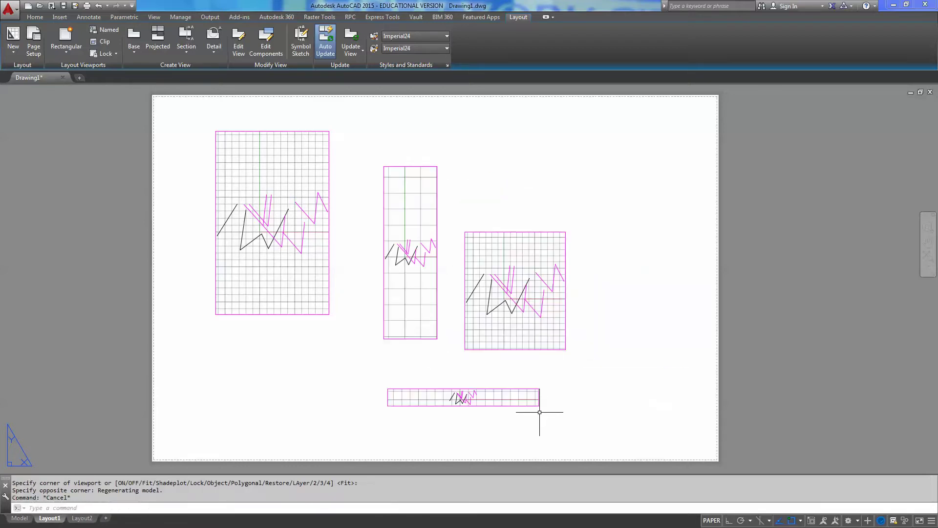
{"action": "key", "text": "Escape"}
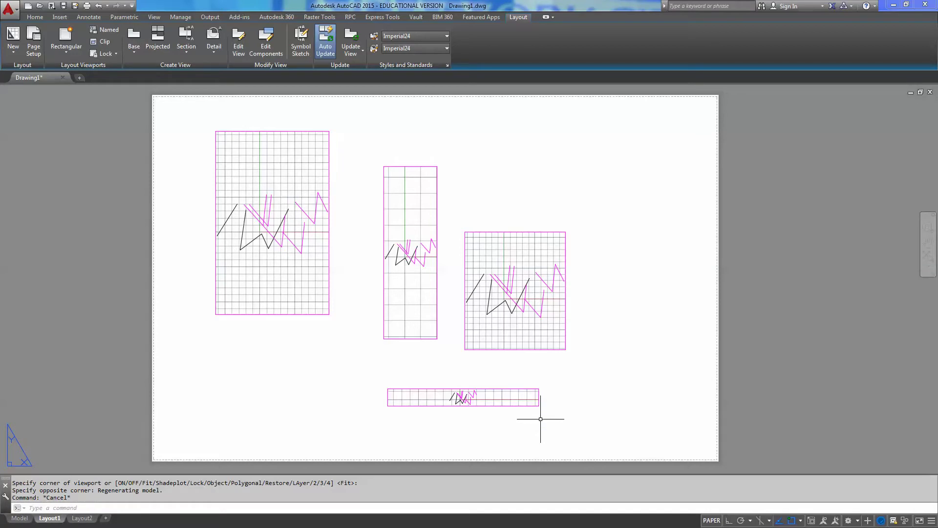
{"action": "left_click", "coordinate": [590, 185]}
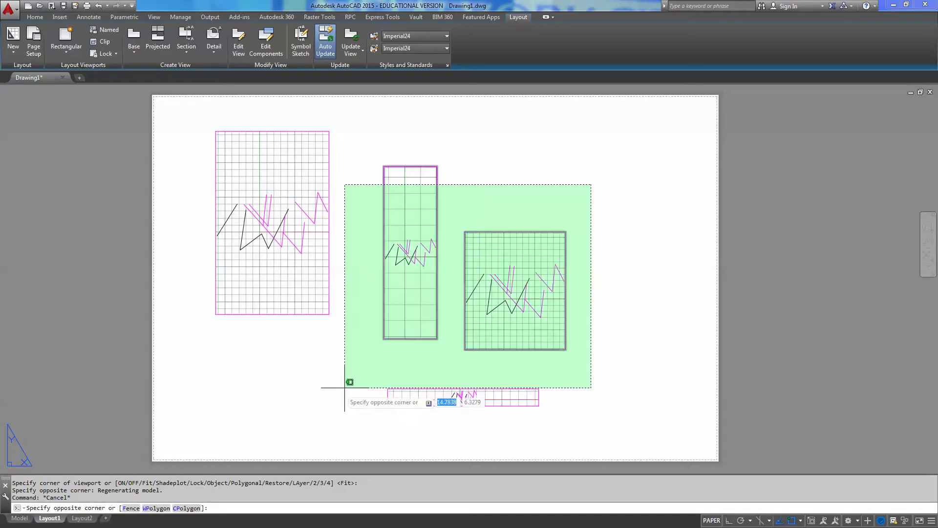
Erase the three right-hand viewports.
{"action": "left_click", "coordinate": [266, 380]}
{"action": "key", "text": "Escape"}
{"action": "key", "text": "Escape"}
{"action": "left_click", "coordinate": [535, 181]}
{"action": "left_click", "coordinate": [399, 388]}
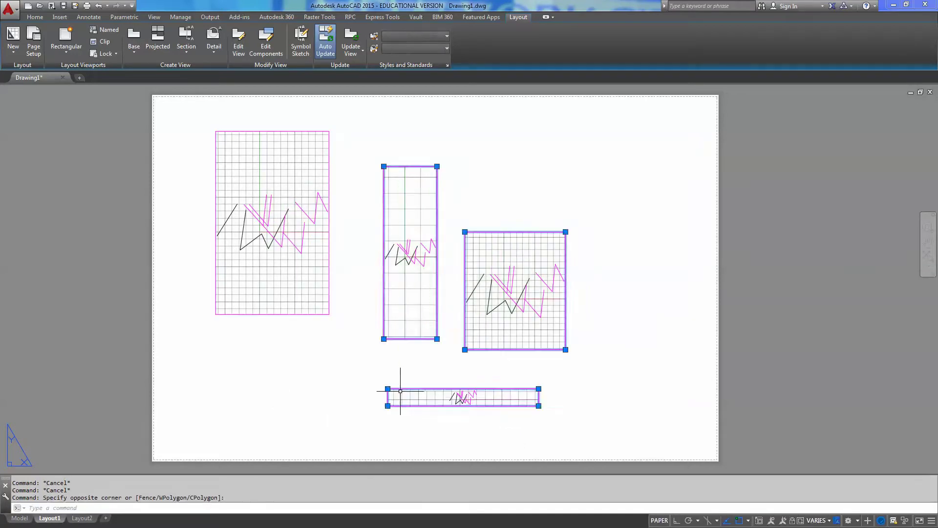
{"action": "key", "text": "Delete"}
Stretch the remaining left viewport wider to the right via its grip.
{"action": "left_click", "coordinate": [372, 255]}
{"action": "left_click", "coordinate": [327, 311]}
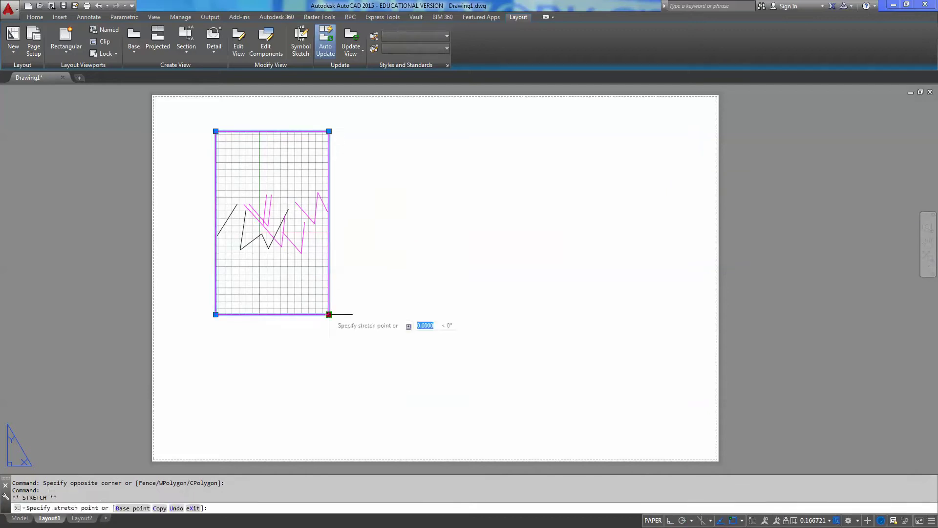
{"action": "left_click", "coordinate": [434, 318]}
{"action": "key", "text": "Escape"}
{"action": "key", "text": "Escape"}
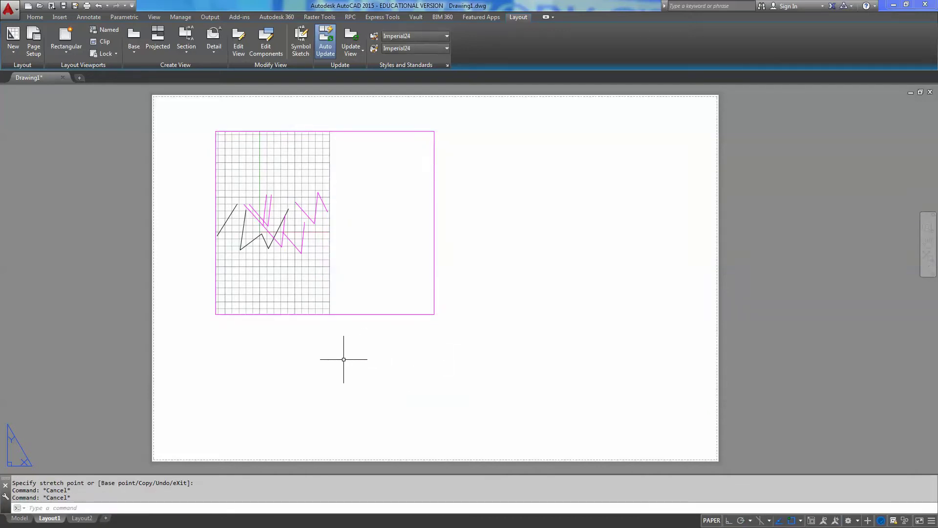
Dock the Properties palette on the left and inspect a magenta Layer1 line in model space.
{"action": "key", "text": "ctrl+1"}
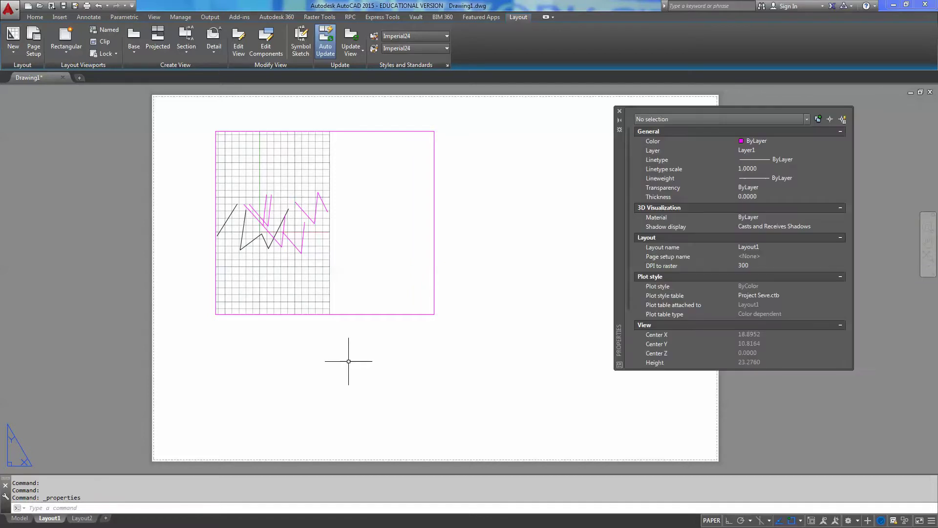
{"action": "mouse_move", "coordinate": [613, 152]}
{"action": "left_mouse_down"}
{"action": "mouse_move", "coordinate": [313, 211]}
{"action": "mouse_move", "coordinate": [10, 187]}
{"action": "left_mouse_up"}
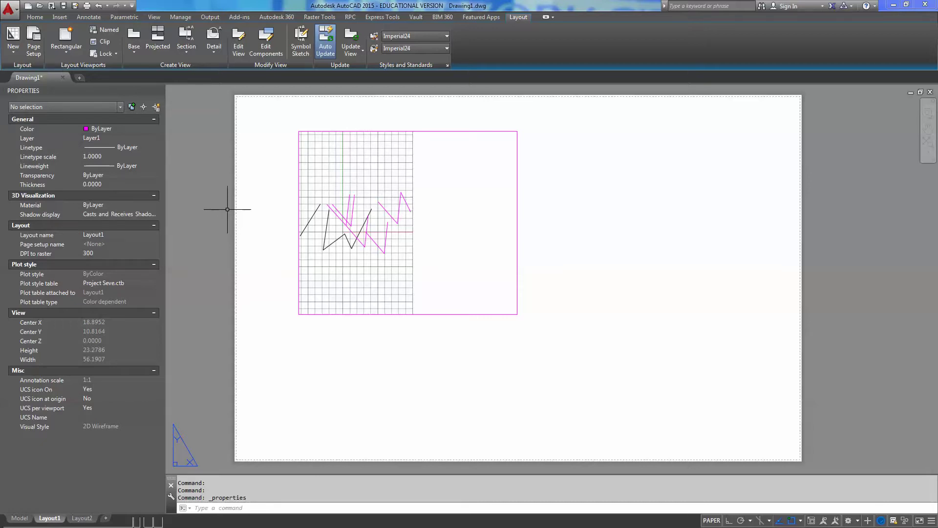
{"action": "left_click", "coordinate": [19, 518]}
{"action": "left_click_drag", "start_coordinate": [697, 274], "coordinate": [687, 325]}
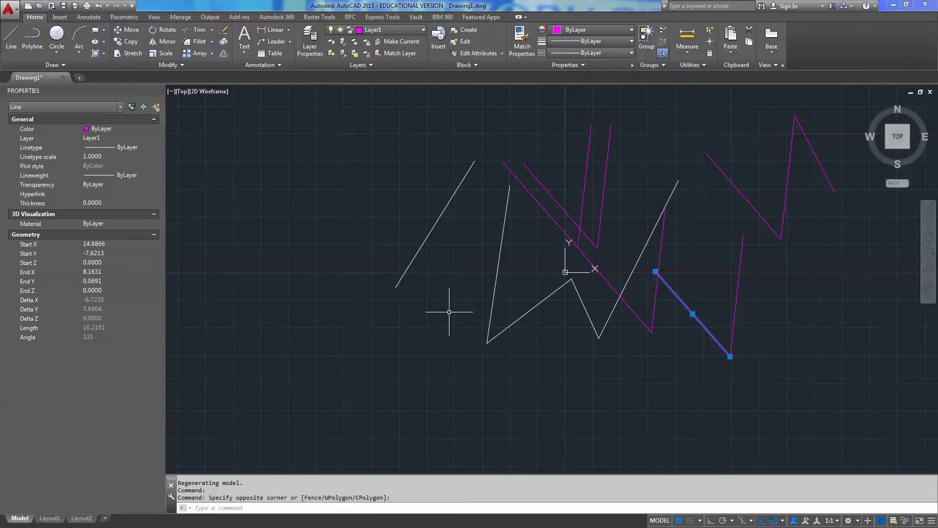
Return to Layout1 and select its viewport to show the 0.1667 custom scale in Properties.
{"action": "key", "text": "Escape"}
{"action": "key", "text": "Escape"}
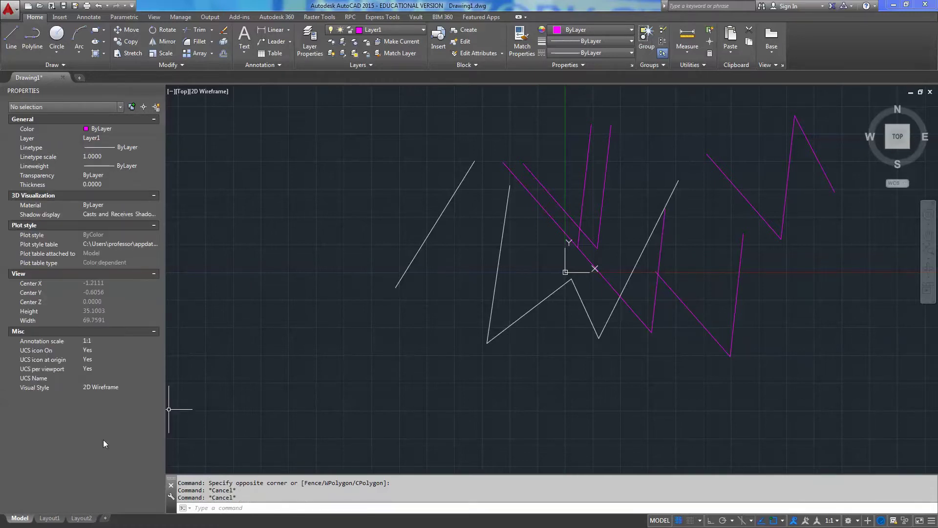
{"action": "left_click", "coordinate": [51, 517]}
{"action": "left_click", "coordinate": [555, 315]}
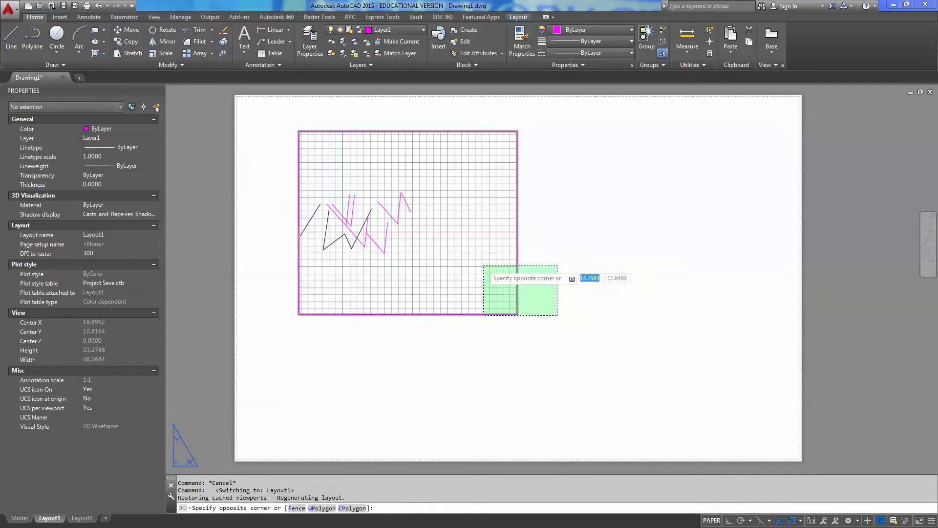
{"action": "left_click", "coordinate": [483, 267]}
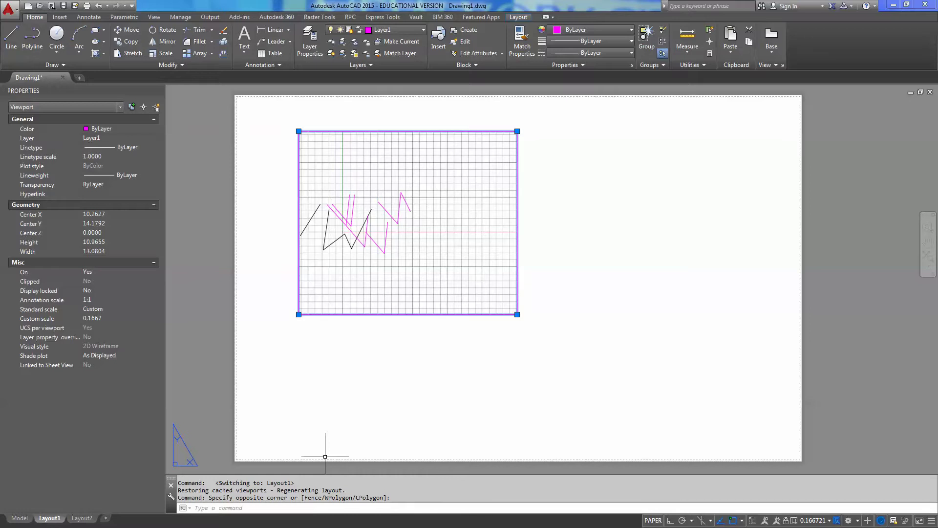
Set the Layout1 viewport's standard scale to 1" = 1'-0" (custom scale 0.0833).
{"action": "left_click", "coordinate": [151, 308]}
{"action": "left_click_drag", "start_coordinate": [154, 333], "coordinate": [154, 367]}
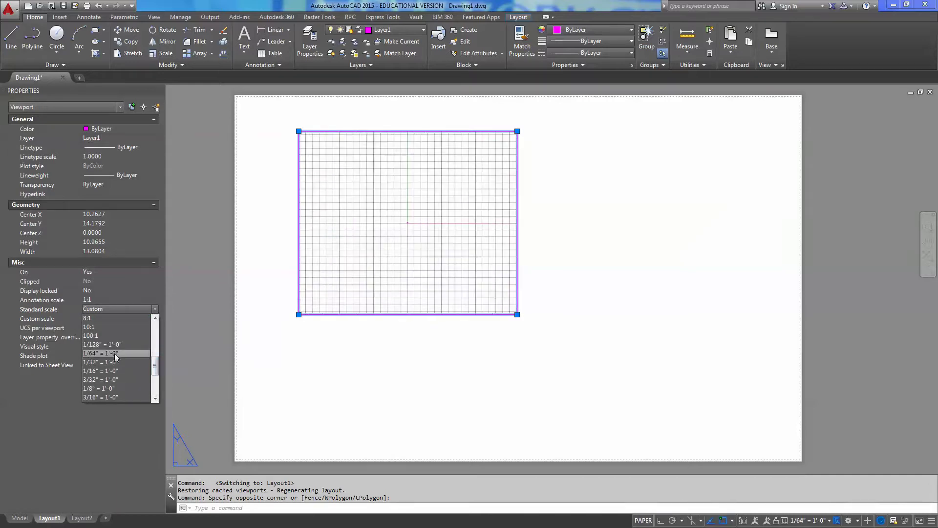
{"action": "scroll", "coordinate": [112, 386], "scroll_direction": "down", "scroll_amount": 2}
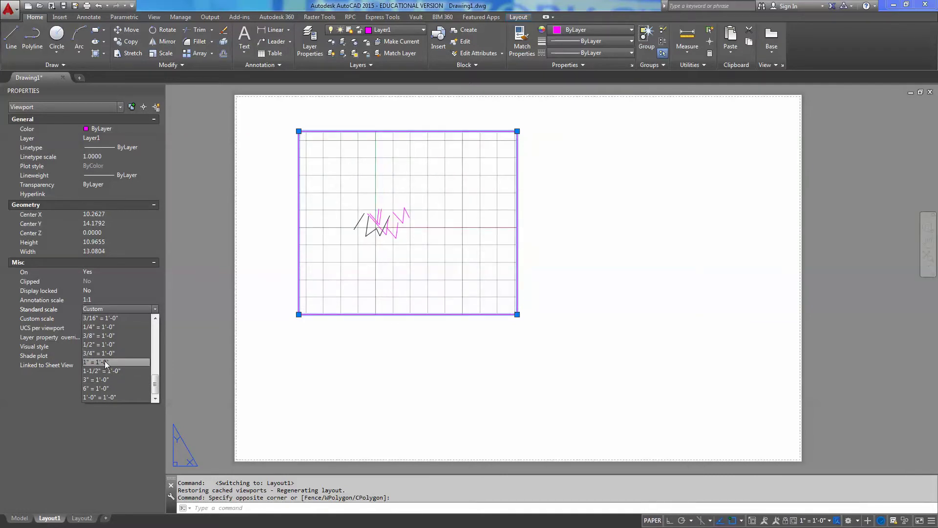
{"action": "left_click", "coordinate": [106, 362]}
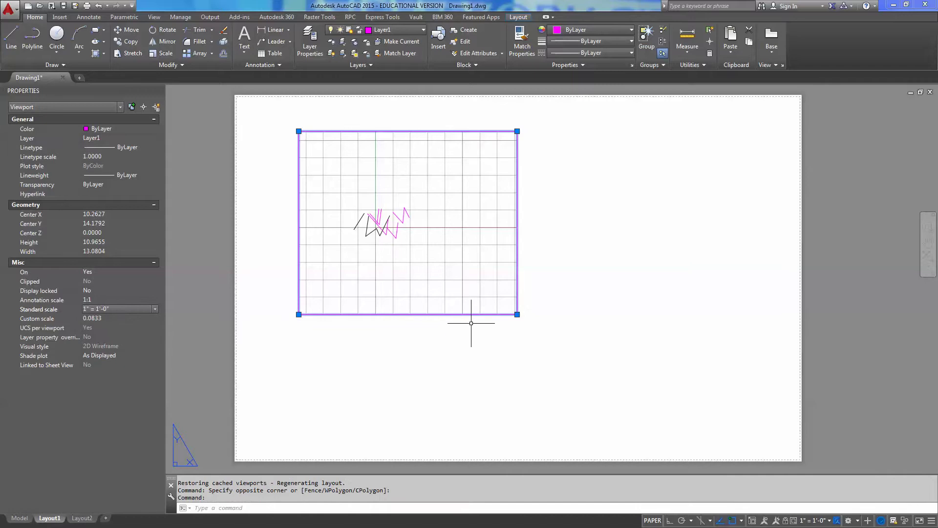
Copy the viewport to the right of the original.
{"action": "left_click", "coordinate": [127, 41]}
{"action": "left_click", "coordinate": [401, 252]}
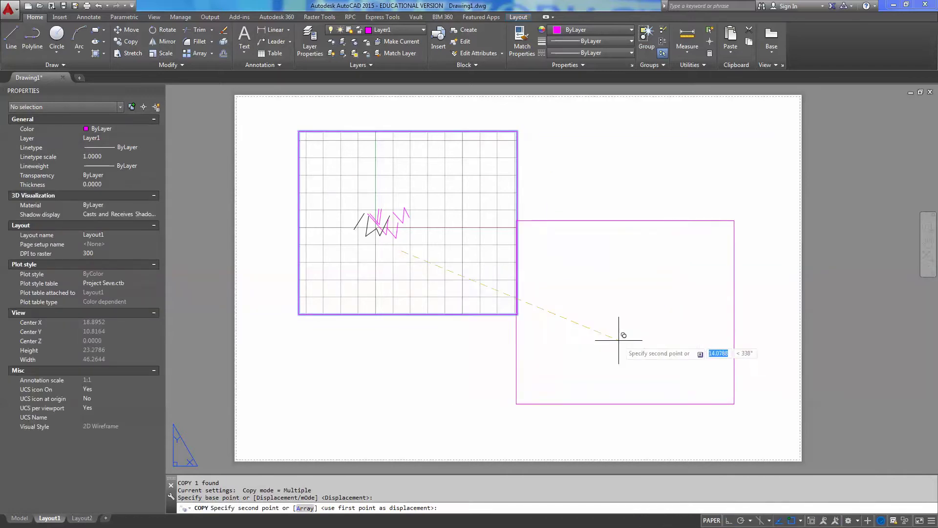
{"action": "left_click", "coordinate": [641, 340]}
{"action": "key", "text": "Escape"}
{"action": "key", "text": "Escape"}
Set the copied viewport's standard scale to 3" = 1'-0".
{"action": "left_click", "coordinate": [627, 220]}
{"action": "left_click", "coordinate": [620, 234]}
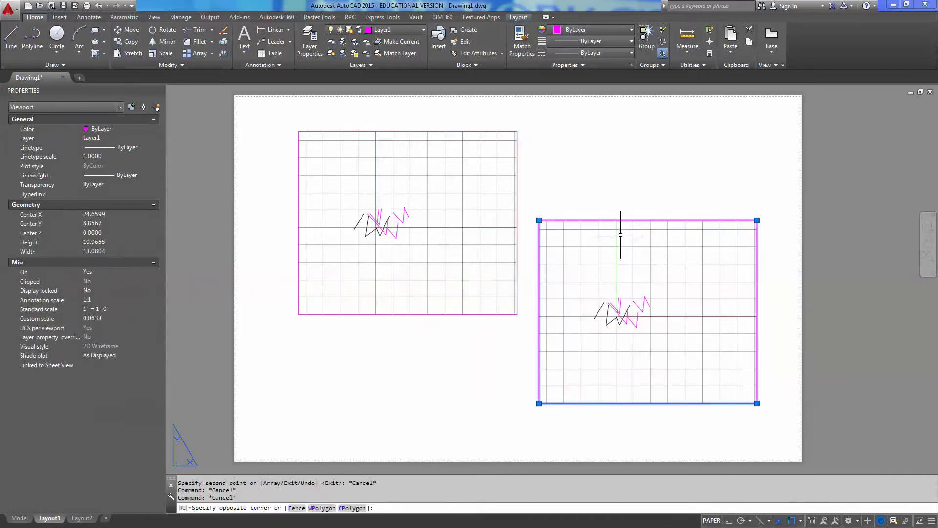
{"action": "left_click", "coordinate": [155, 309]}
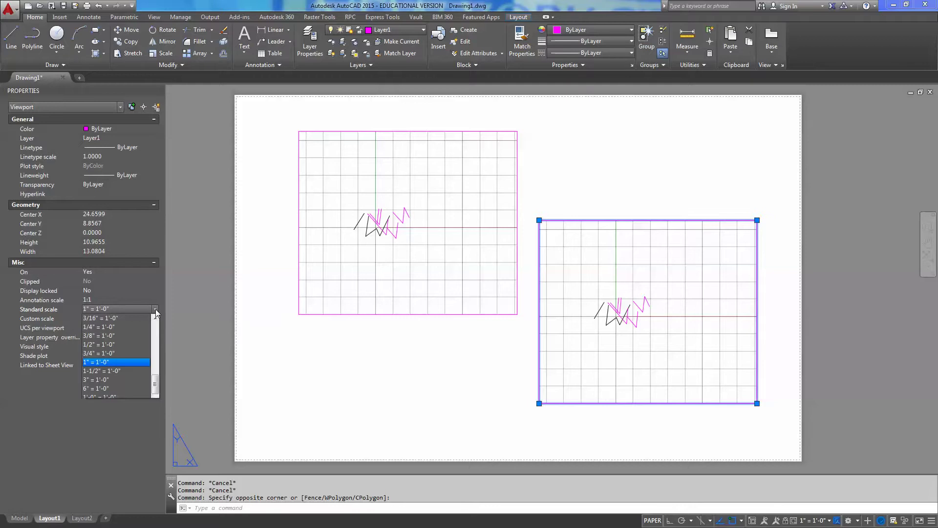
{"action": "left_click", "coordinate": [102, 379]}
{"action": "key", "text": "Escape"}
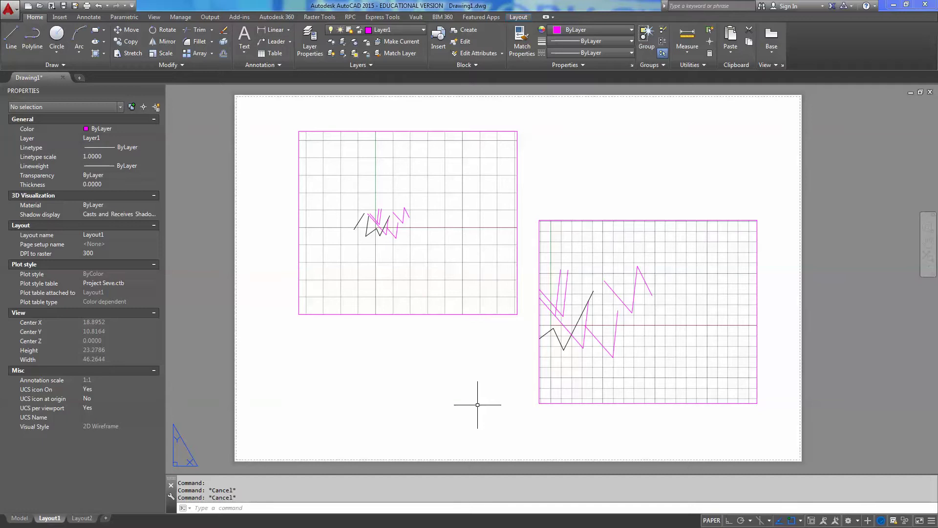
Pan and zoom inside the left viewport to show the zigzag larger.
{"action": "double_click", "coordinate": [348, 178]}
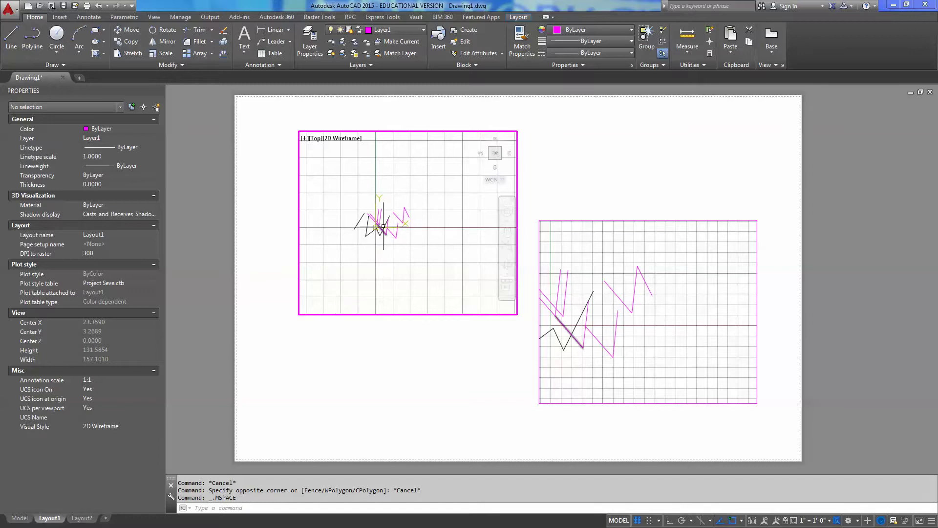
{"action": "middle_click_drag", "start_coordinate": [391, 200], "coordinate": [329, 209]}
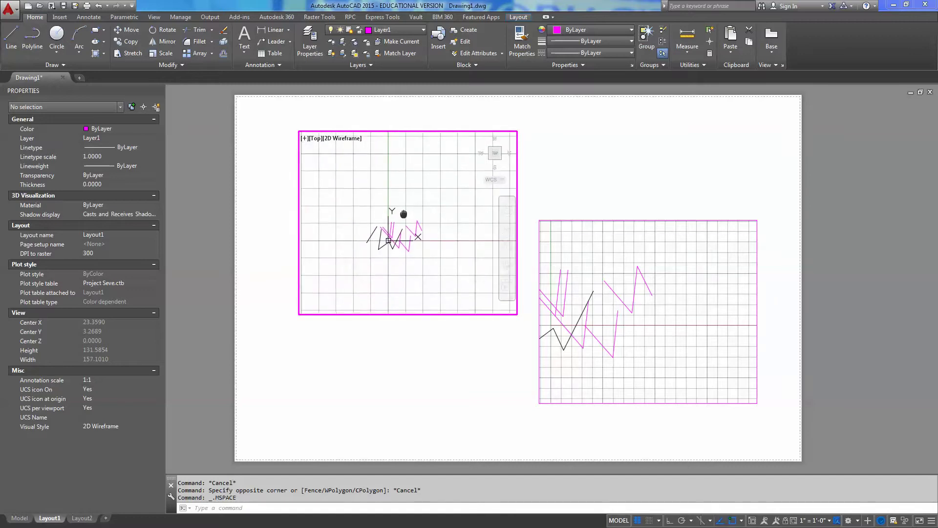
{"action": "scroll", "coordinate": [387, 210], "scroll_direction": "up", "scroll_amount": 2}
{"action": "scroll", "coordinate": [397, 248], "scroll_direction": "up", "scroll_amount": 3}
{"action": "scroll", "coordinate": [397, 248], "scroll_direction": "down", "scroll_amount": 3}
{"action": "scroll", "coordinate": [397, 248], "scroll_direction": "up", "scroll_amount": 2}
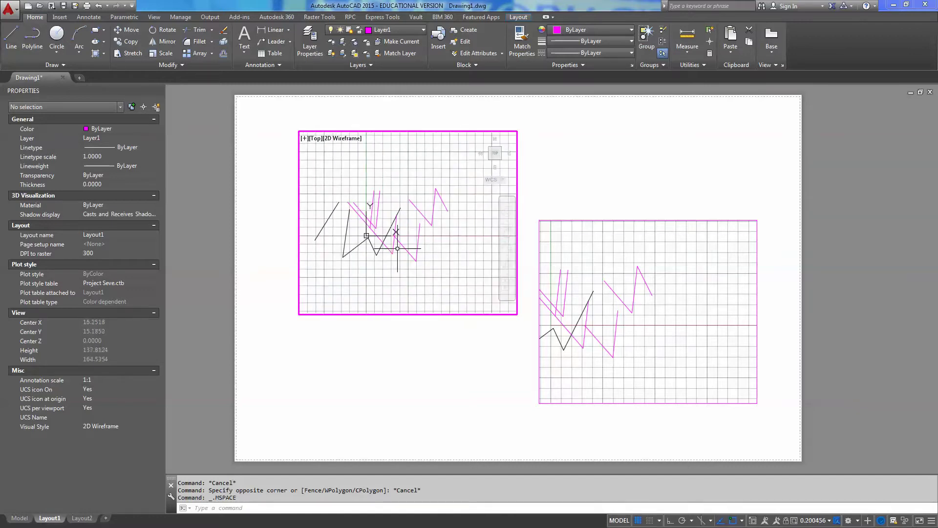
{"action": "scroll", "coordinate": [397, 249], "scroll_direction": "up", "scroll_amount": 2}
{"action": "scroll", "coordinate": [398, 247], "scroll_direction": "down", "scroll_amount": 8}
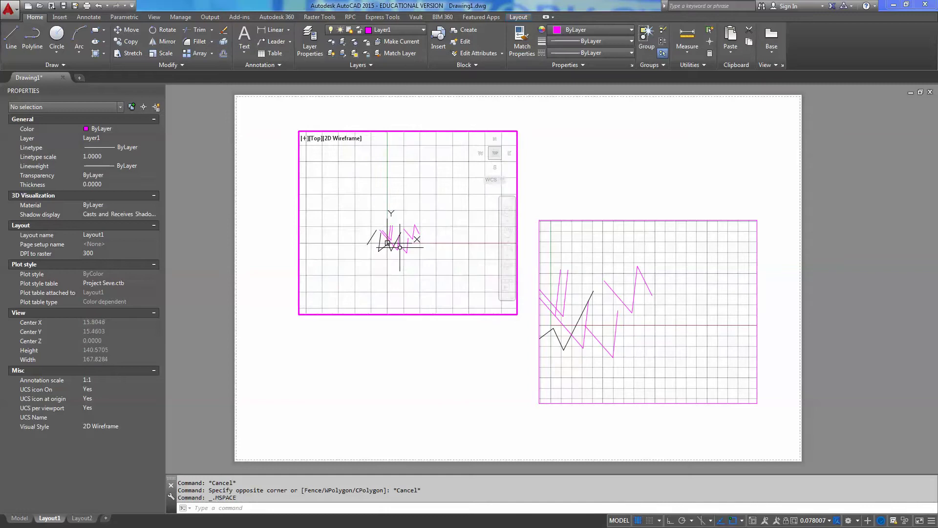
{"action": "scroll", "coordinate": [400, 247], "scroll_direction": "up", "scroll_amount": 2}
{"action": "scroll", "coordinate": [399, 247], "scroll_direction": "down", "scroll_amount": 2}
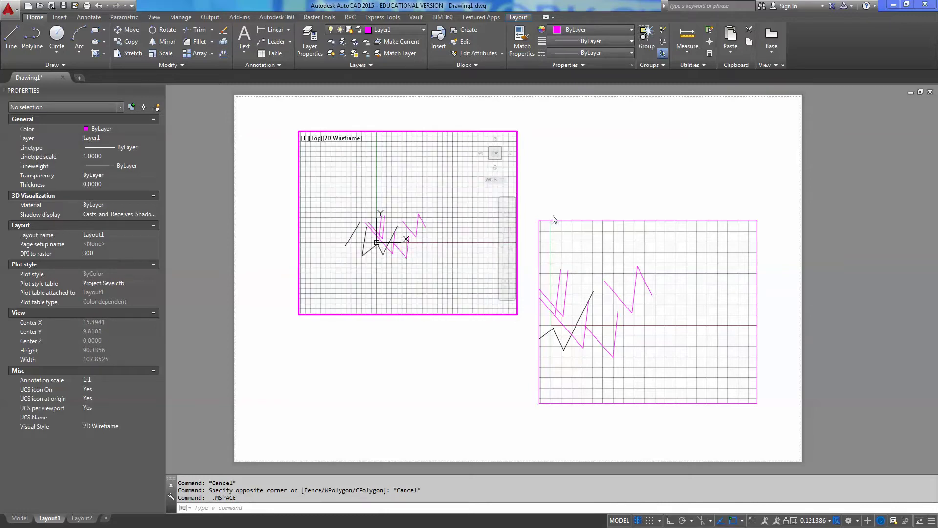
Shift the right viewport's view rightward so the whole zigzag fits.
{"action": "double_click", "coordinate": [559, 169]}
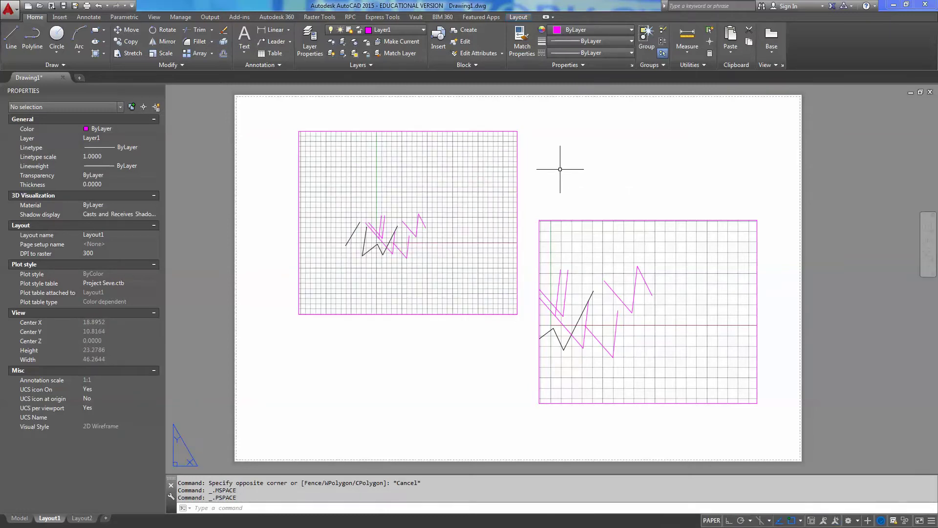
{"action": "middle_click_drag", "start_coordinate": [567, 191], "coordinate": [531, 167]}
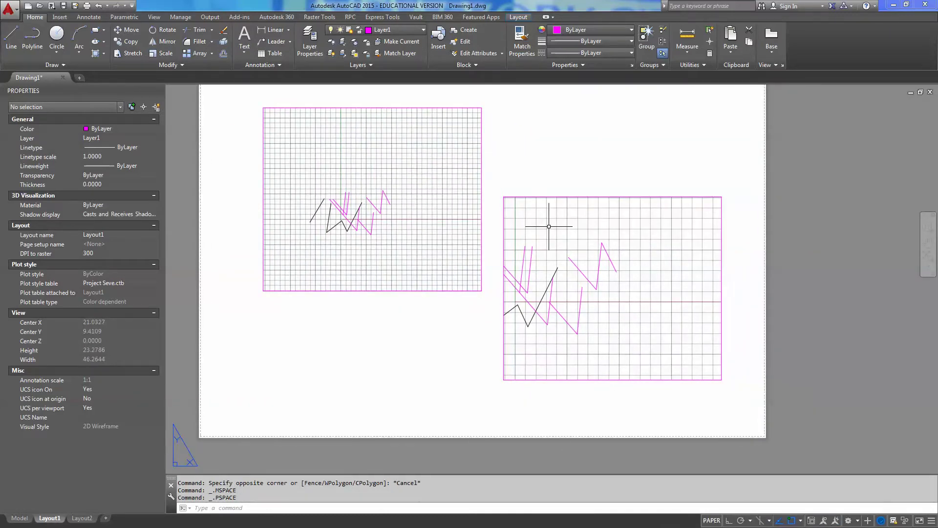
{"action": "double_click", "coordinate": [548, 226]}
{"action": "middle_click_drag", "start_coordinate": [538, 247], "coordinate": [615, 249]}
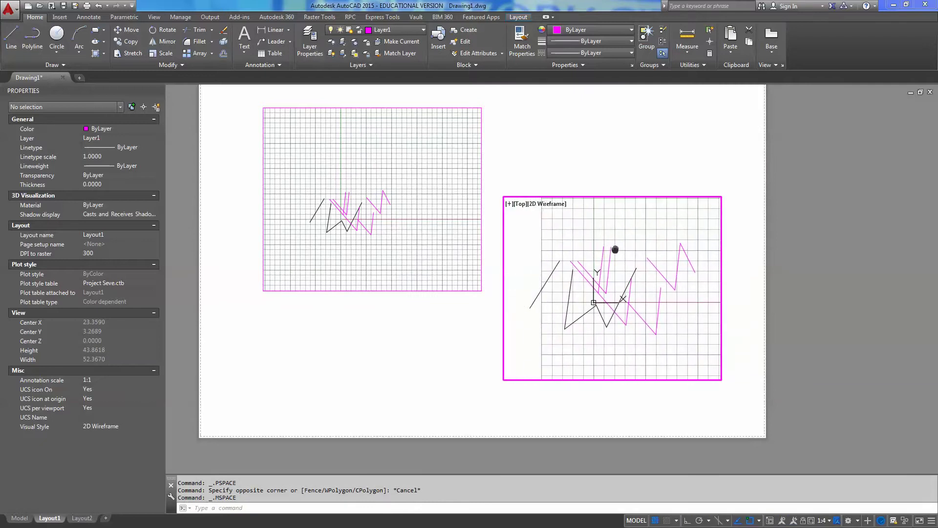
Reset the left viewport's standard scale to 1" = 1'-0", shrinking its zigzag.
{"action": "double_click", "coordinate": [525, 132]}
{"action": "left_click", "coordinate": [263, 274]}
{"action": "left_click", "coordinate": [187, 284]}
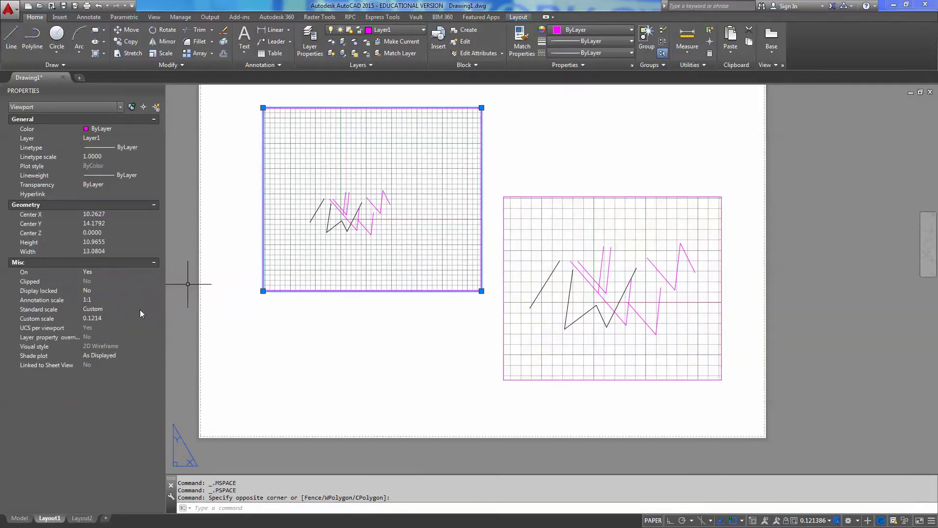
{"action": "left_click", "coordinate": [141, 309]}
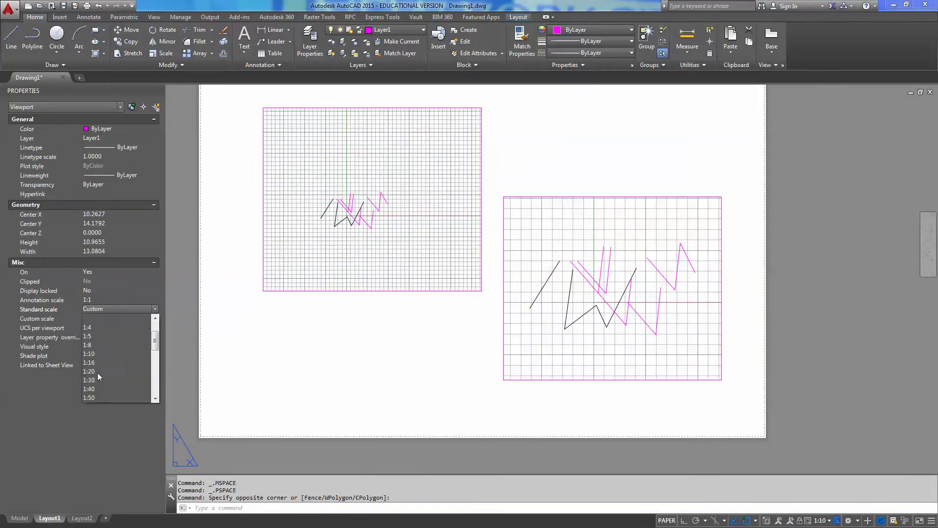
{"action": "scroll", "coordinate": [98, 373], "scroll_direction": "down", "scroll_amount": 3}
{"action": "scroll", "coordinate": [98, 367], "scroll_direction": "down", "scroll_amount": 4}
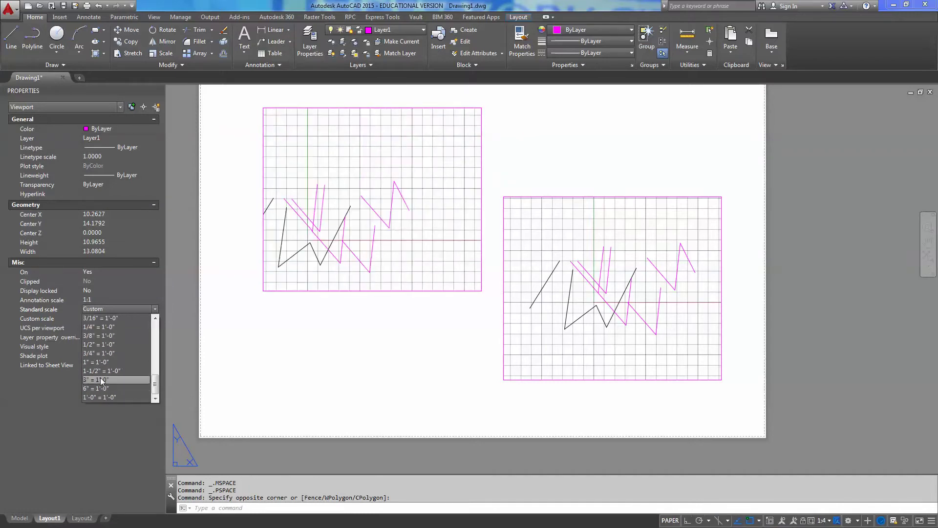
{"action": "left_click", "coordinate": [100, 362]}
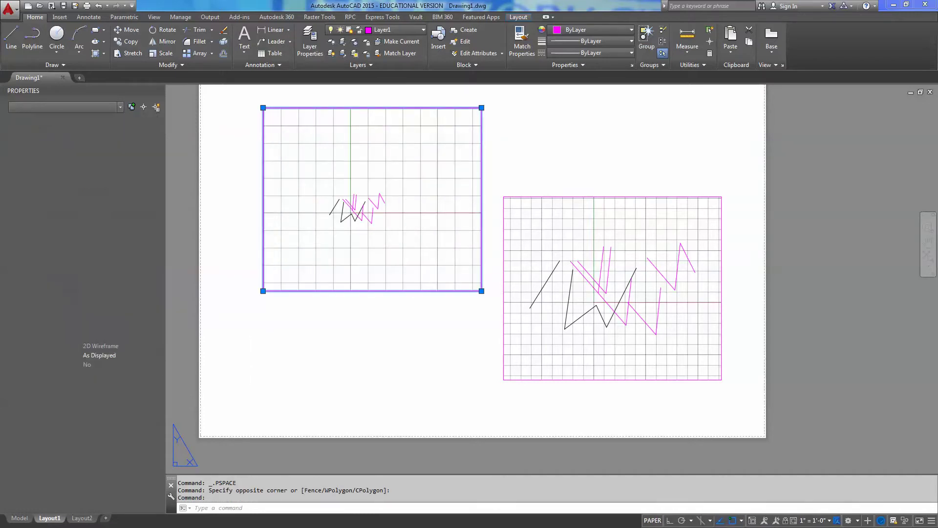
{"action": "key", "text": "Escape"}
{"action": "key", "text": "Escape"}
{"action": "left_click", "coordinate": [543, 165]}
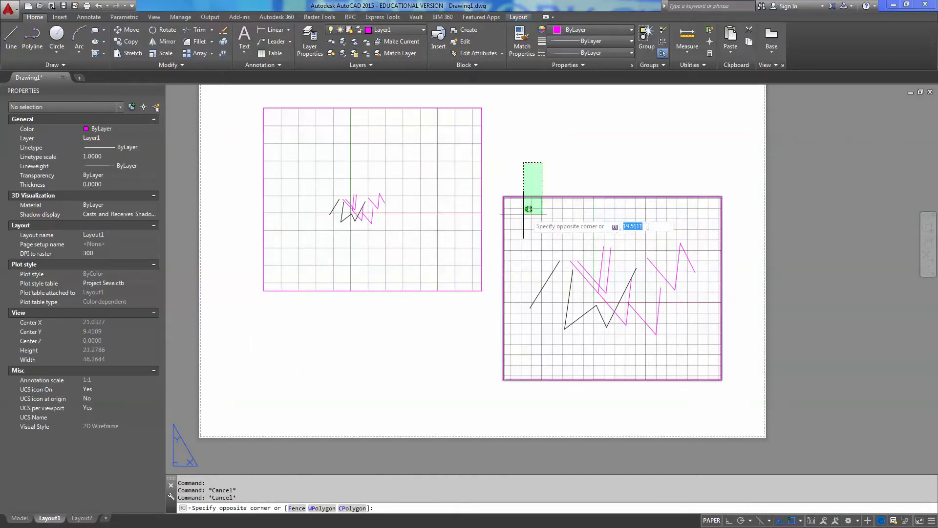
{"action": "left_click", "coordinate": [520, 162]}
{"action": "middle_click_drag", "start_coordinate": [379, 219], "coordinate": [389, 261]}
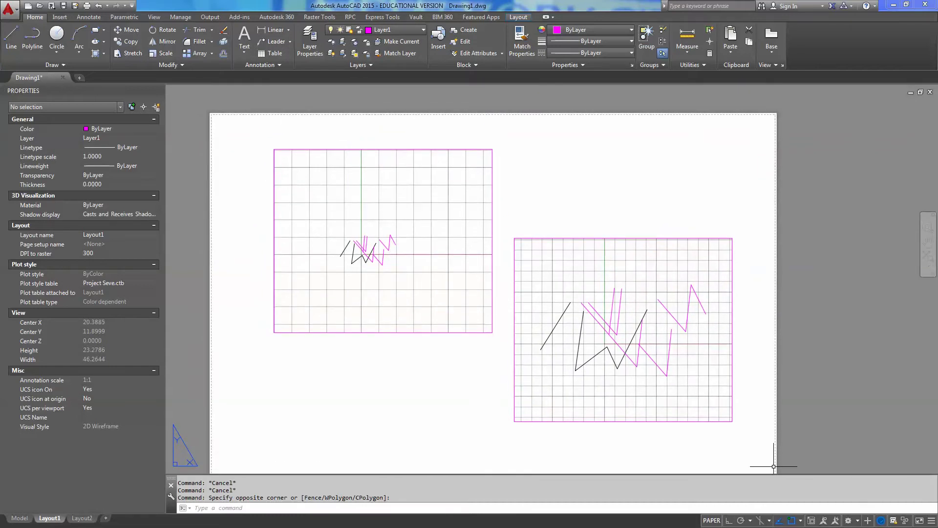
{"action": "scroll", "coordinate": [351, 247], "scroll_direction": "up", "scroll_amount": 3}
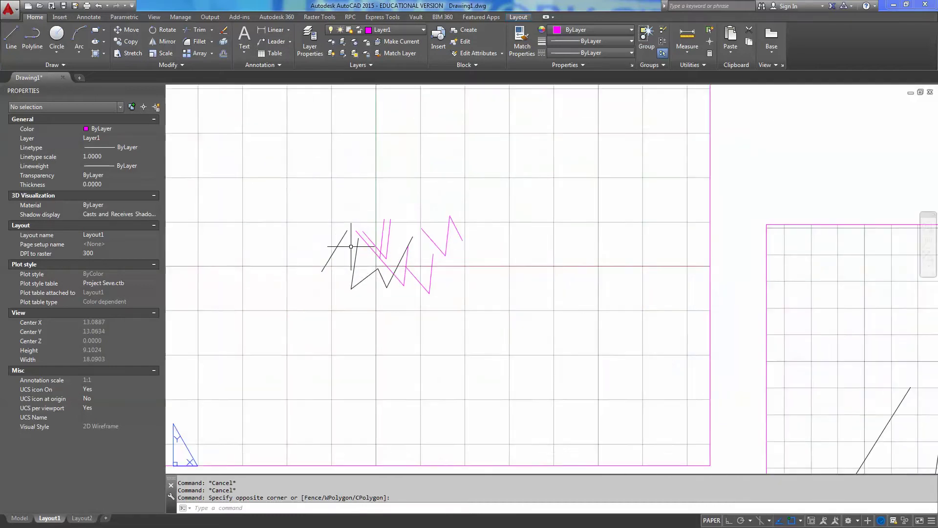
{"action": "middle_click_drag", "start_coordinate": [421, 272], "coordinate": [365, 322]}
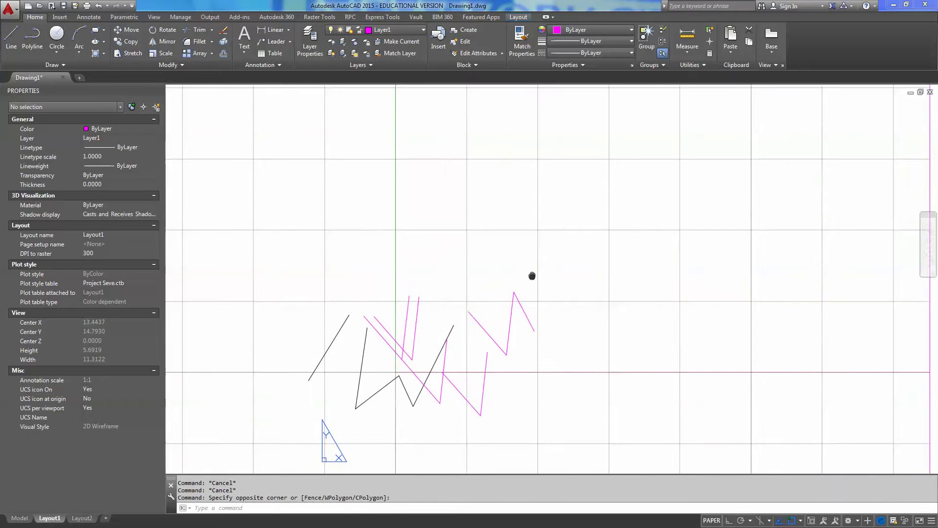
{"action": "middle_click_drag", "start_coordinate": [420, 274], "coordinate": [638, 270]}
{"action": "scroll", "coordinate": [412, 224], "scroll_direction": "down", "scroll_amount": 3}
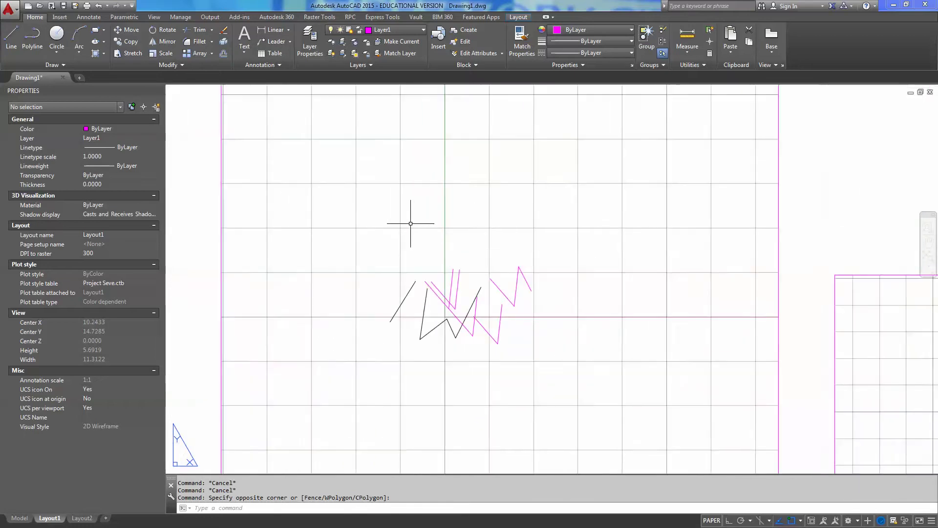
{"action": "scroll", "coordinate": [412, 222], "scroll_direction": "down", "scroll_amount": 2}
{"action": "double_click", "coordinate": [594, 195]}
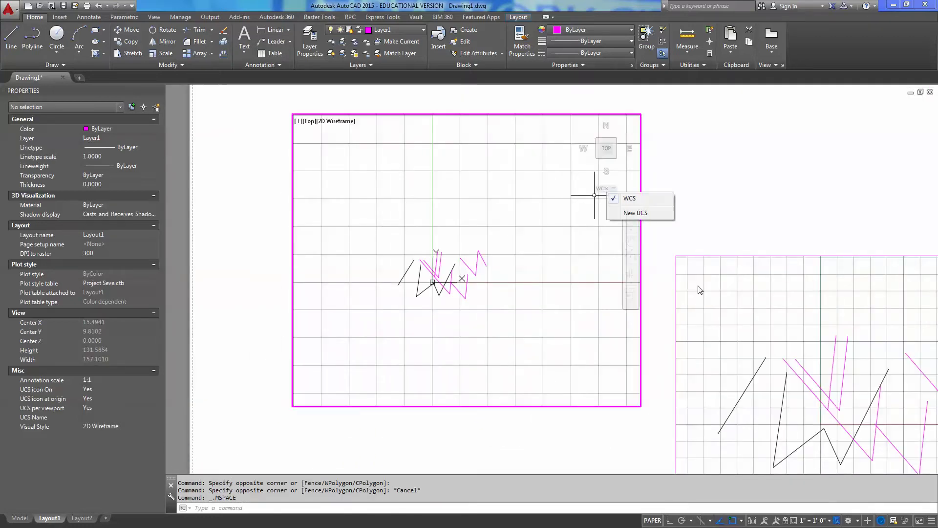
{"action": "left_click", "coordinate": [752, 521]}
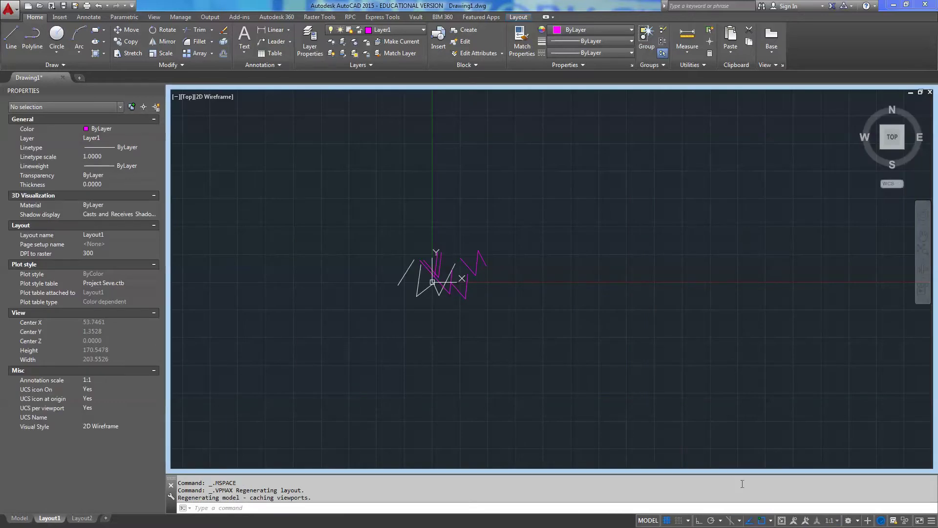
{"action": "left_click", "coordinate": [782, 520]}
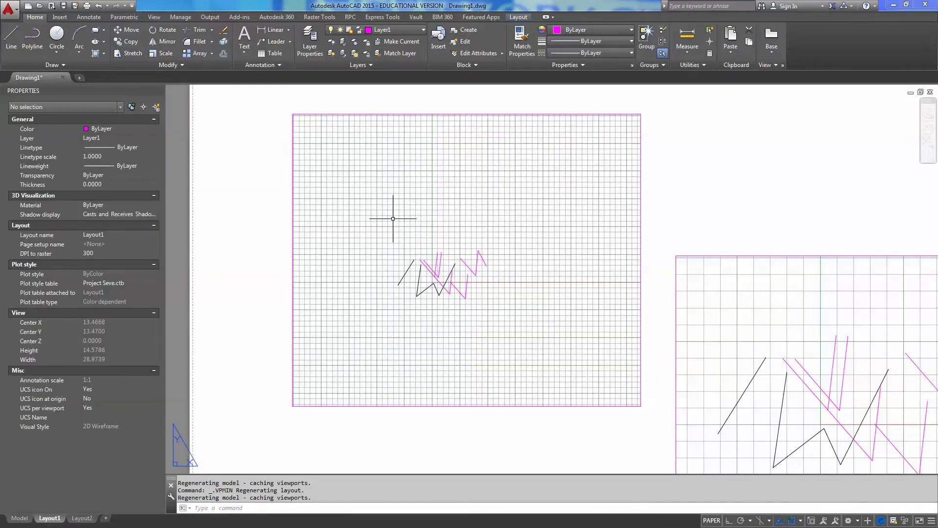
{"action": "scroll", "coordinate": [432, 232], "scroll_direction": "down", "scroll_amount": 5}
{"action": "scroll", "coordinate": [436, 221], "scroll_direction": "up", "scroll_amount": 6}
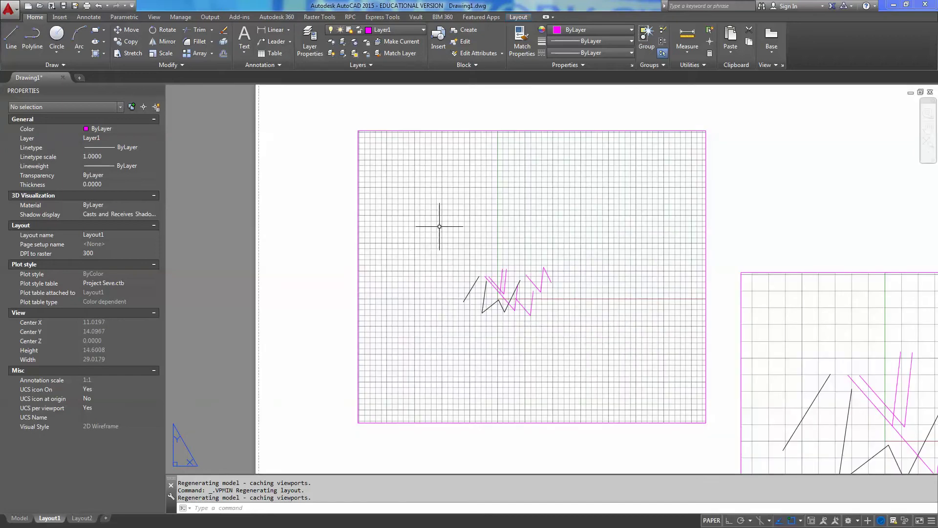
{"action": "scroll", "coordinate": [387, 223], "scroll_direction": "up", "scroll_amount": 4}
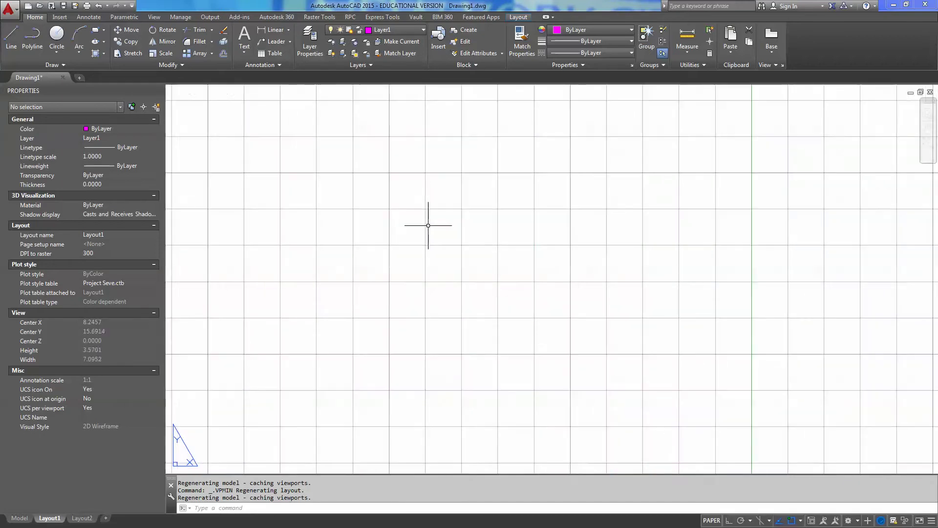
{"action": "double_click", "coordinate": [428, 225]}
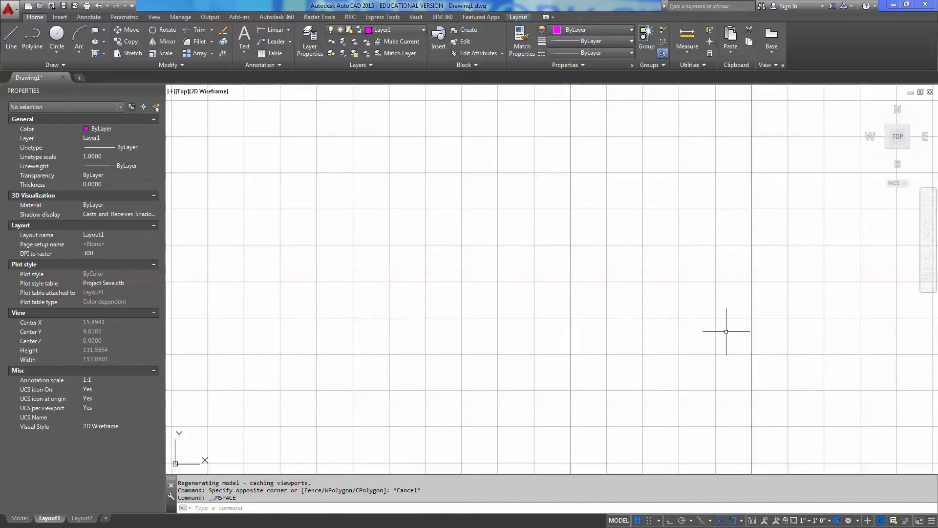
Check the left viewport, then bring up Layout1's Plot dialog (Adobe PDF, ANSI D, 1:1).
{"action": "left_click", "coordinate": [751, 520]}
{"action": "left_click", "coordinate": [782, 521]}
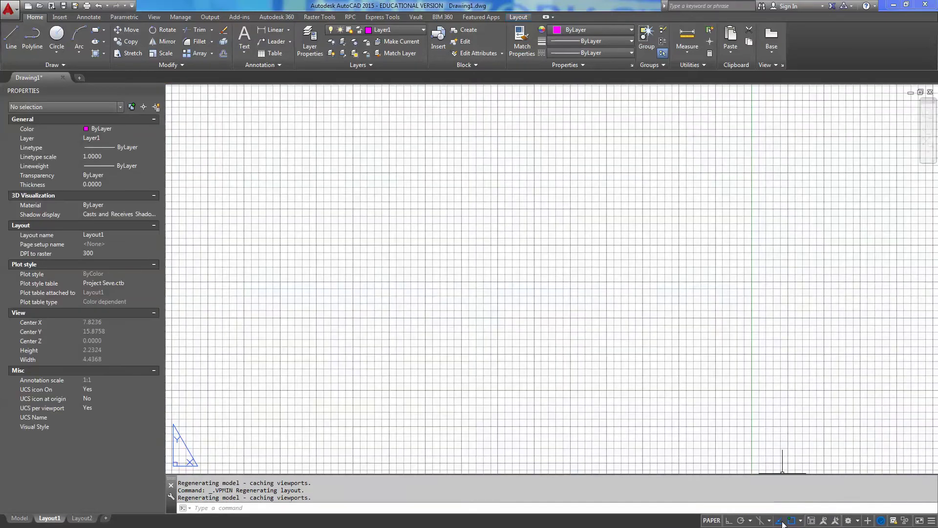
{"action": "scroll", "coordinate": [505, 273], "scroll_direction": "up", "scroll_amount": 5}
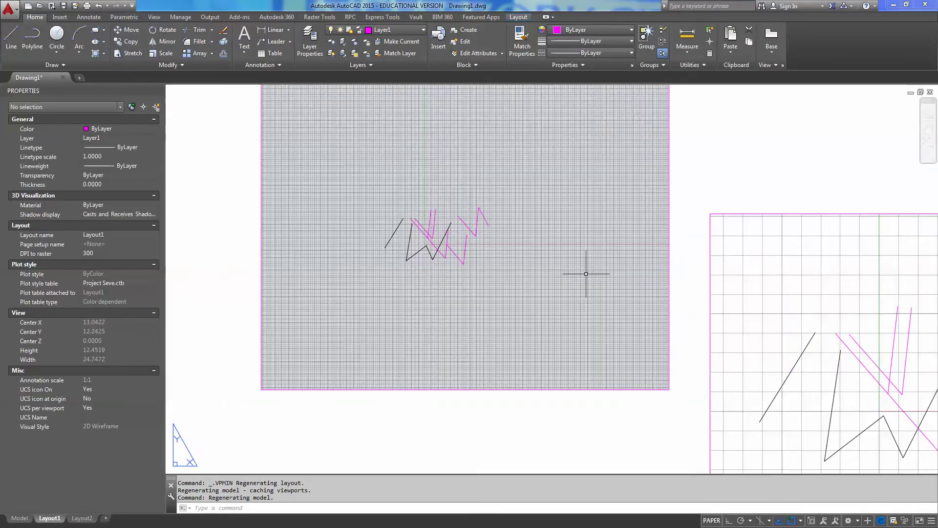
{"action": "scroll", "coordinate": [587, 272], "scroll_direction": "up", "scroll_amount": 1}
{"action": "left_click", "coordinate": [617, 201]}
{"action": "left_click", "coordinate": [577, 206]}
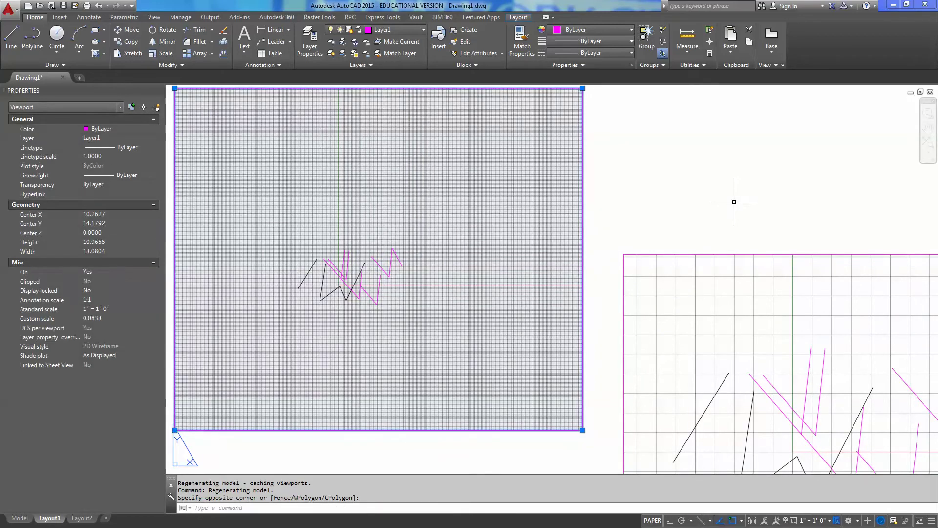
{"action": "key", "text": "Escape"}
{"action": "key", "text": "Escape"}
{"action": "scroll", "coordinate": [689, 200], "scroll_direction": "down", "scroll_amount": 4}
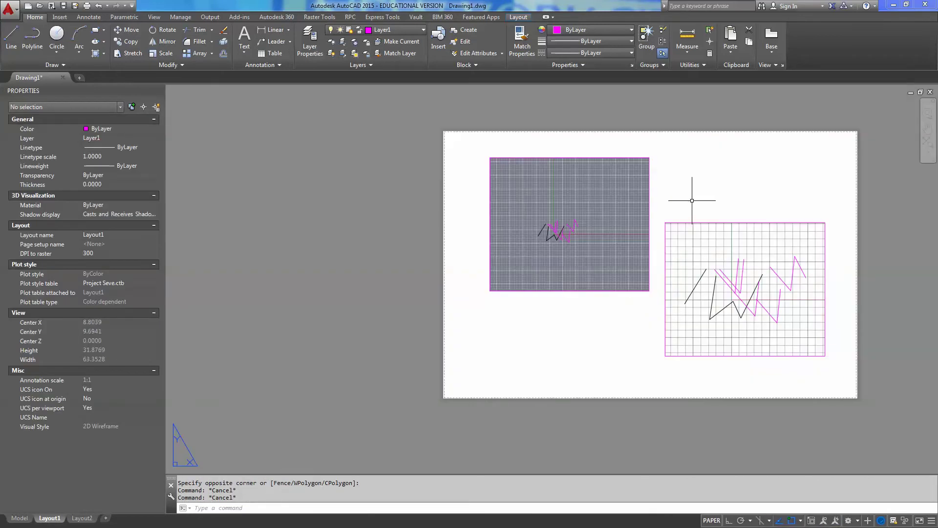
{"action": "key", "text": "ctrl+p"}
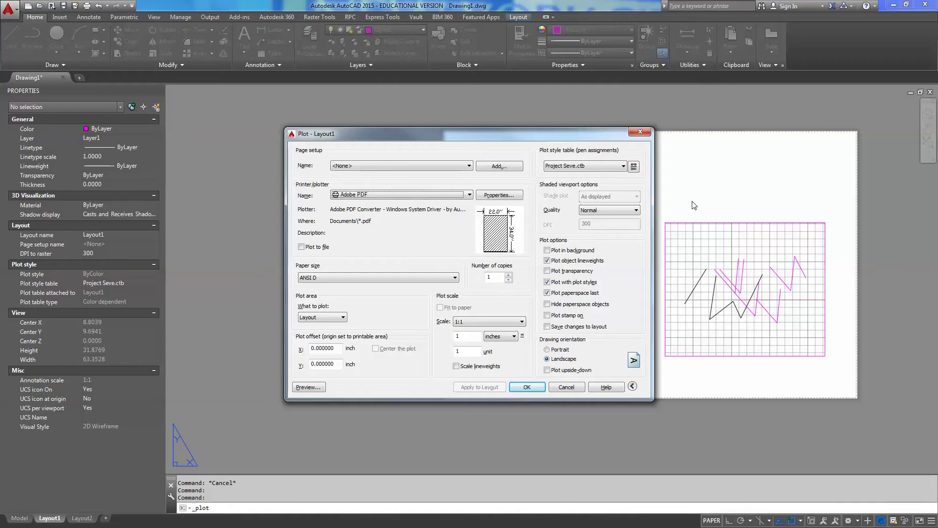
Cancel the Plot dialog without plotting and reframe the full Layout1 sheet.
{"action": "left_click", "coordinate": [54, 520]}
{"action": "left_click", "coordinate": [639, 132]}
{"action": "right_click", "coordinate": [59, 517]}
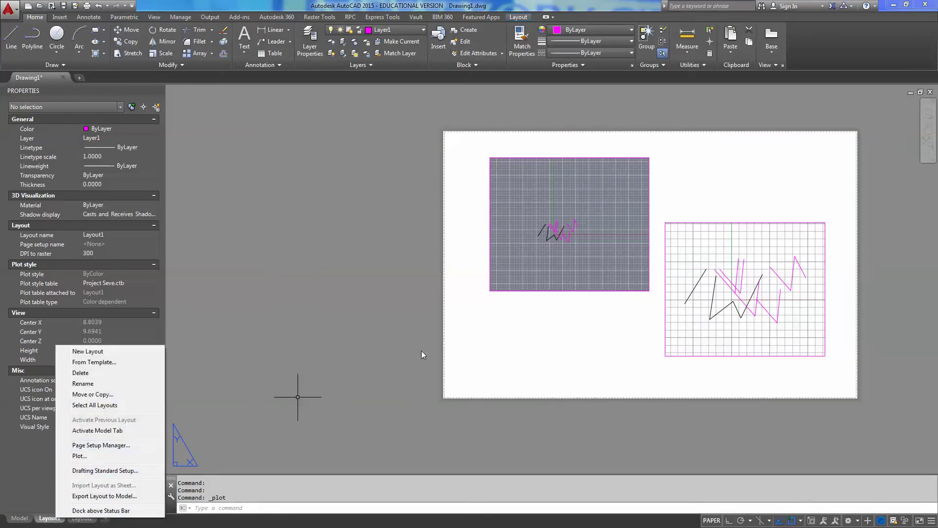
{"action": "left_click", "coordinate": [406, 337]}
{"action": "scroll", "coordinate": [342, 354], "scroll_direction": "down", "scroll_amount": 2}
{"action": "middle_click_drag", "start_coordinate": [337, 355], "coordinate": [297, 354]}
{"action": "key", "text": "Escape"}
{"action": "key", "text": "Escape"}
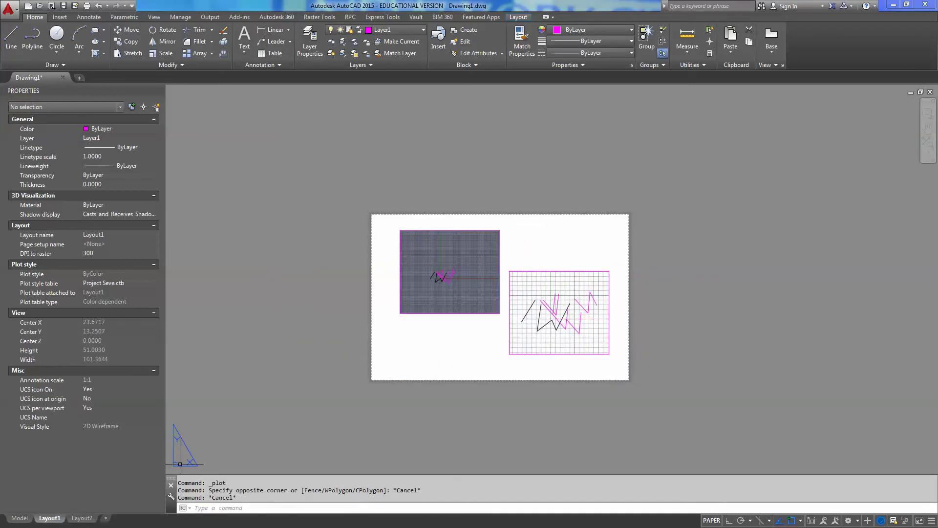
Erase the existing large viewport on Layout2.
{"action": "left_click", "coordinate": [81, 518]}
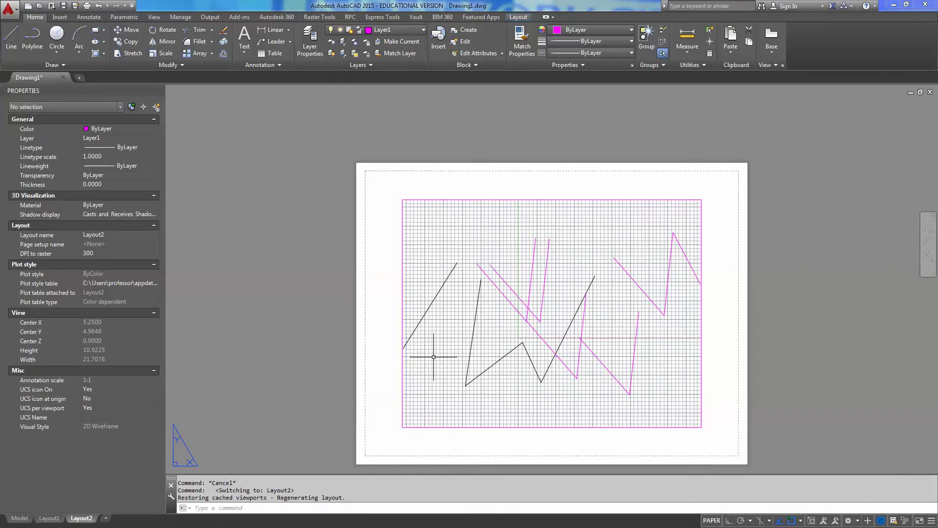
{"action": "left_click", "coordinate": [512, 180]}
{"action": "left_click", "coordinate": [498, 201]}
{"action": "key", "text": "Delete"}
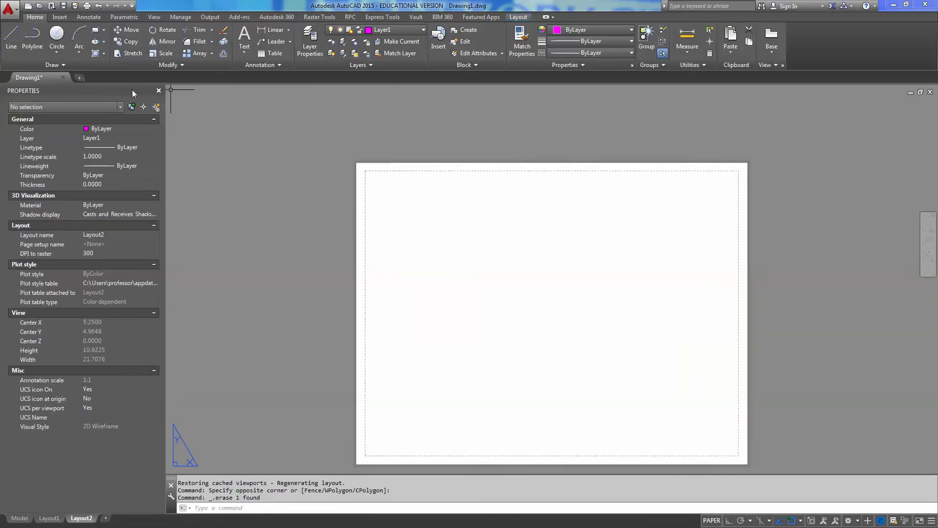
Draw two smaller rectangular viewports on Layout2 showing the zigzag lines.
{"action": "left_click", "coordinate": [518, 17]}
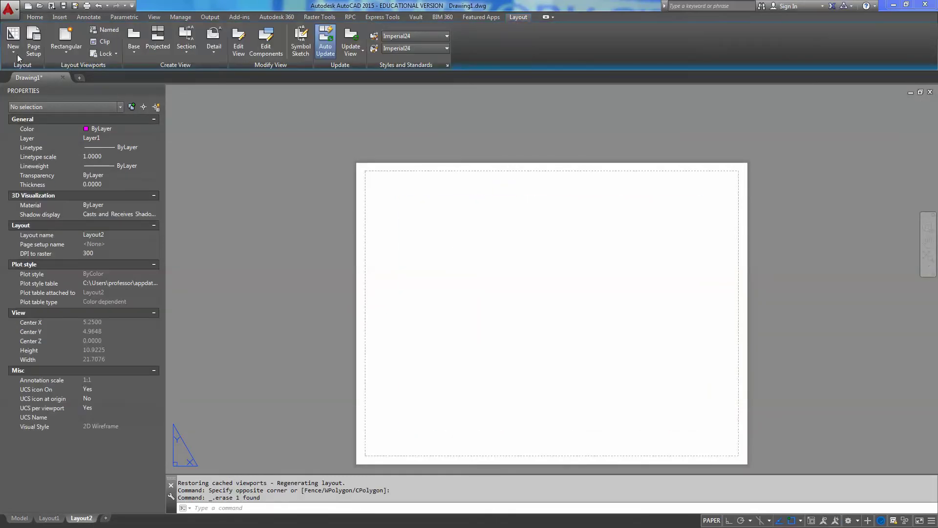
{"action": "left_click", "coordinate": [65, 43]}
{"action": "left_click", "coordinate": [407, 208]}
{"action": "left_click", "coordinate": [489, 349]}
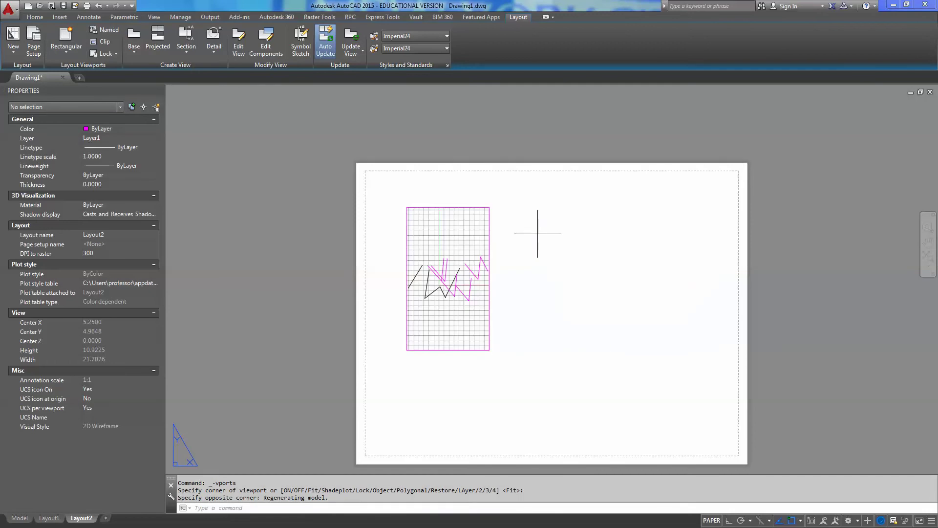
{"action": "left_click", "coordinate": [538, 234]}
{"action": "key", "text": "Escape"}
{"action": "key", "text": "Return"}
{"action": "left_click", "coordinate": [548, 278]}
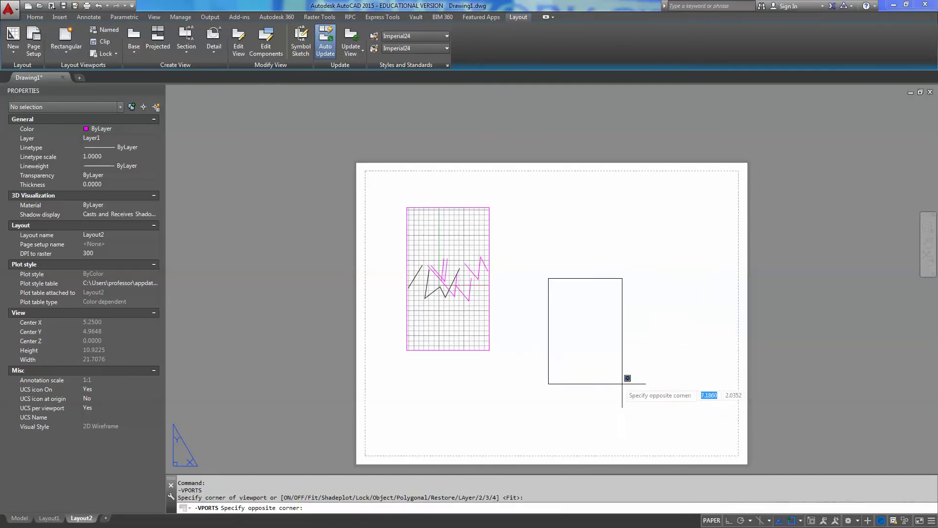
{"action": "left_click", "coordinate": [625, 388]}
{"action": "key", "text": "Escape"}
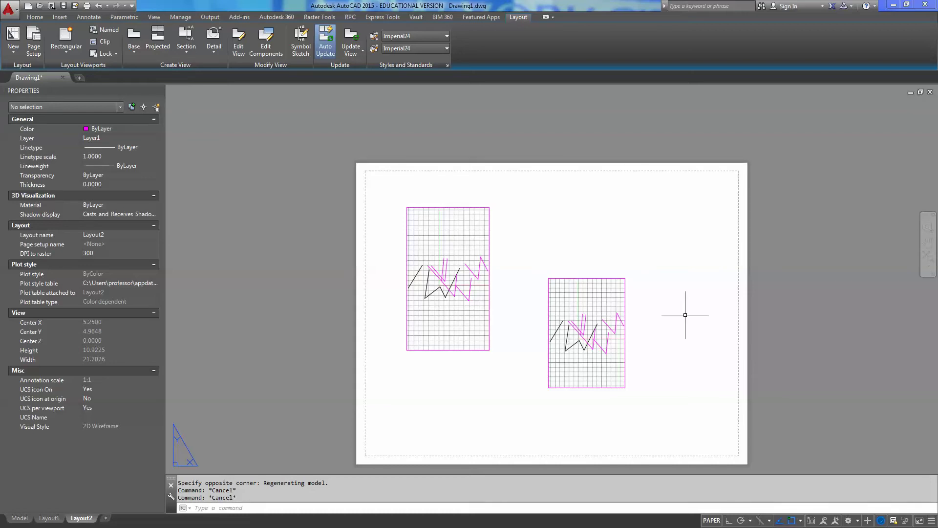
Delete the Layout2 sheet.
{"action": "right_click", "coordinate": [81, 518]}
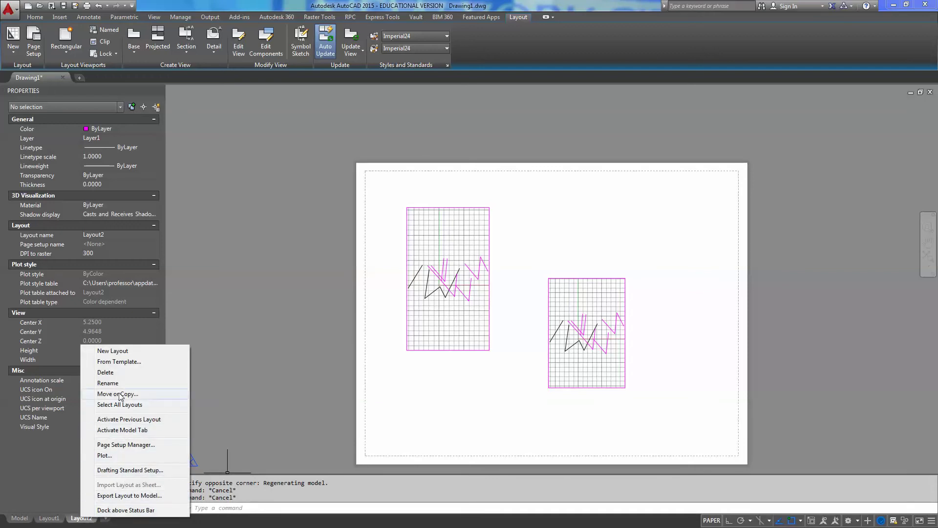
{"action": "left_click", "coordinate": [105, 373]}
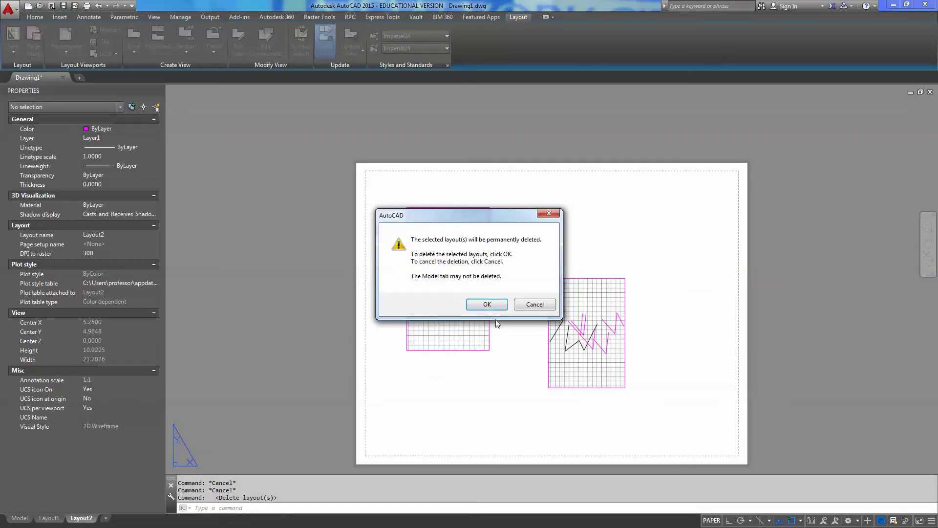
{"action": "key", "text": "Return"}
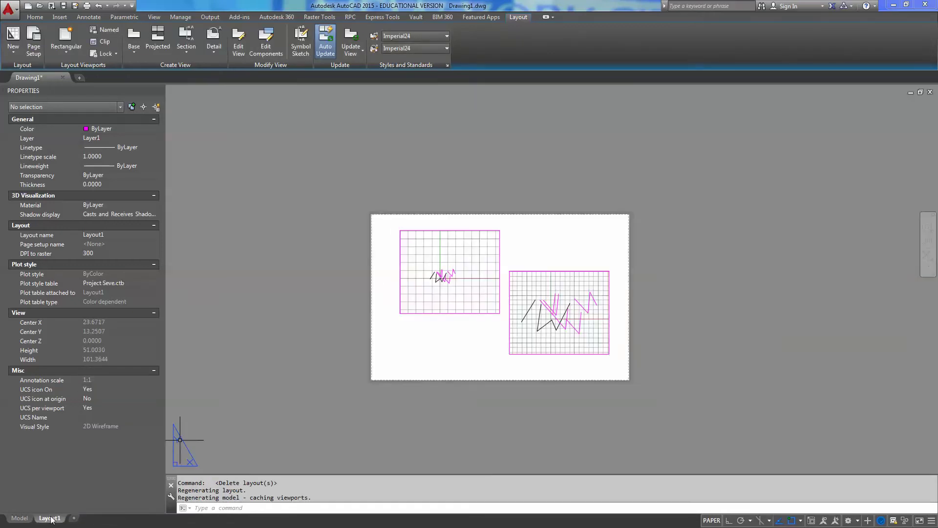
Rename Layout1 to 'ADA'.
{"action": "right_click", "coordinate": [51, 518]}
{"action": "left_click", "coordinate": [84, 383]}
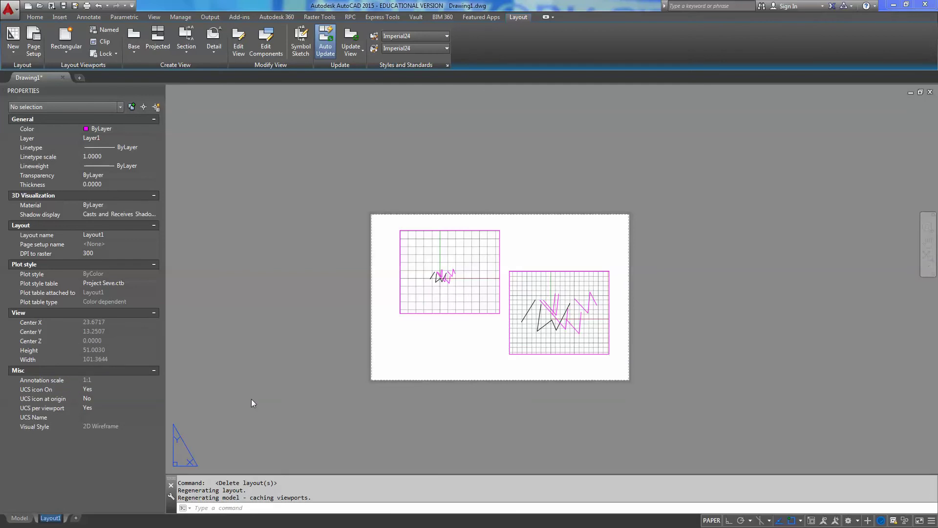
{"action": "type", "text": "ADA"}
{"action": "key", "text": "Return"}
Copy the ADA layout to the end of the layout tabs as ADA (2).
{"action": "right_click", "coordinate": [51, 522]}
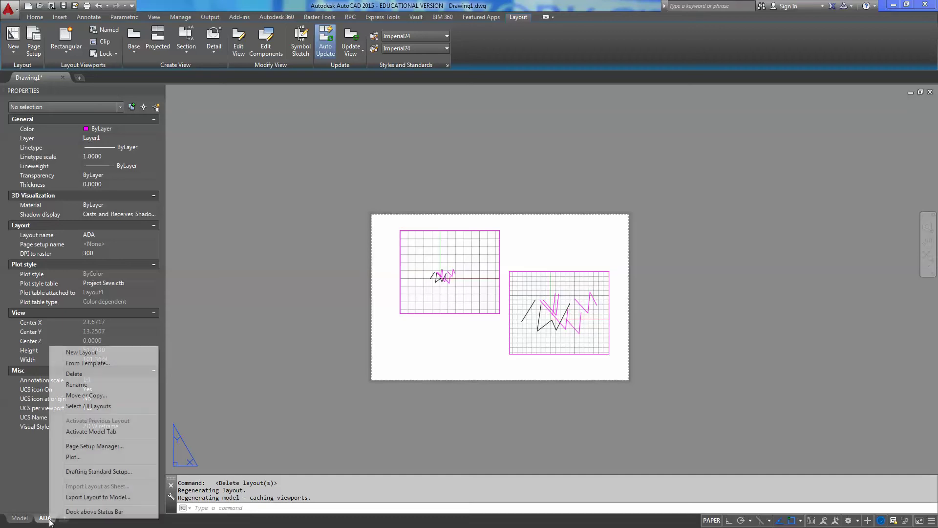
{"action": "left_click", "coordinate": [93, 399]}
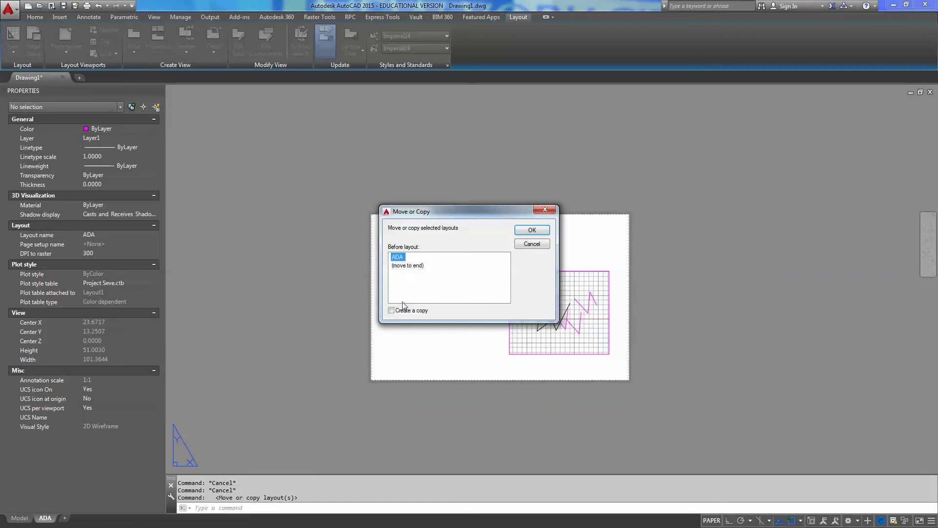
{"action": "left_click", "coordinate": [391, 310]}
{"action": "left_click", "coordinate": [410, 265]}
{"action": "left_click", "coordinate": [532, 230]}
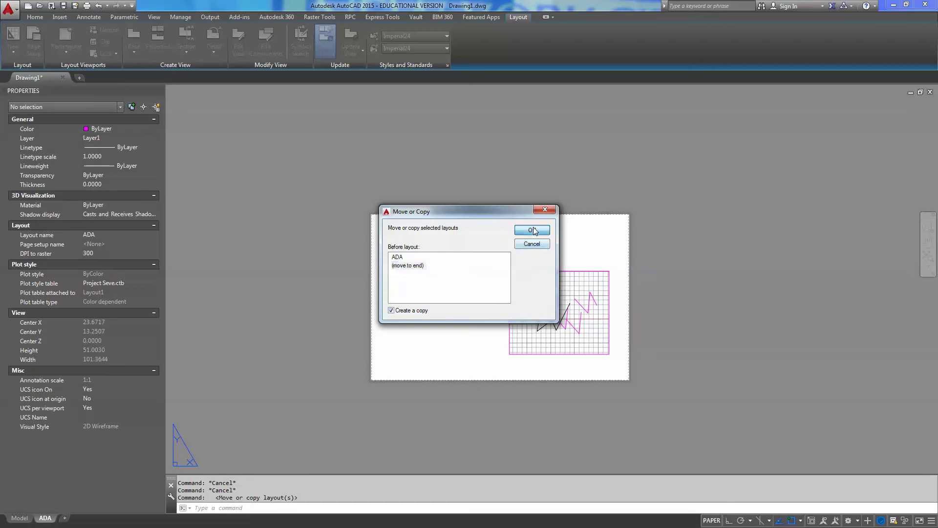
Rename the ADA (2) layout to 'Stairs' and display it.
{"action": "right_click", "coordinate": [74, 519]}
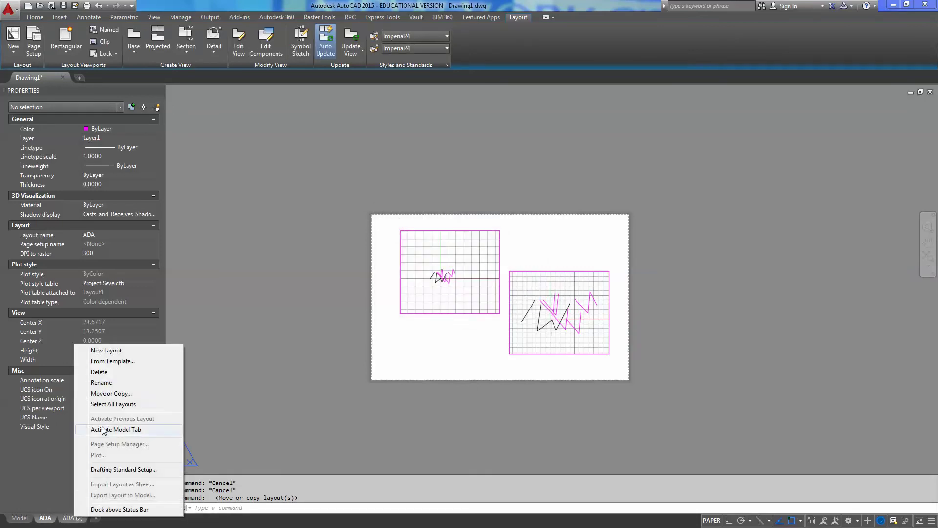
{"action": "left_click", "coordinate": [113, 382]}
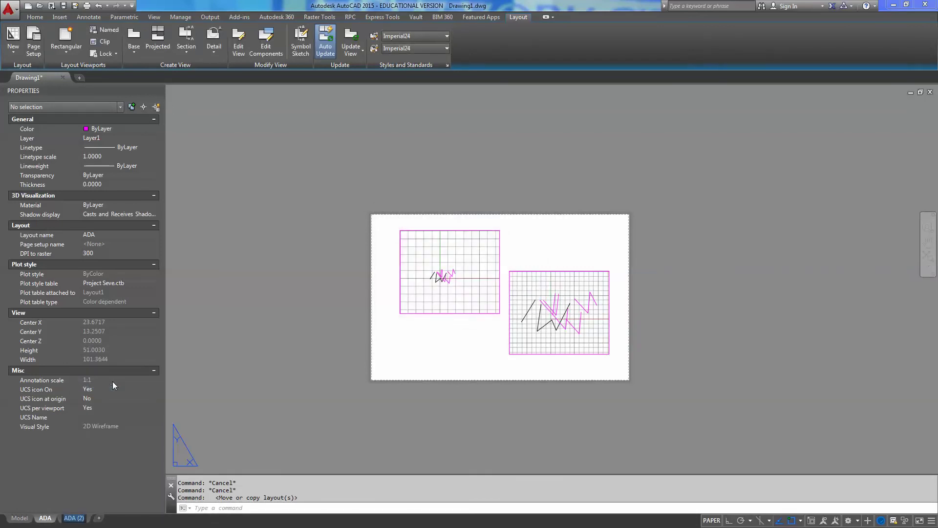
{"action": "type", "text": "Stairs"}
{"action": "key", "text": "Return"}
{"action": "left_click", "coordinate": [69, 518]}
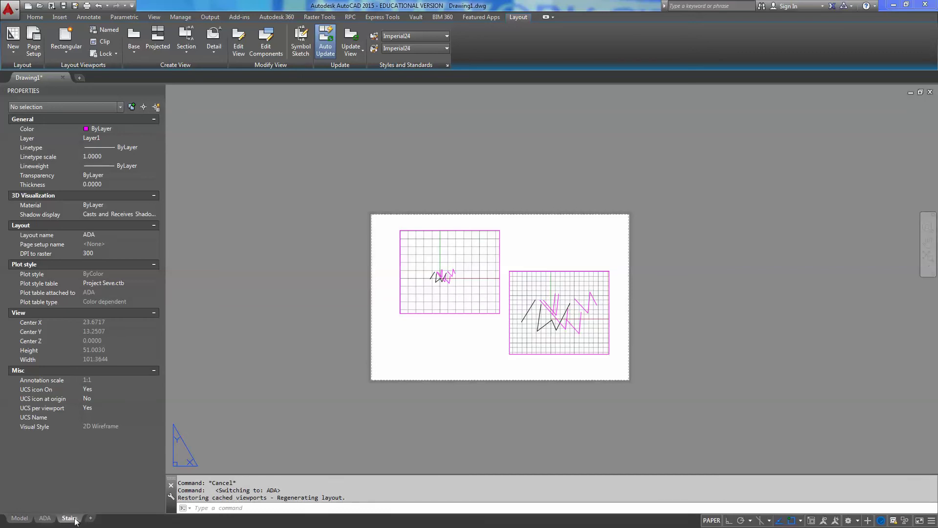
Erase the right-hand viewport on the Stairs layout.
{"action": "left_click_drag", "start_coordinate": [512, 307], "coordinate": [479, 318]}
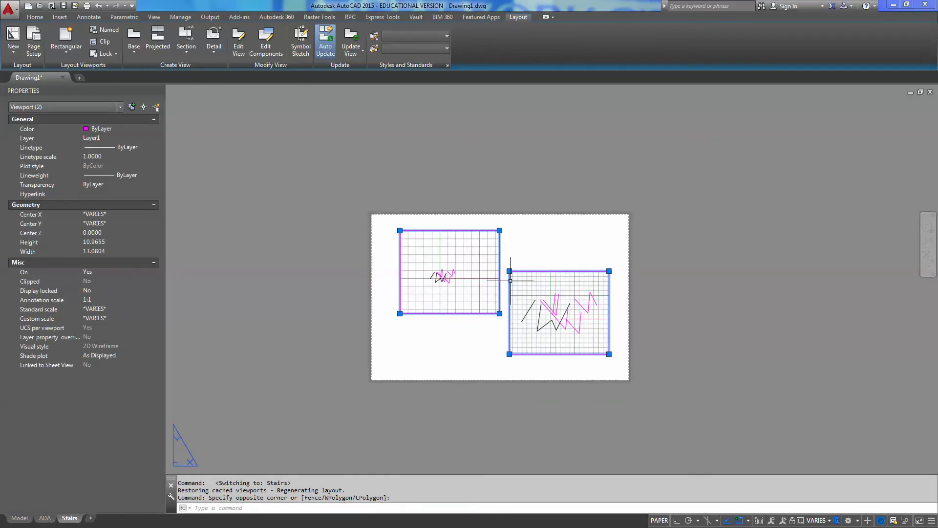
{"action": "key", "text": "Escape"}
{"action": "key", "text": "Escape"}
{"action": "left_click_drag", "start_coordinate": [543, 264], "coordinate": [503, 308]}
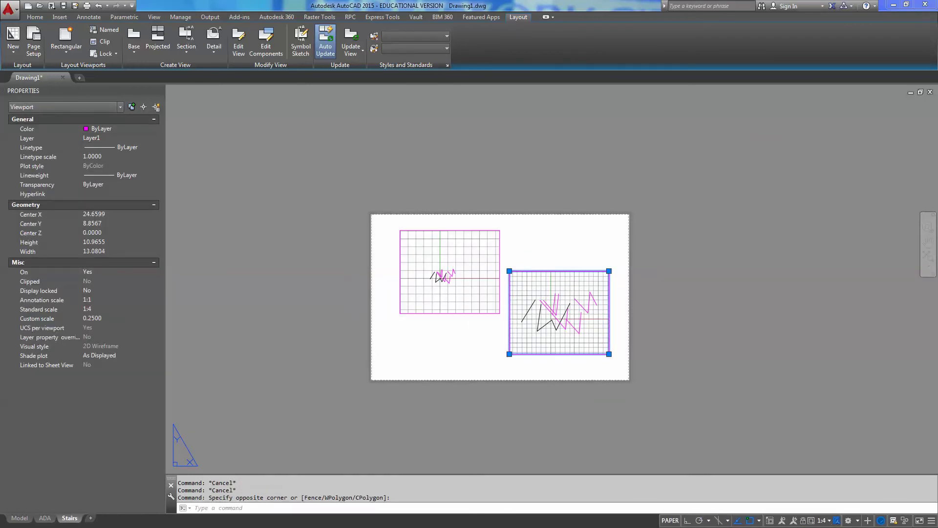
{"action": "key", "text": "Delete"}
Enlarge the remaining viewport by stretching its lower-right corner, then return to ADA.
{"action": "left_click_drag", "start_coordinate": [562, 247], "coordinate": [501, 293]}
{"action": "left_click", "coordinate": [499, 313]}
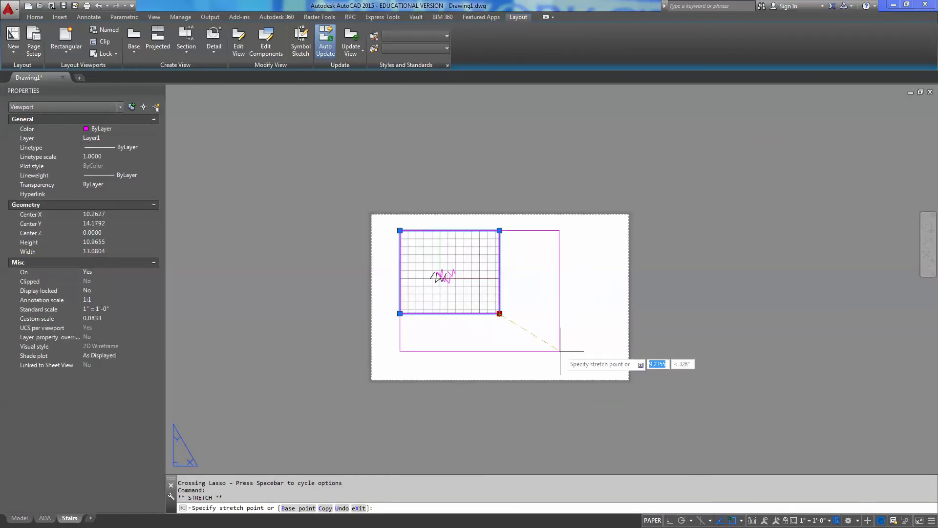
{"action": "left_click", "coordinate": [559, 351]}
{"action": "key", "text": "Escape"}
{"action": "key", "text": "Escape"}
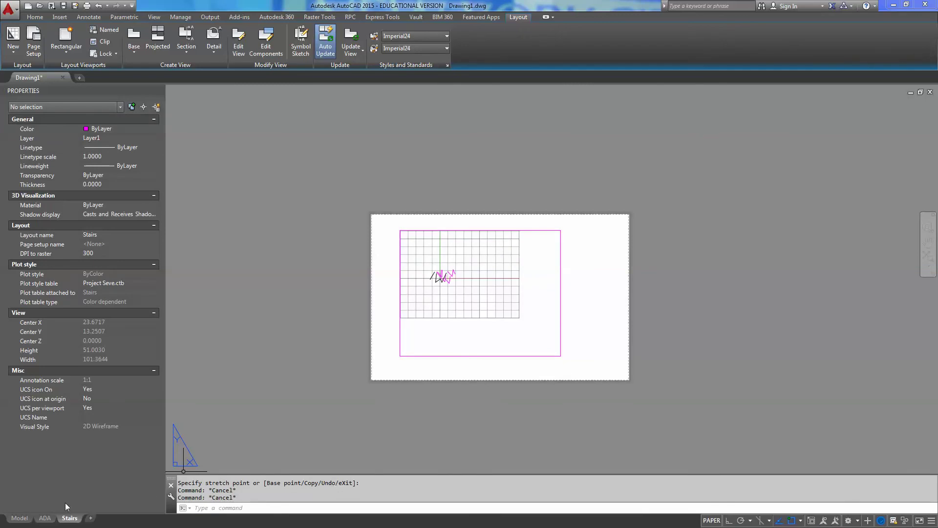
{"action": "left_click", "coordinate": [44, 518]}
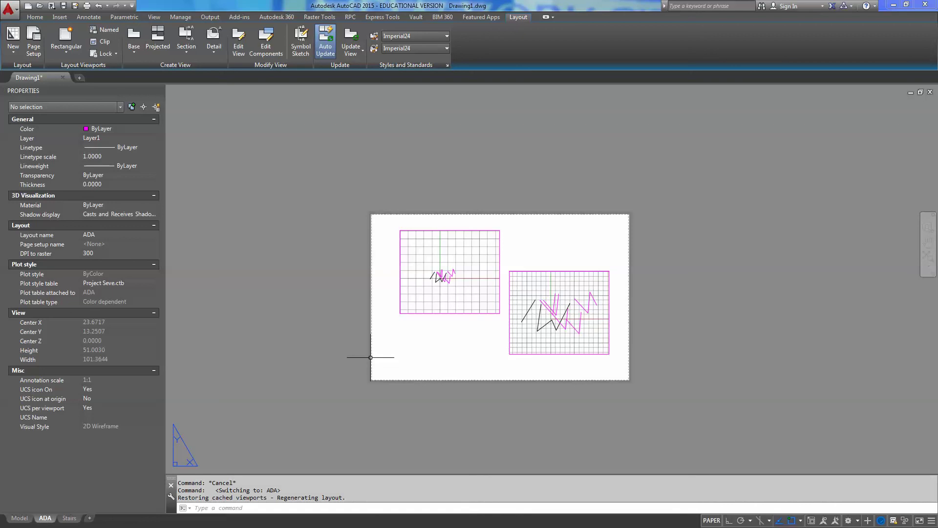
Cancel any active command in AutoCAD with Escape.
{"action": "key", "text": "Escape"}
{"action": "key", "text": "Escape"}
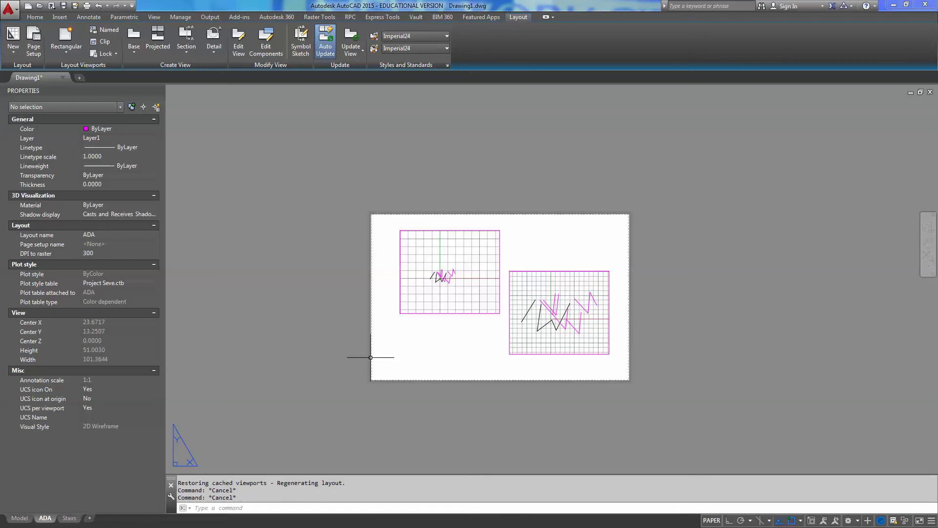